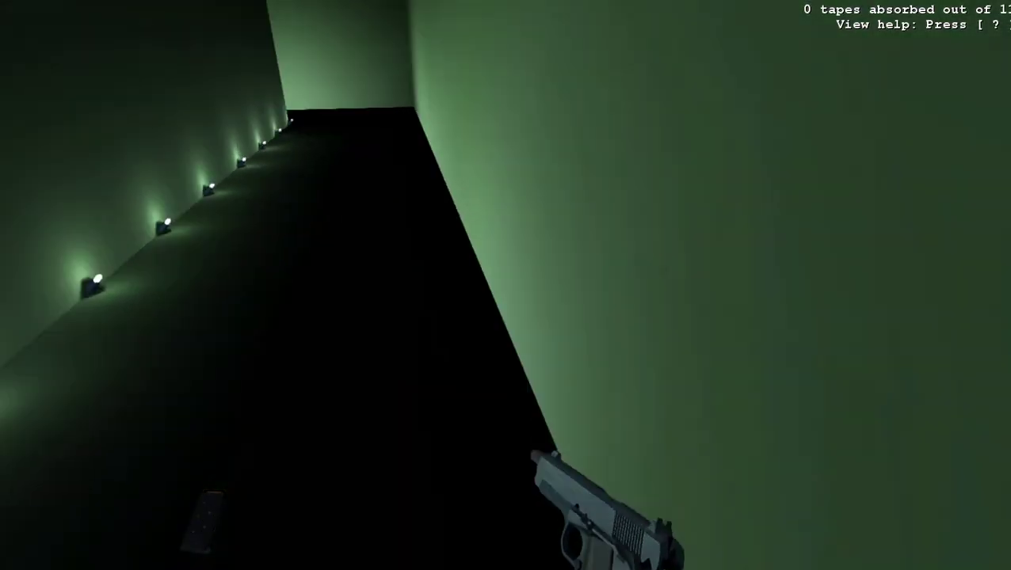
Walk through the lamp-lit green corridors, turning right, to the far end wall
{"action": "key", "text": "w"}
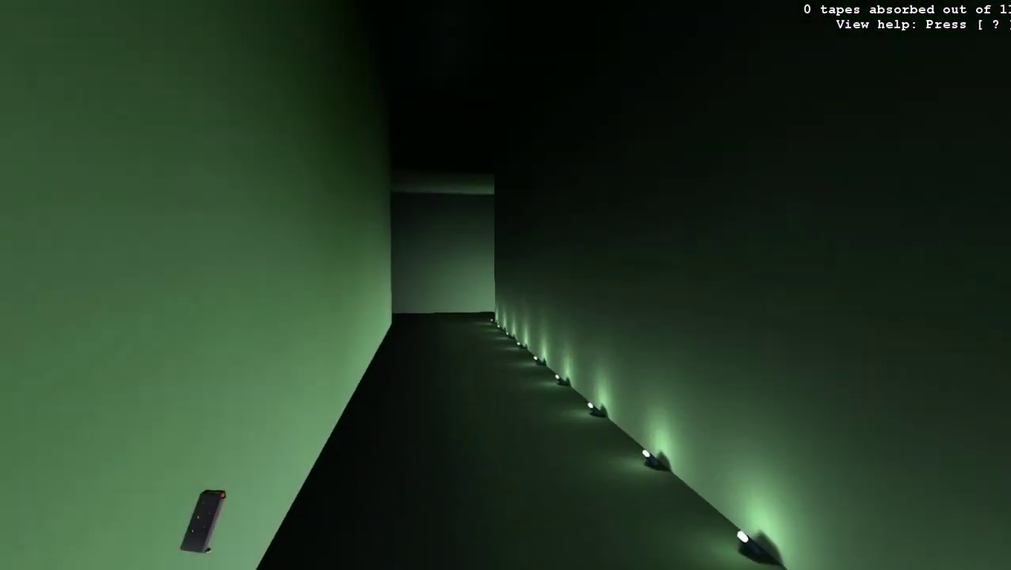
{"action": "key", "text": "w"}
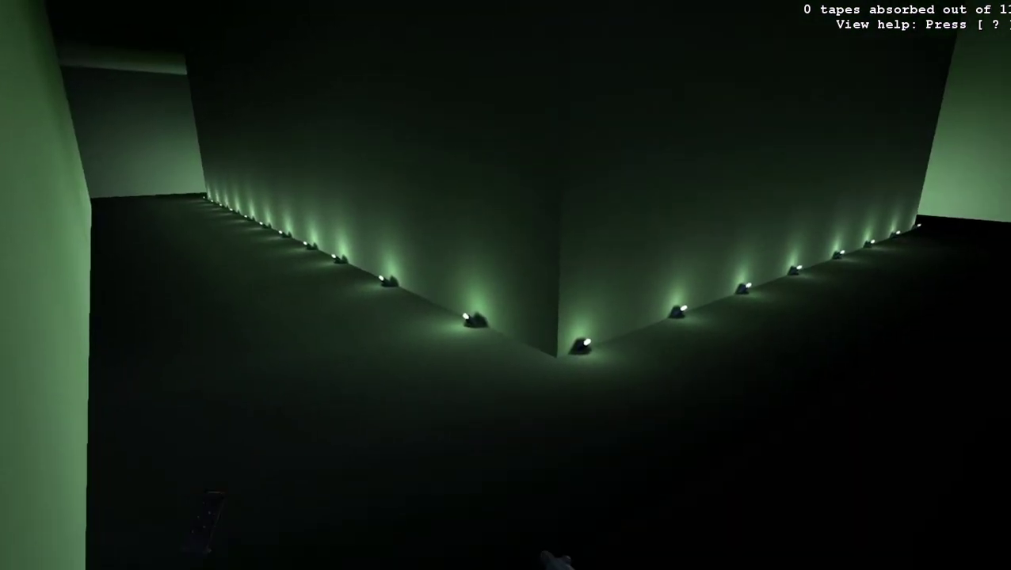
{"action": "key", "text": "w"}
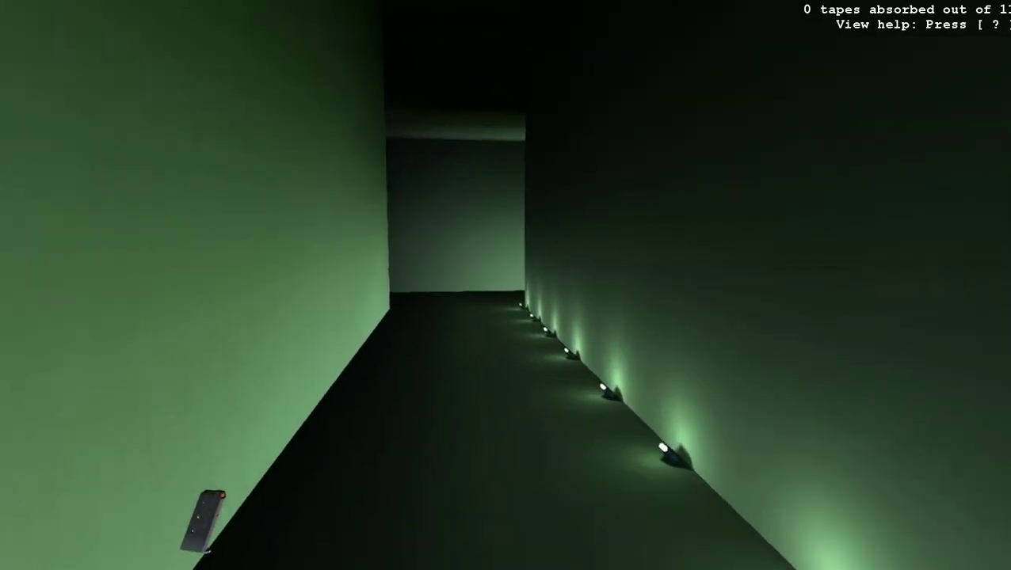
{"action": "key", "text": "w"}
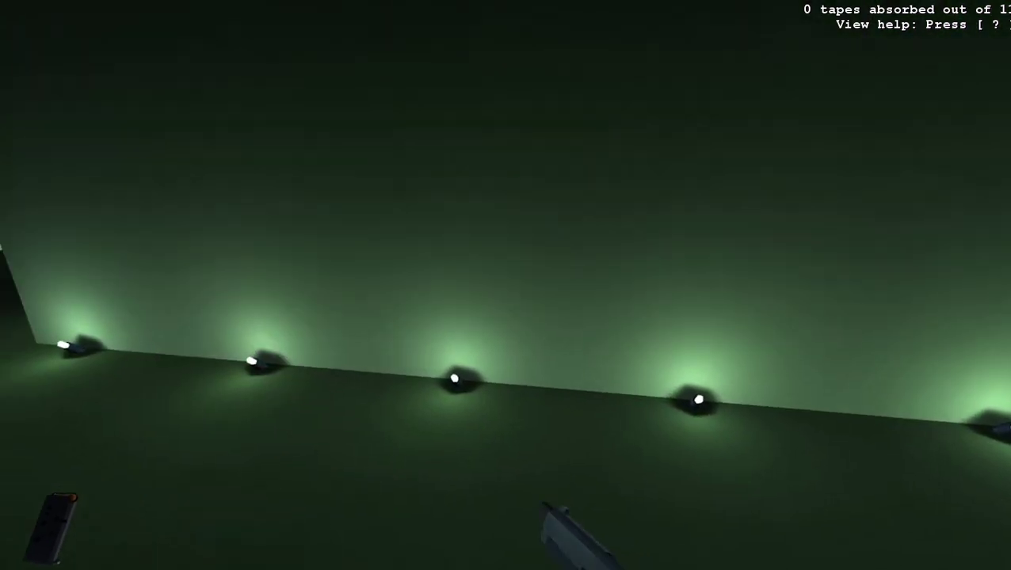
Show the controls list, draw and aim the pistol, and toggle its safety
{"action": "key", "text": "shift+slash"}
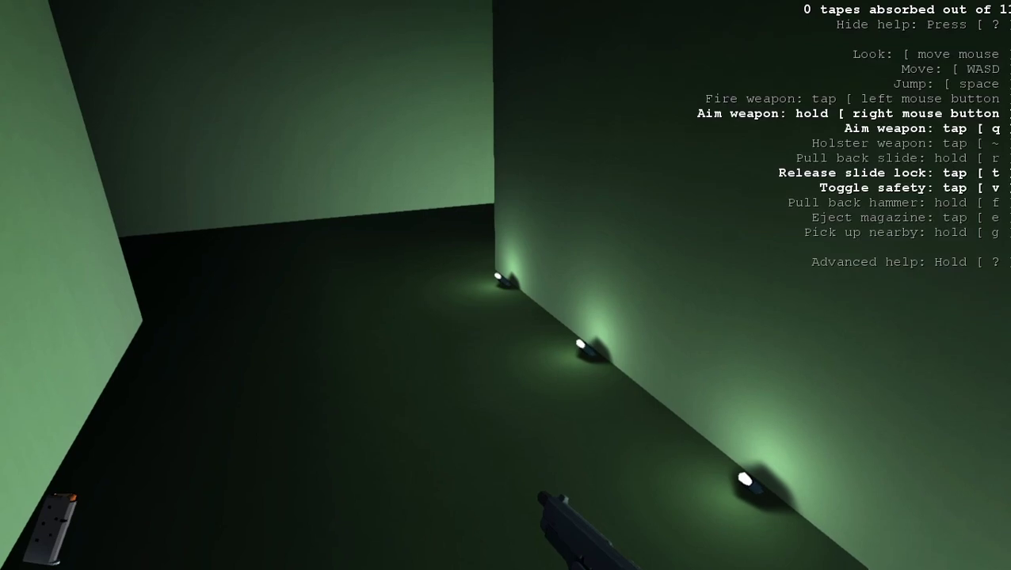
{"action": "key", "text": "1"}
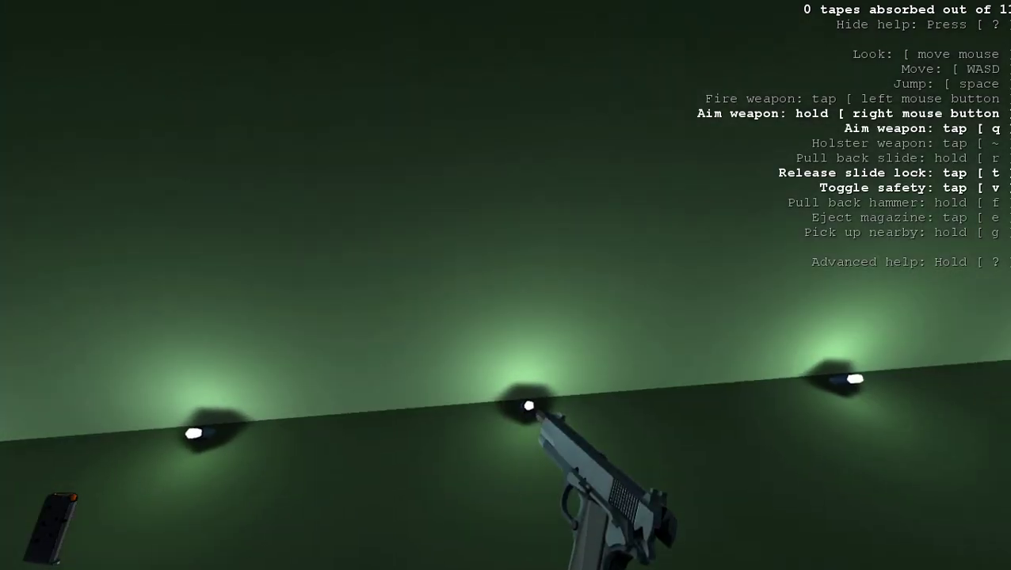
{"action": "key", "text": "q"}
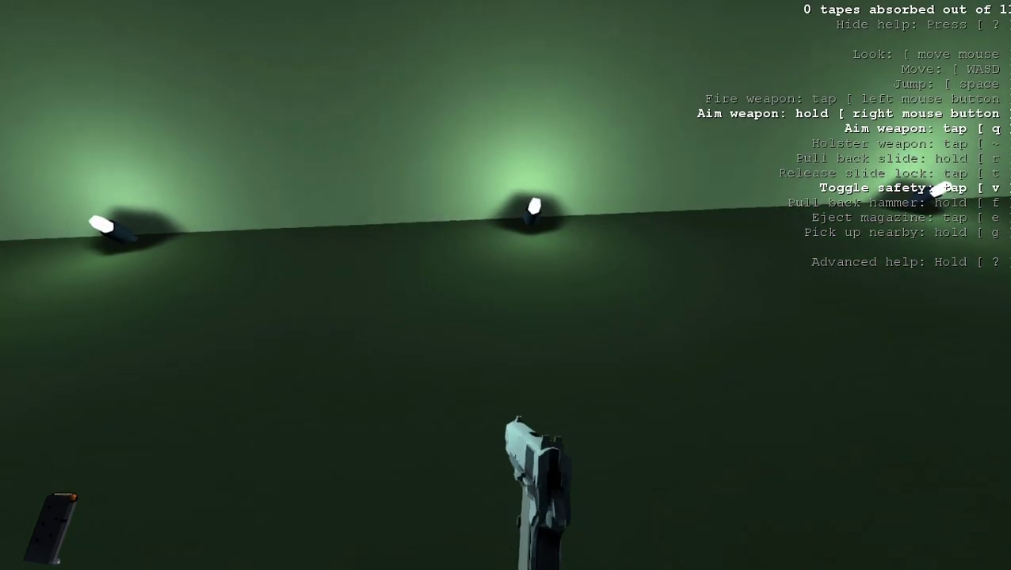
{"action": "key", "text": "grave"}
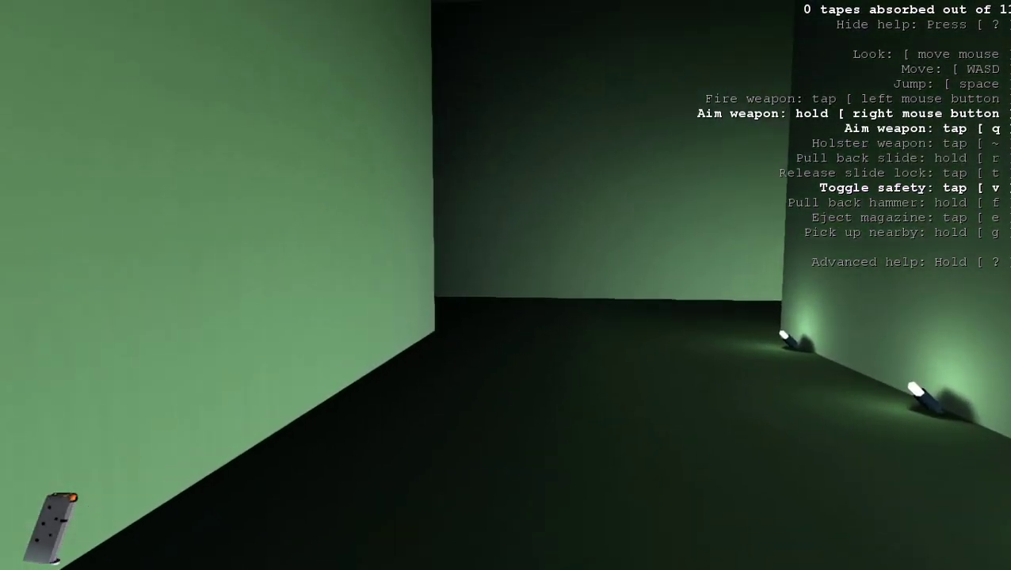
{"action": "key", "text": "grave"}
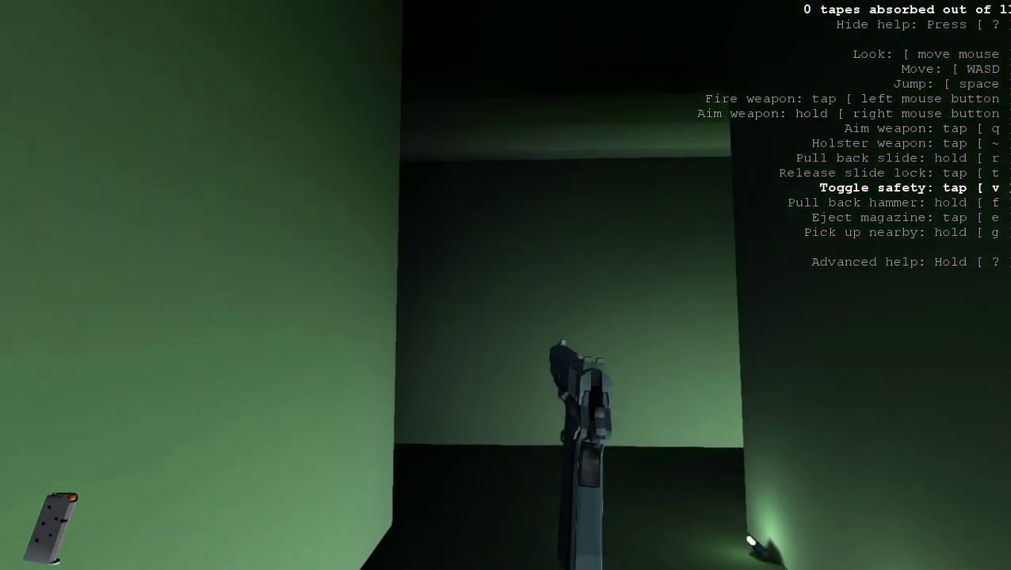
{"action": "key", "text": "grave"}
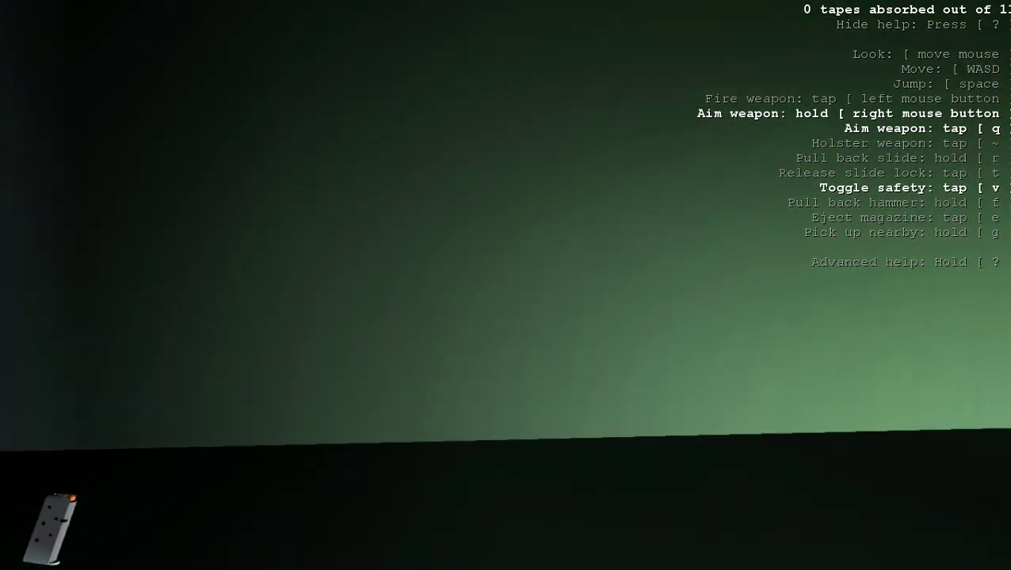
{"action": "key", "text": "grave"}
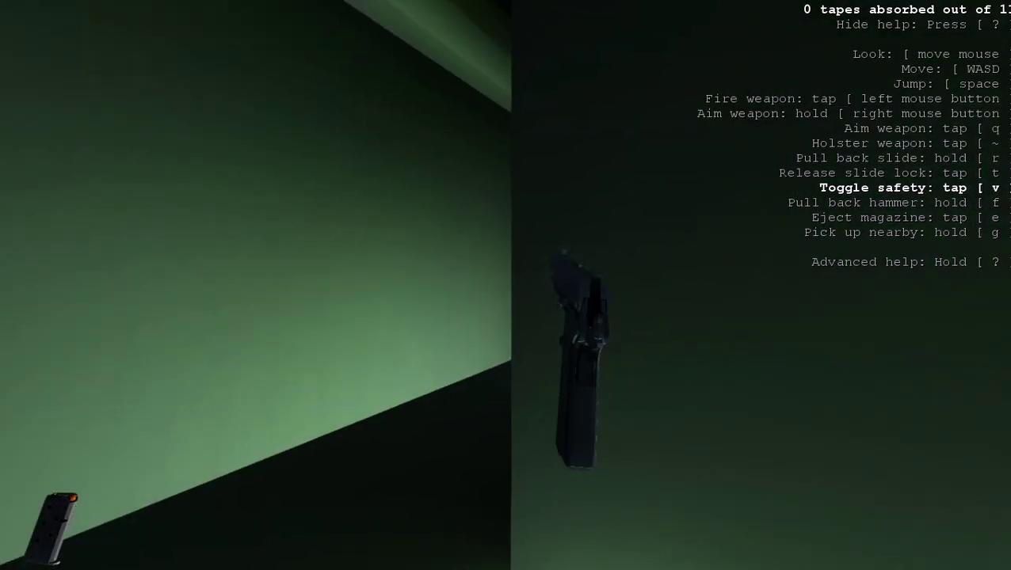
{"action": "key", "text": "grave"}
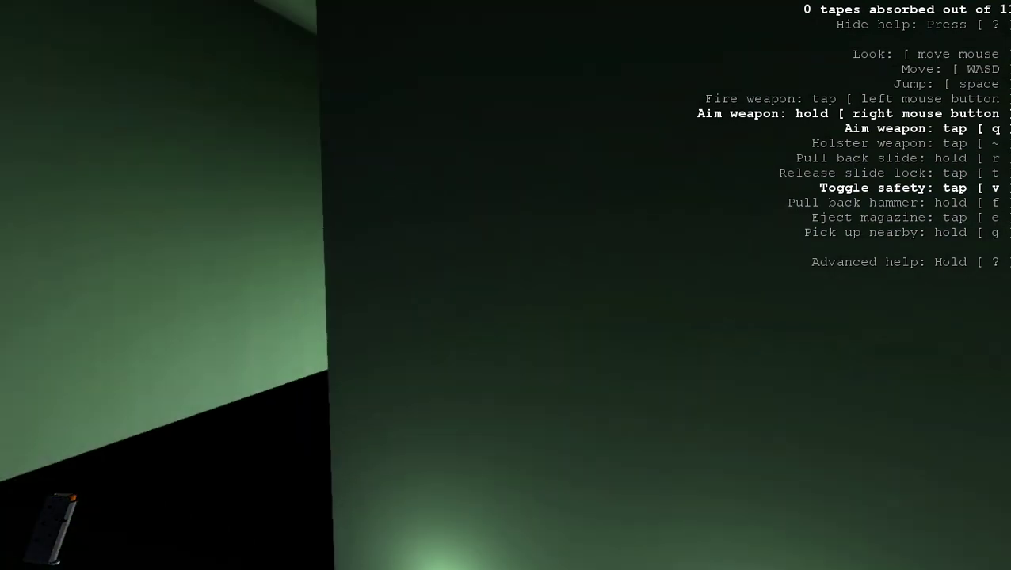
{"action": "key", "text": "v"}
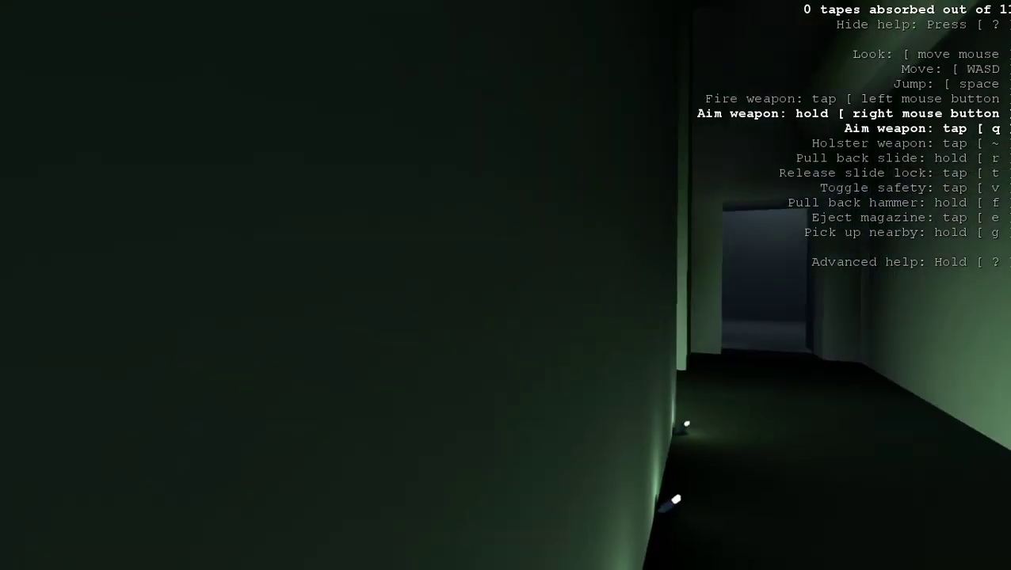
Go through the doorway toward the turret and sidestep behind a wall for cover
{"action": "key", "text": "w"}
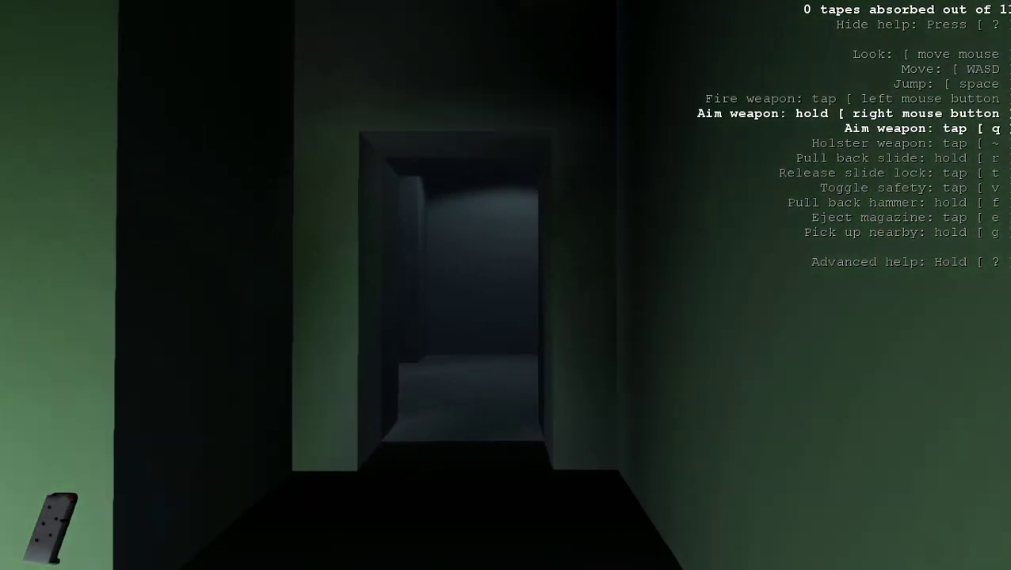
{"action": "key", "text": "w"}
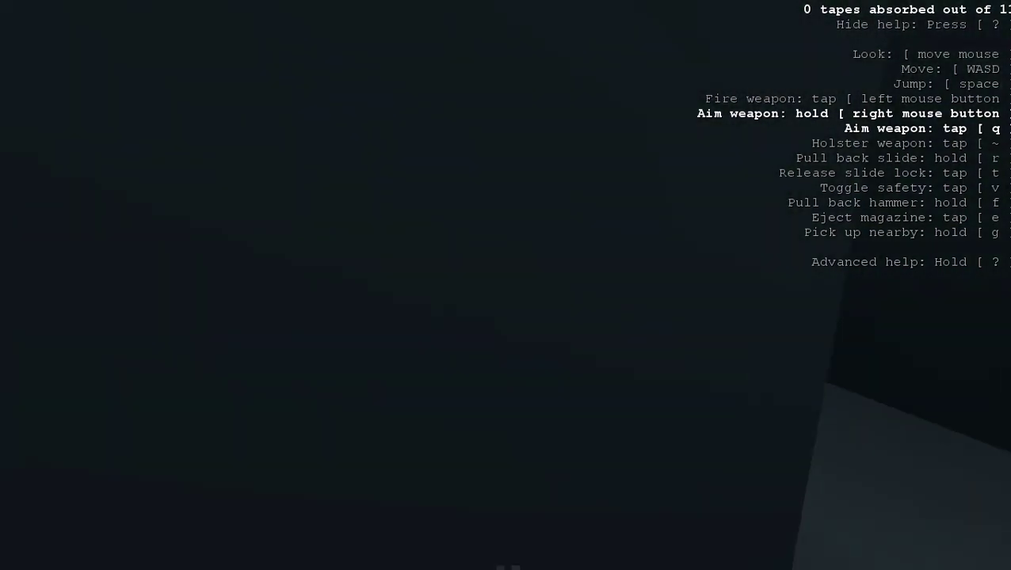
{"action": "key", "text": "w"}
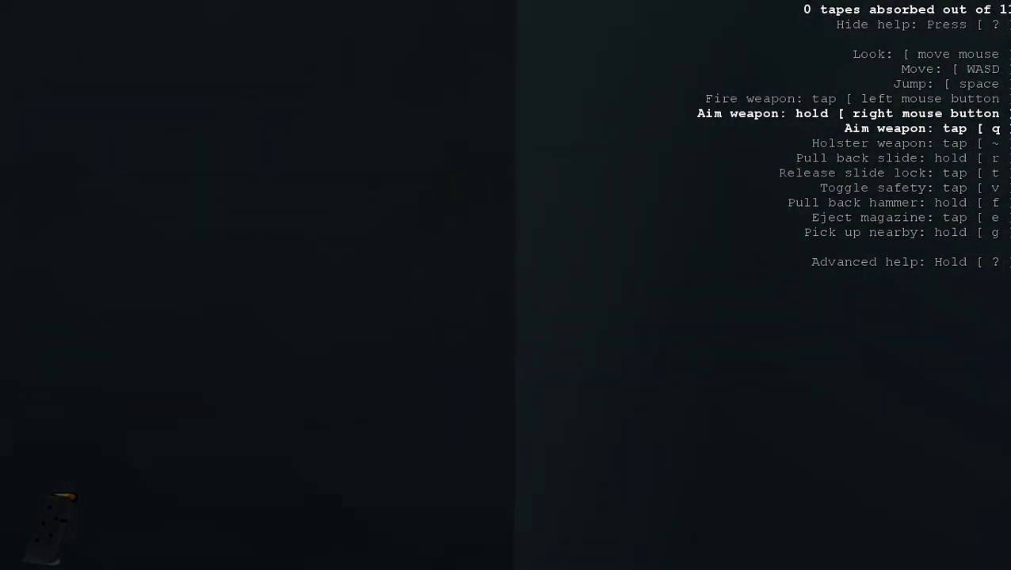
{"action": "key", "text": "q"}
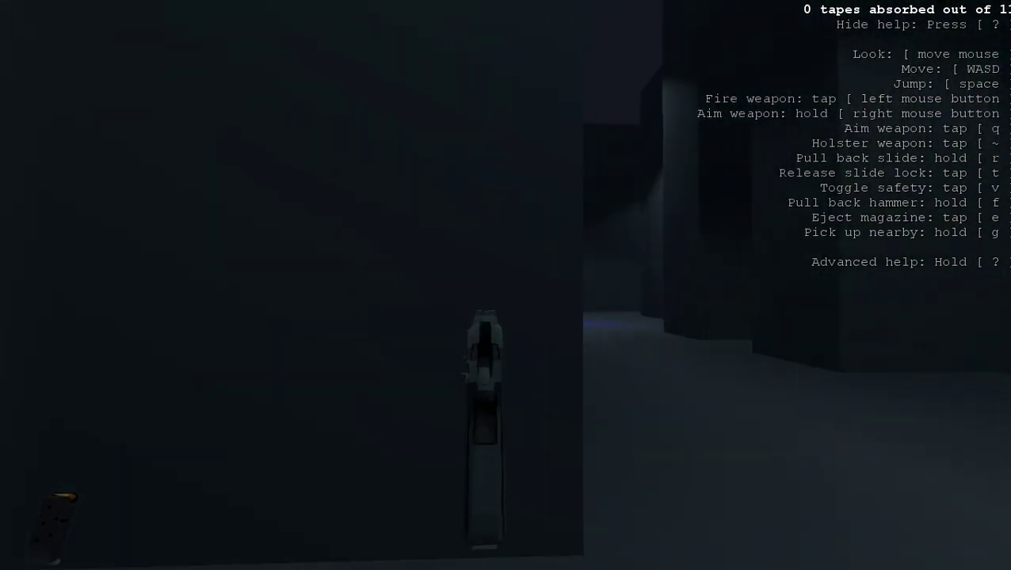
{"action": "key", "text": "a"}
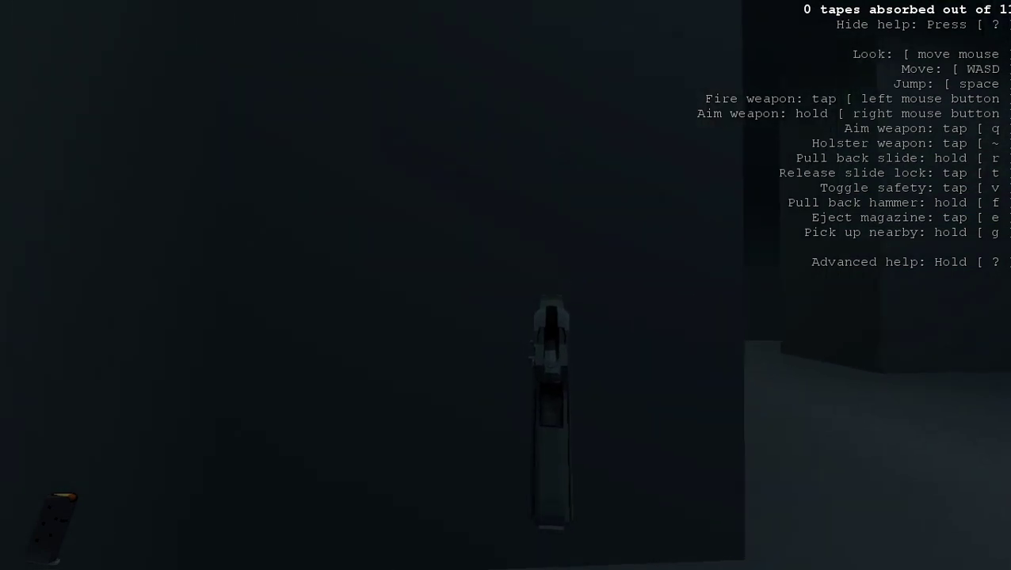
Peek out, walk right up to the turret robot and circle around it
{"action": "key", "text": "d"}
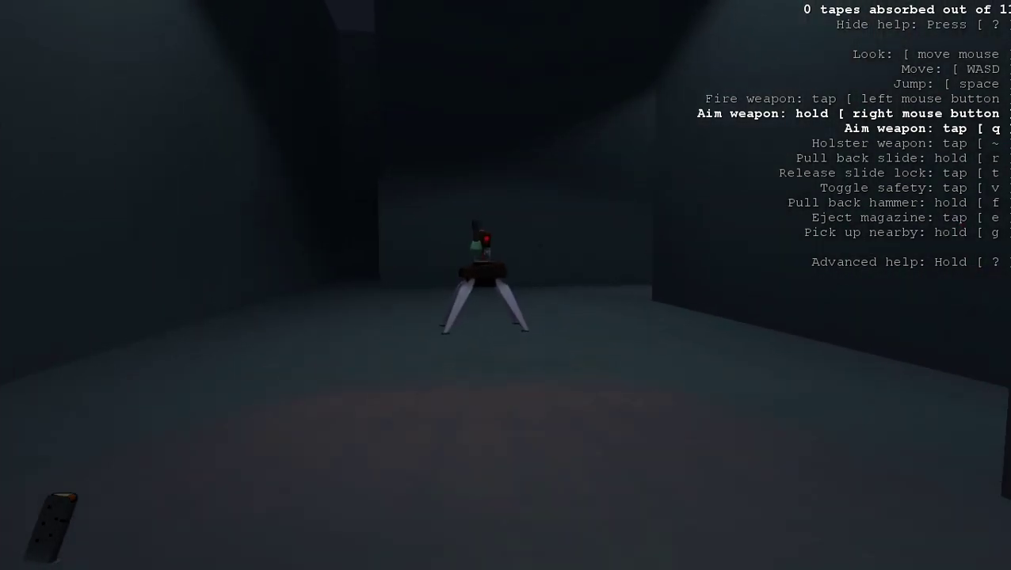
{"action": "key", "text": "w"}
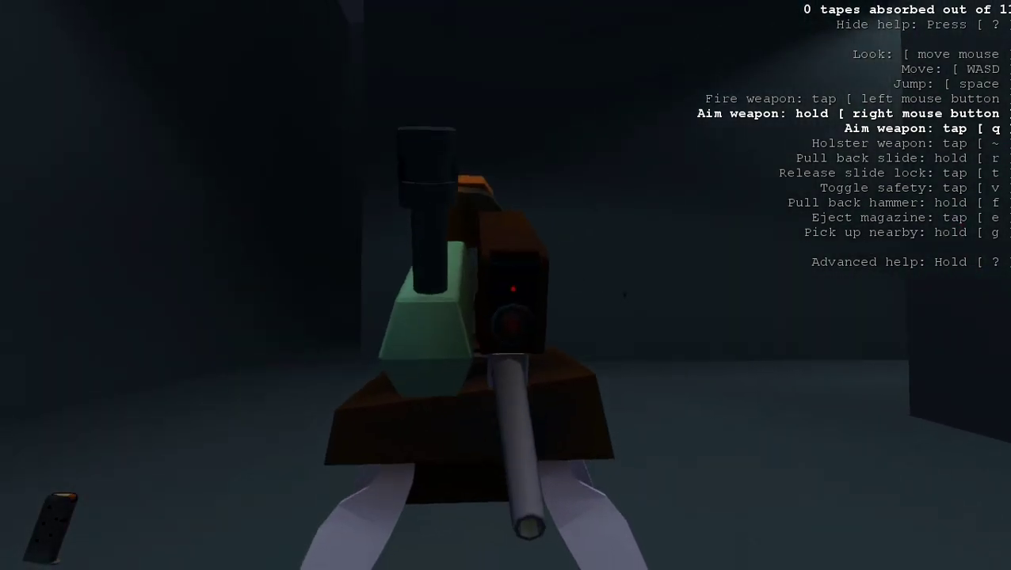
{"action": "key", "text": "s"}
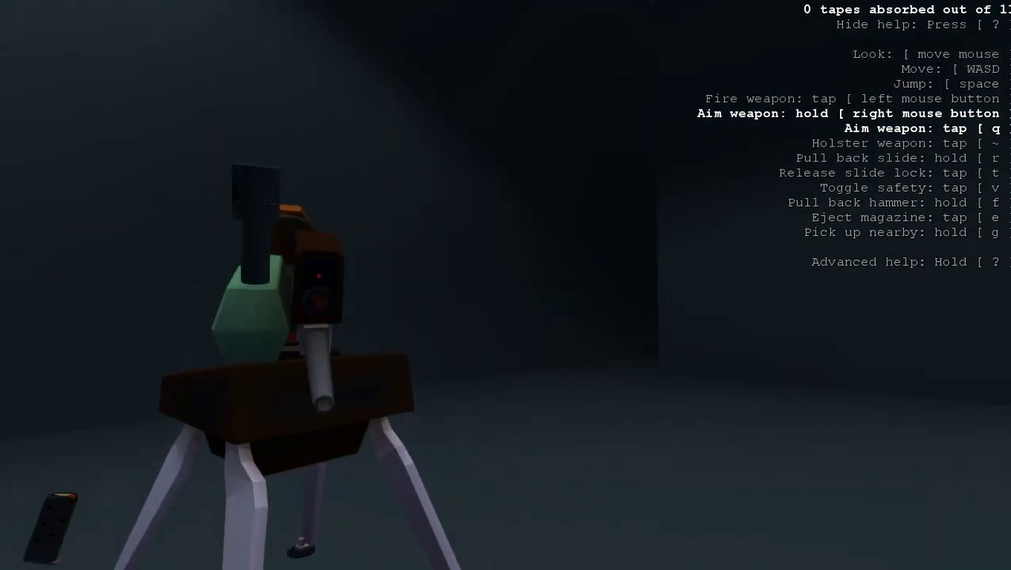
{"action": "key", "text": "w"}
{"action": "key", "text": "s"}
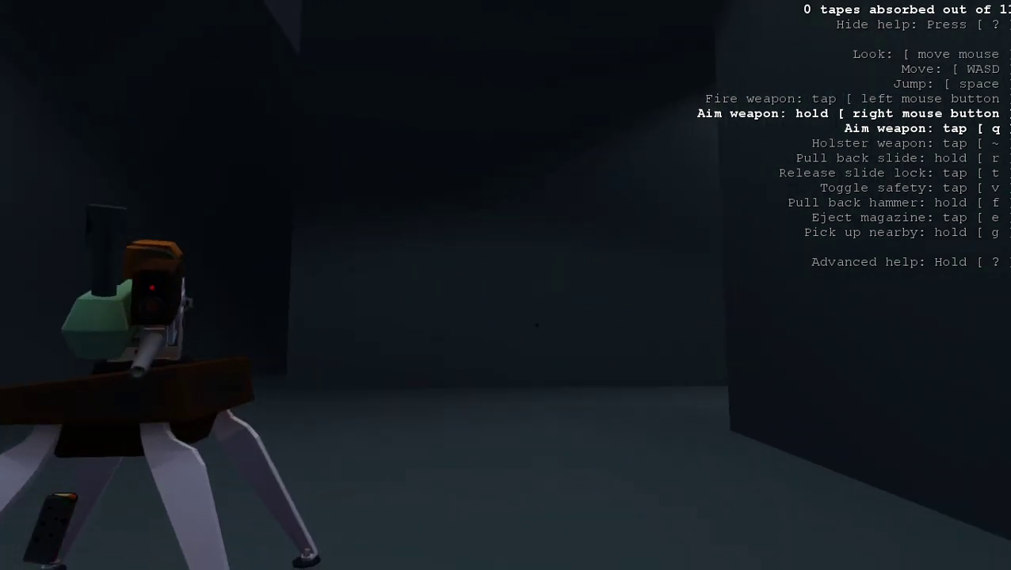
{"action": "key", "text": "a"}
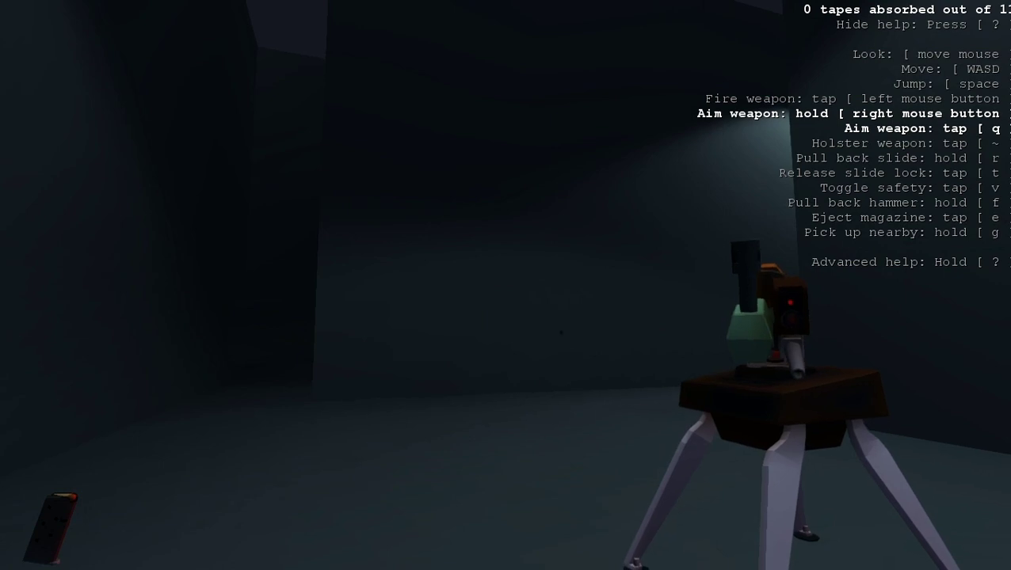
{"action": "key", "text": "s"}
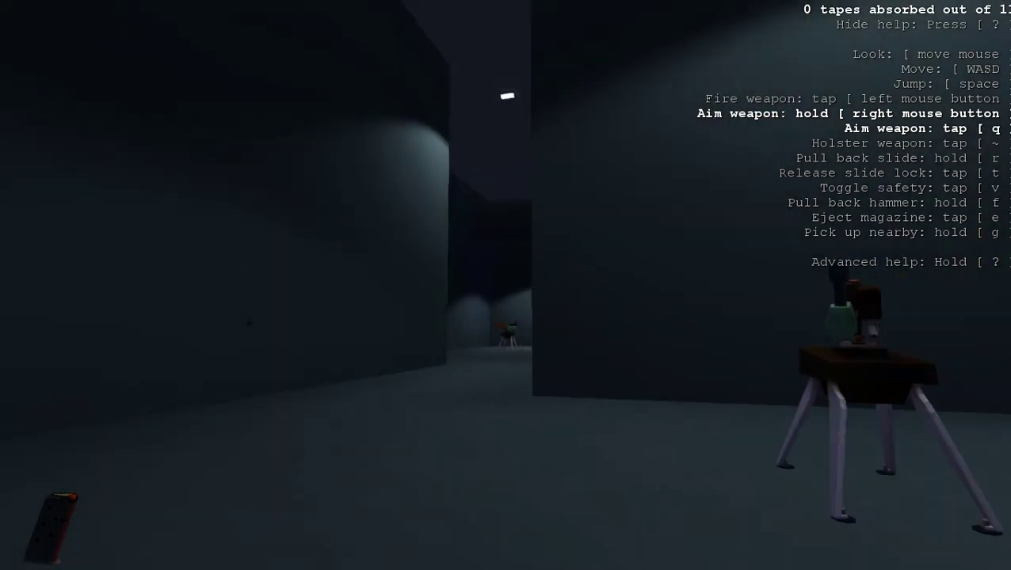
Raise the pistol and sidestep past the turret to the right-hand wall
{"action": "key", "text": "grave"}
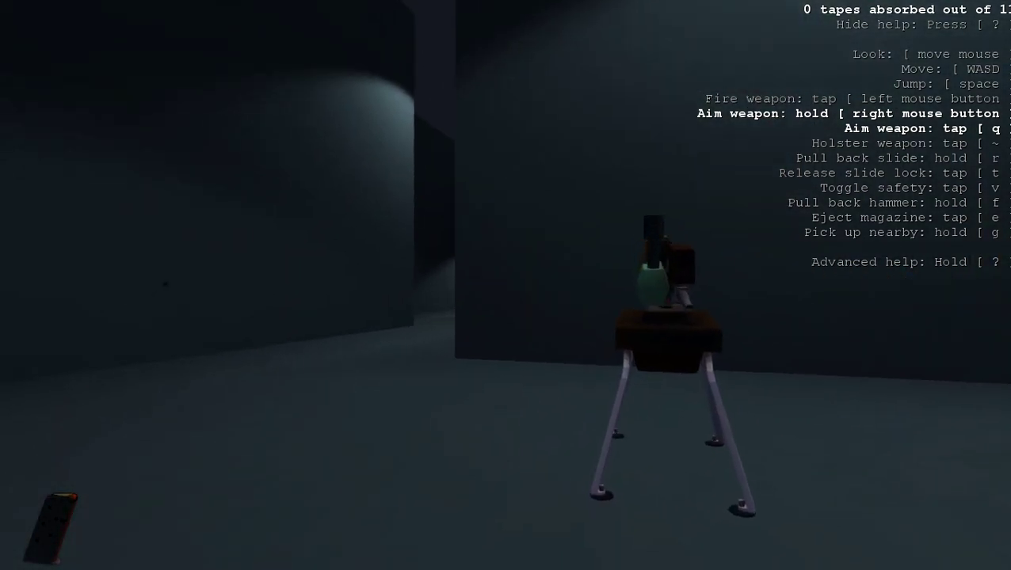
{"action": "key", "text": "w"}
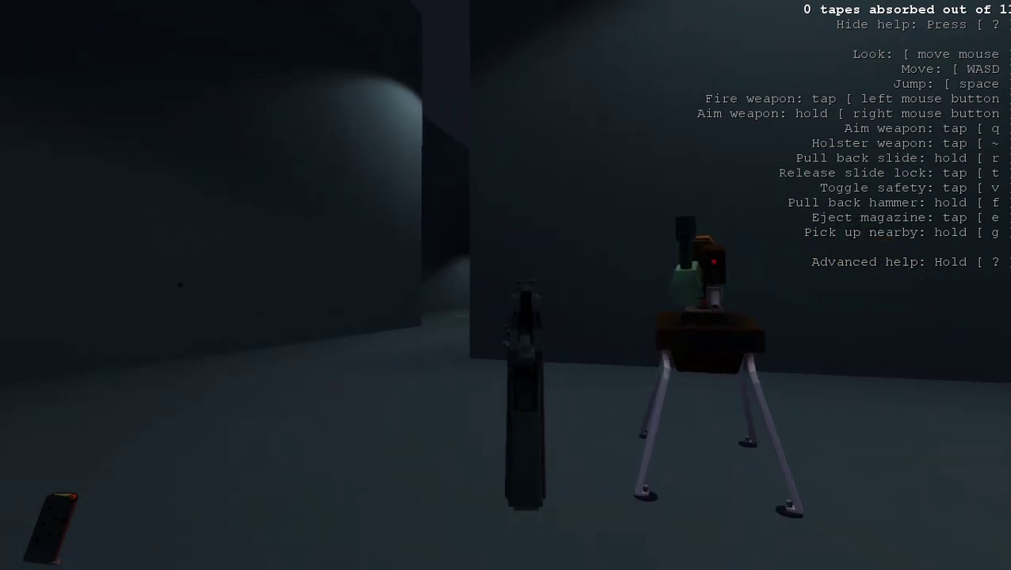
{"action": "key", "text": "a"}
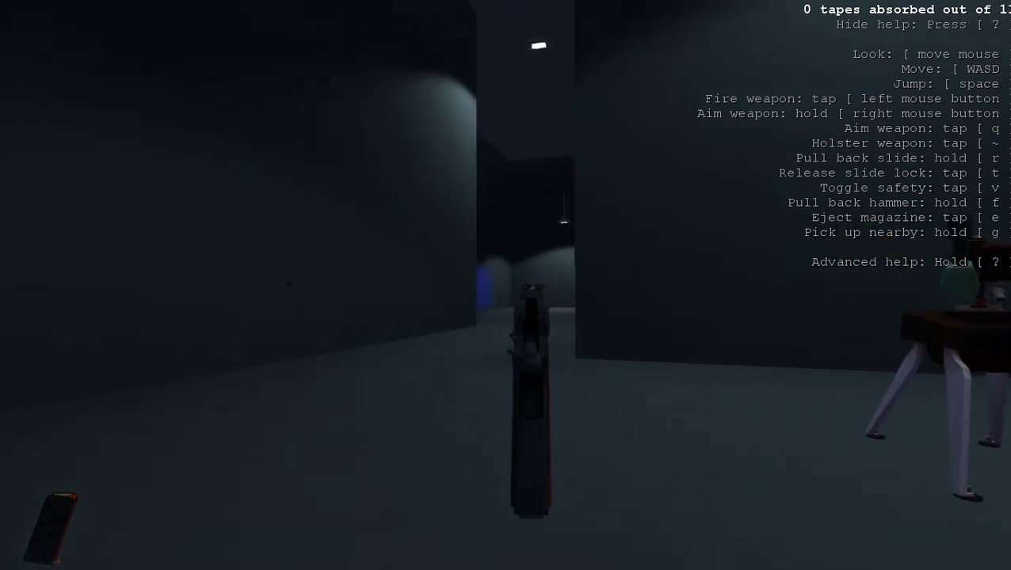
{"action": "key", "text": "w"}
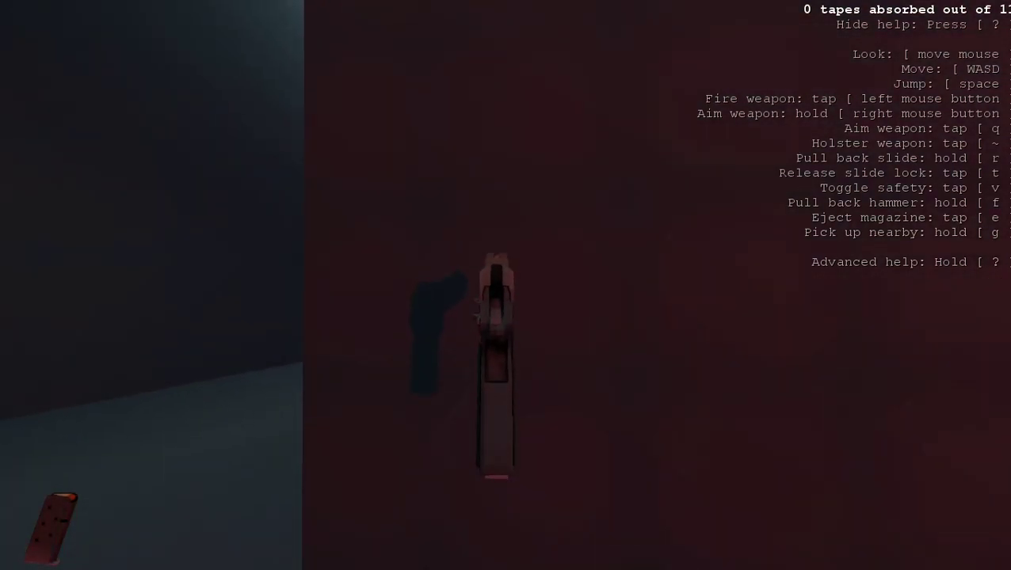
Ready the pistol and repeatedly peek past the corridor wall at the open hall
{"action": "key", "text": "grave"}
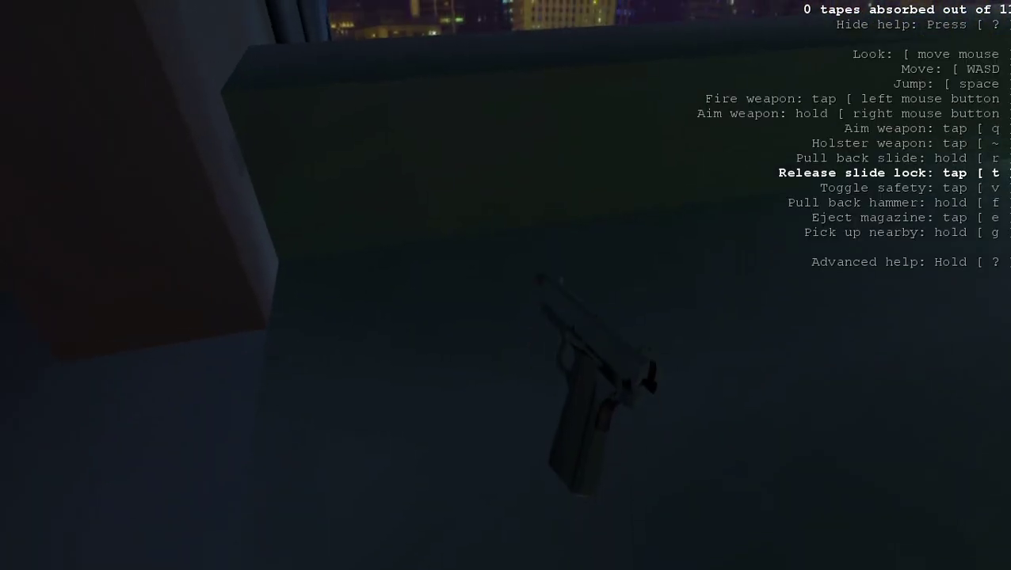
{"action": "key", "text": "q"}
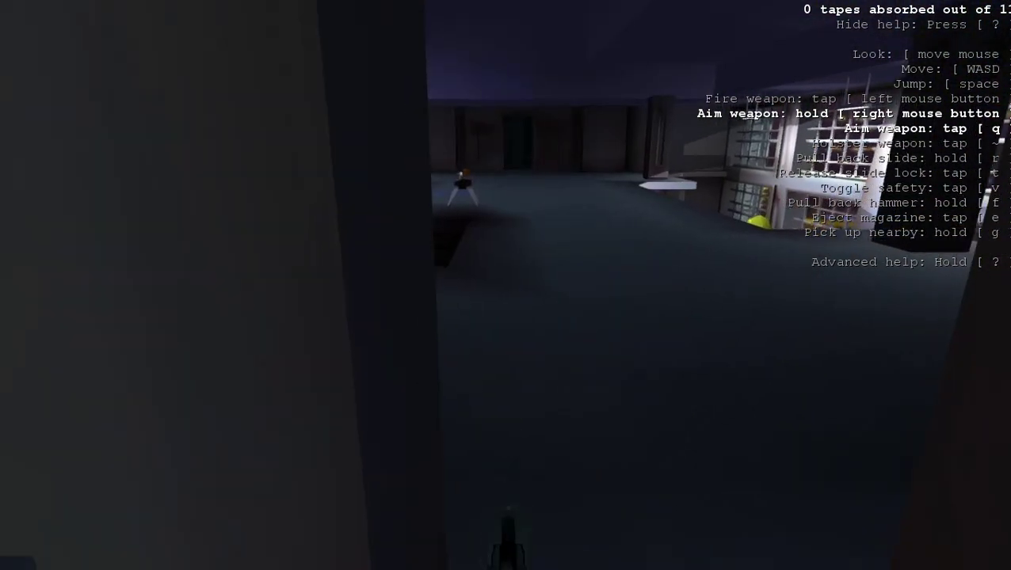
{"action": "key", "text": "q"}
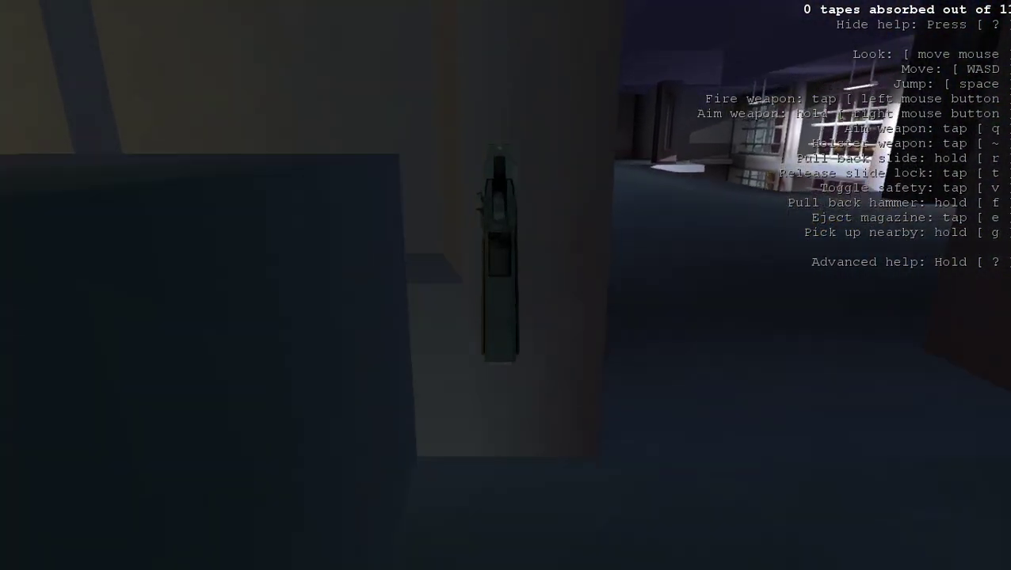
{"action": "key", "text": "d"}
{"action": "key", "text": "d"}
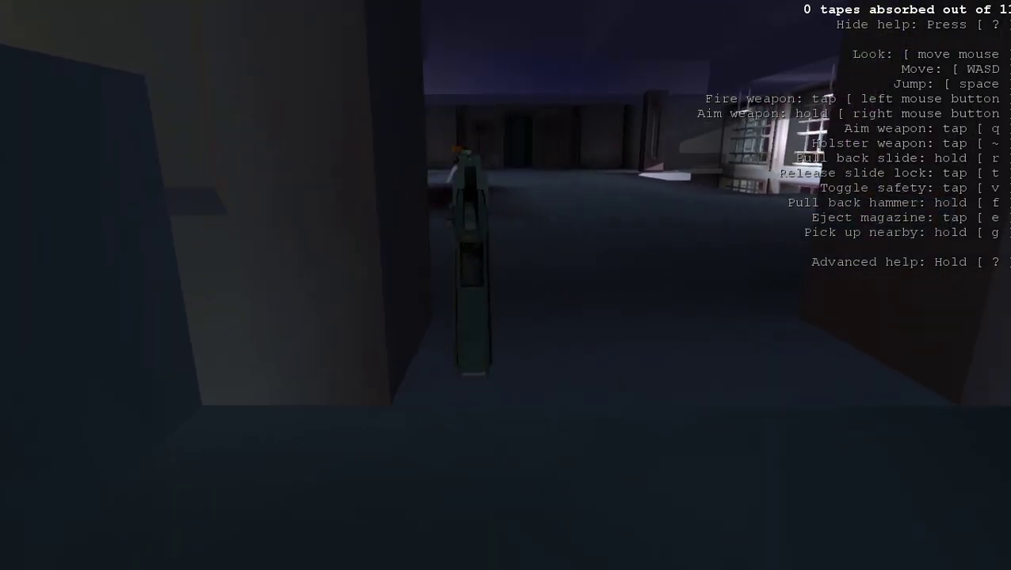
{"action": "key", "text": "a"}
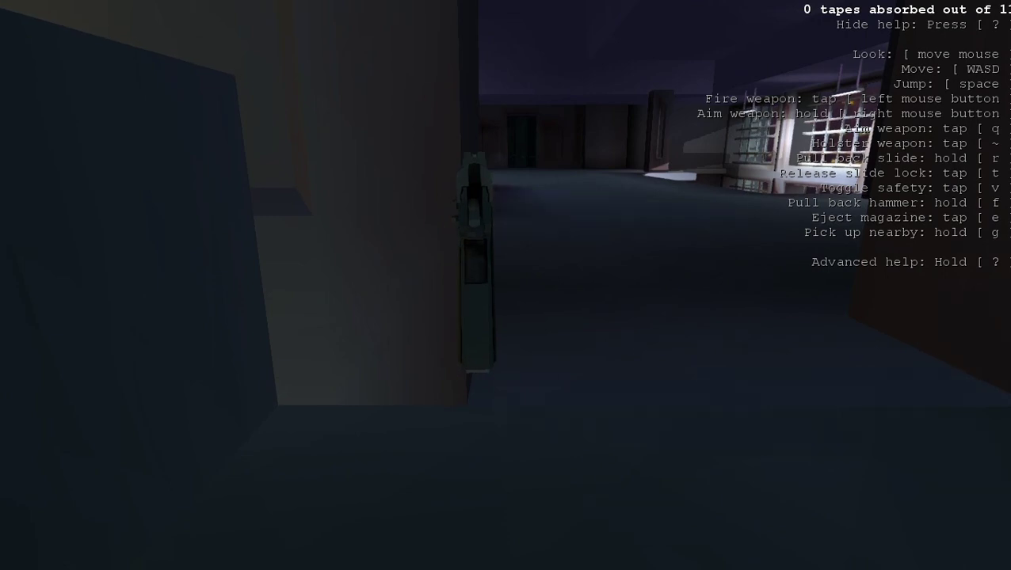
{"action": "key", "text": "d"}
{"action": "key", "text": "a"}
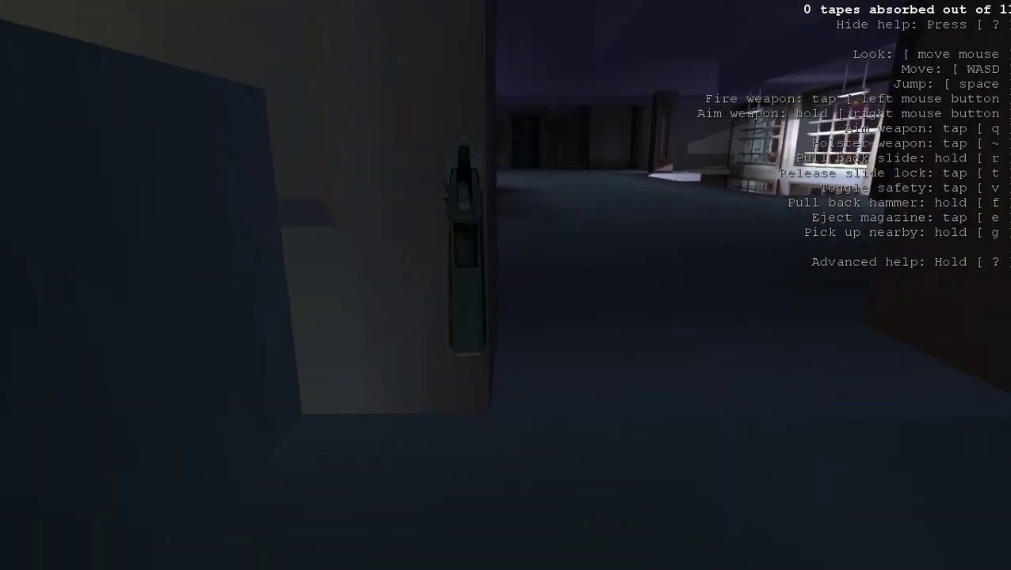
{"action": "key", "text": "d"}
Lower the weapon and follow the hallway through the dark doorway to the windowed room
{"action": "key", "text": "grave"}
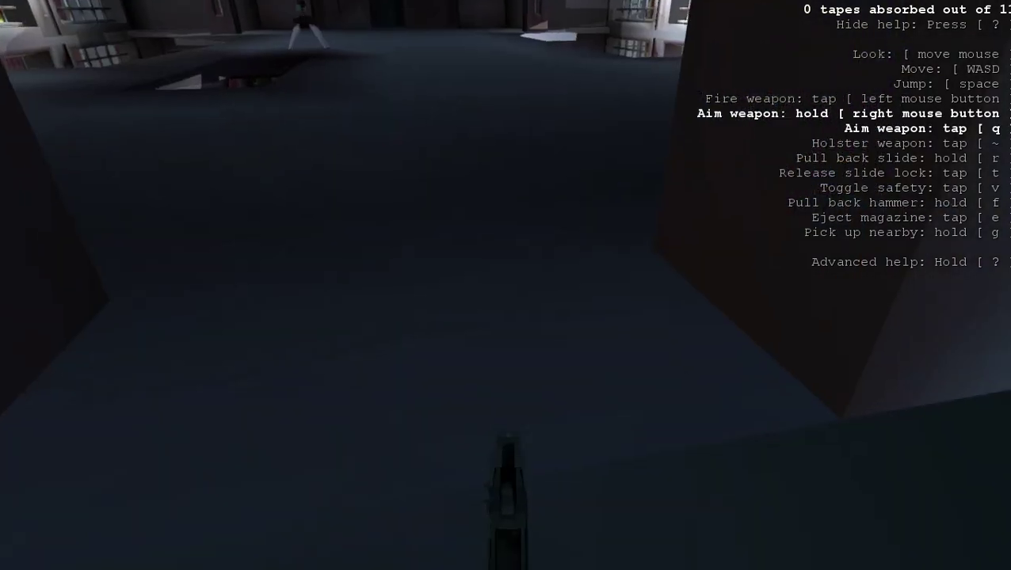
{"action": "key", "text": "w"}
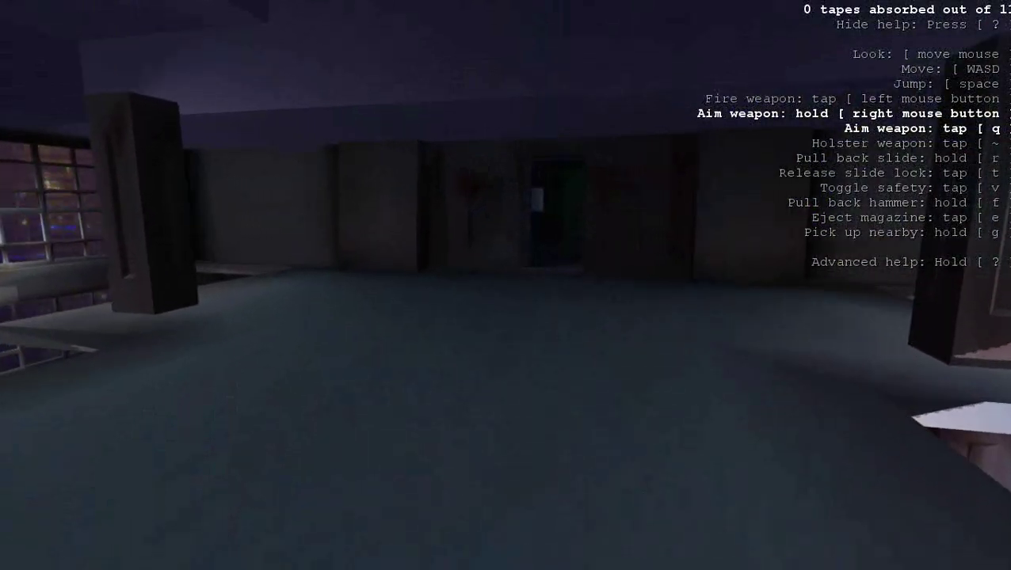
{"action": "key", "text": "w"}
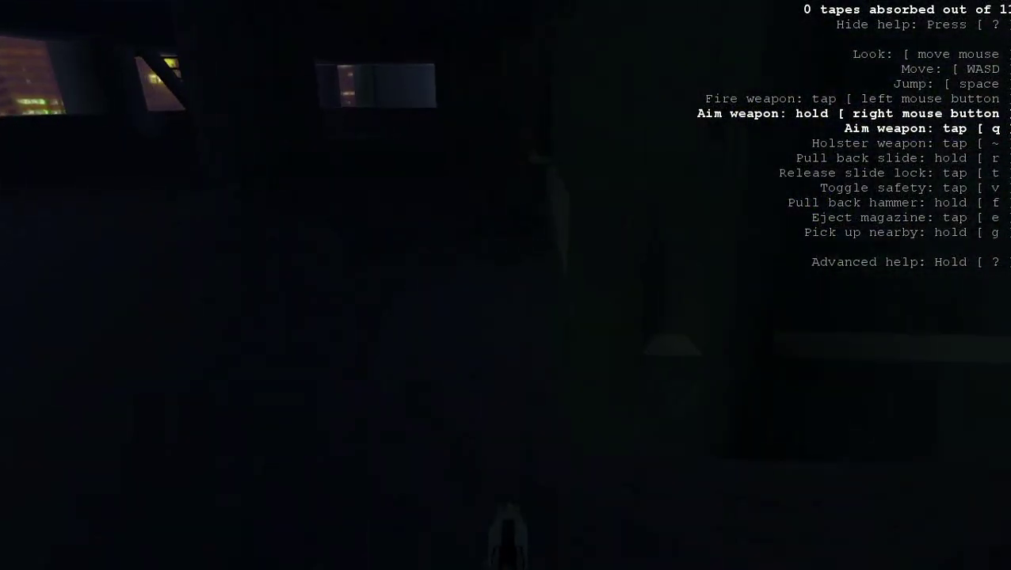
{"action": "key", "text": "w"}
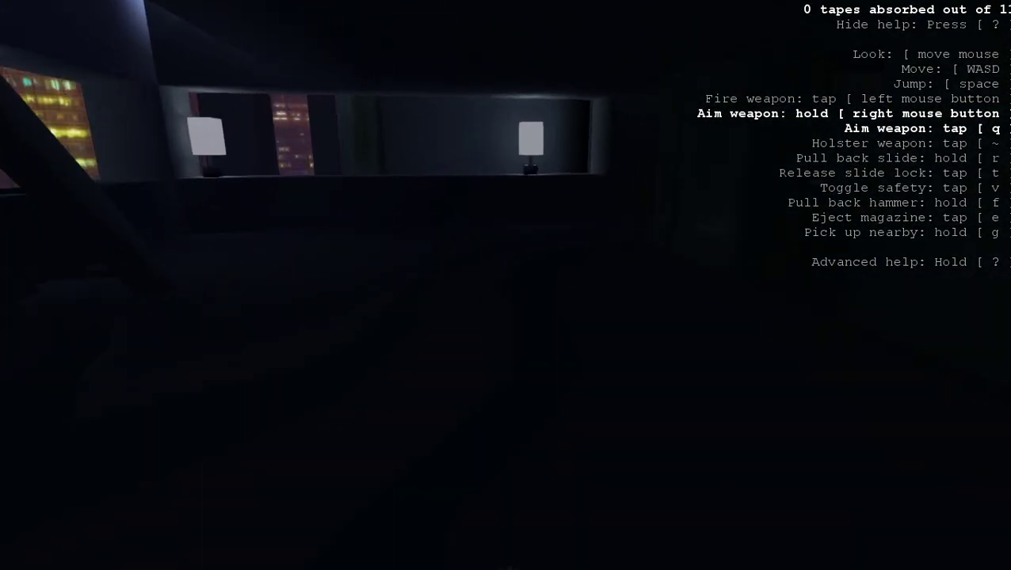
{"action": "key", "text": "w"}
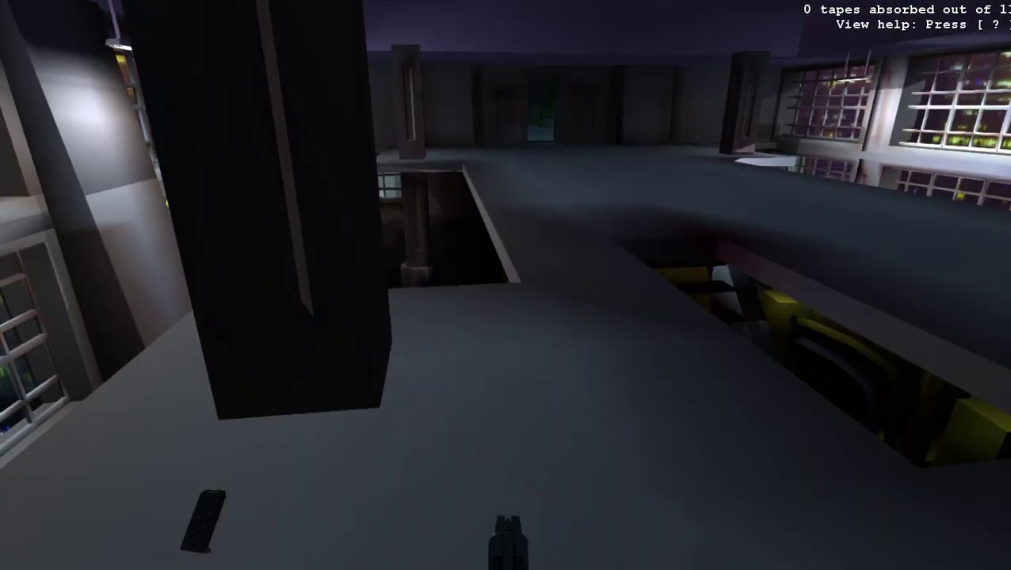
Show the controls help and swap the pistol's magazine for a new one
{"action": "key", "text": "shift+slash"}
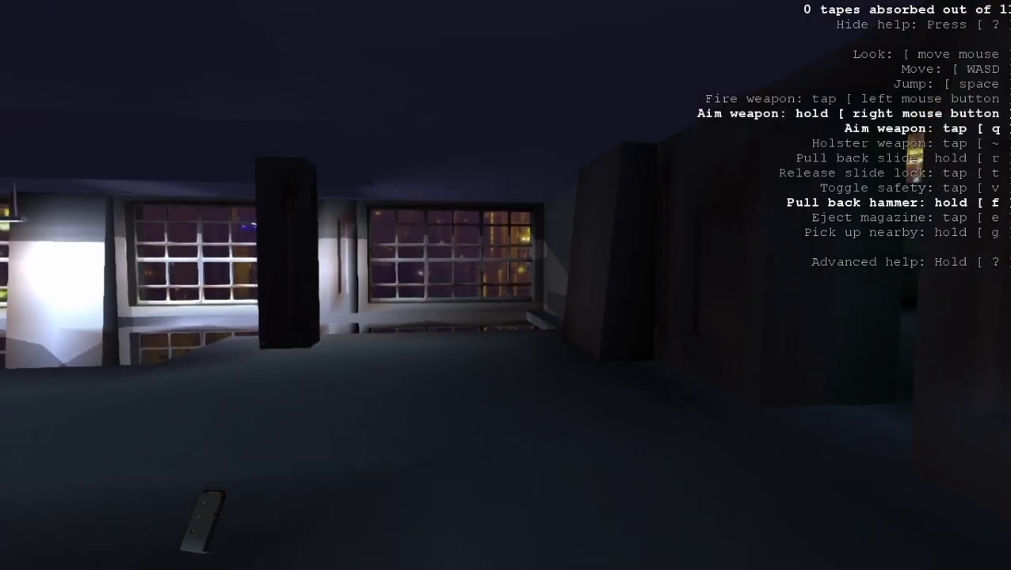
{"action": "key", "text": "e"}
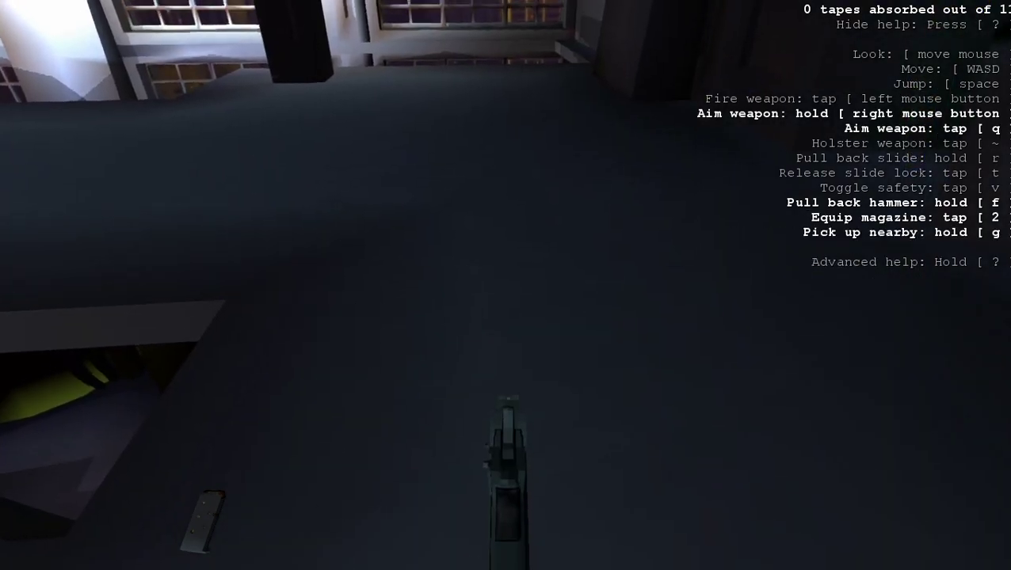
{"action": "key", "text": "2"}
{"action": "key", "text": "z"}
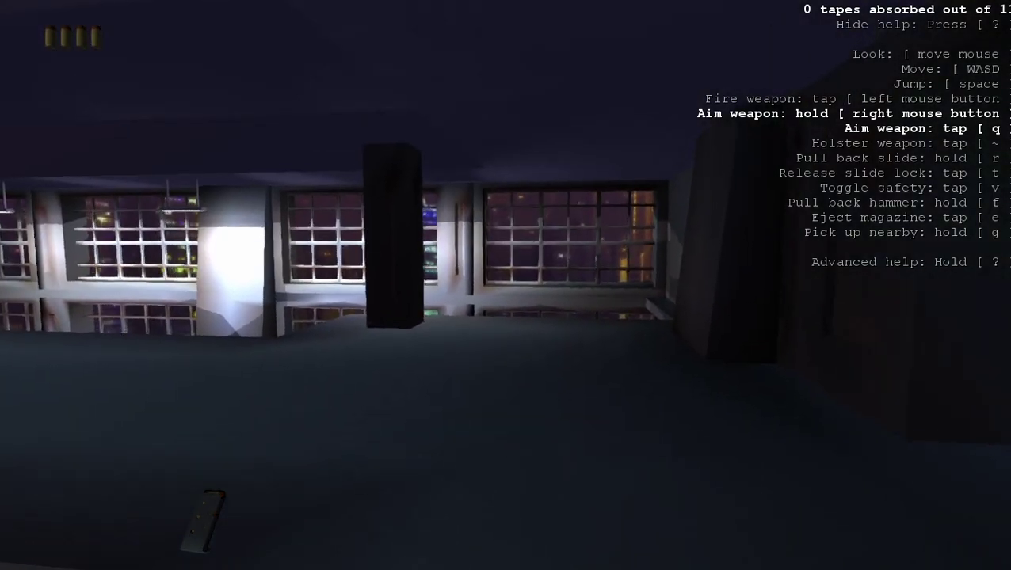
Cross the rooftop and walk up to the large yellow object
{"action": "key", "text": "w"}
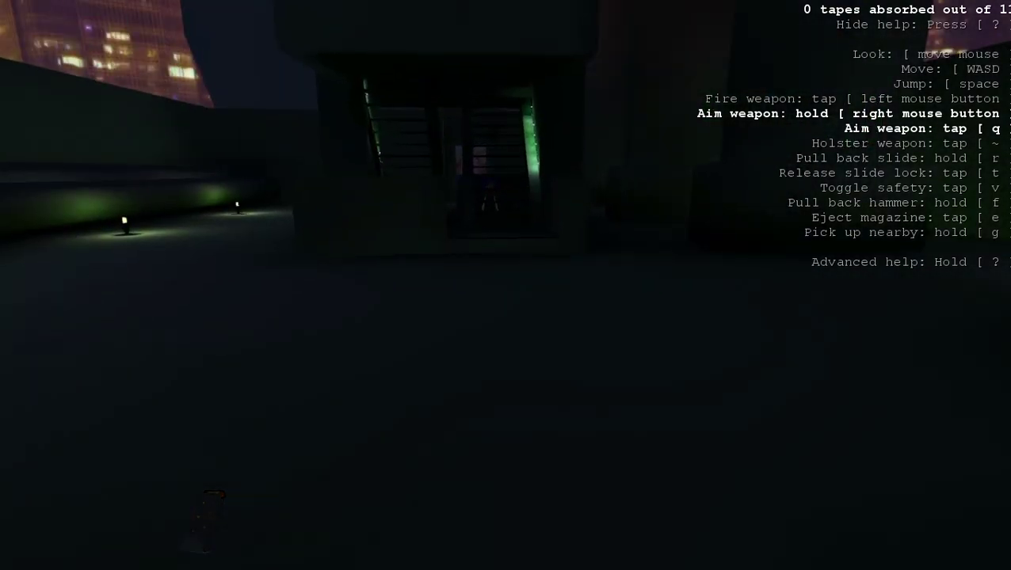
{"action": "key", "text": "q"}
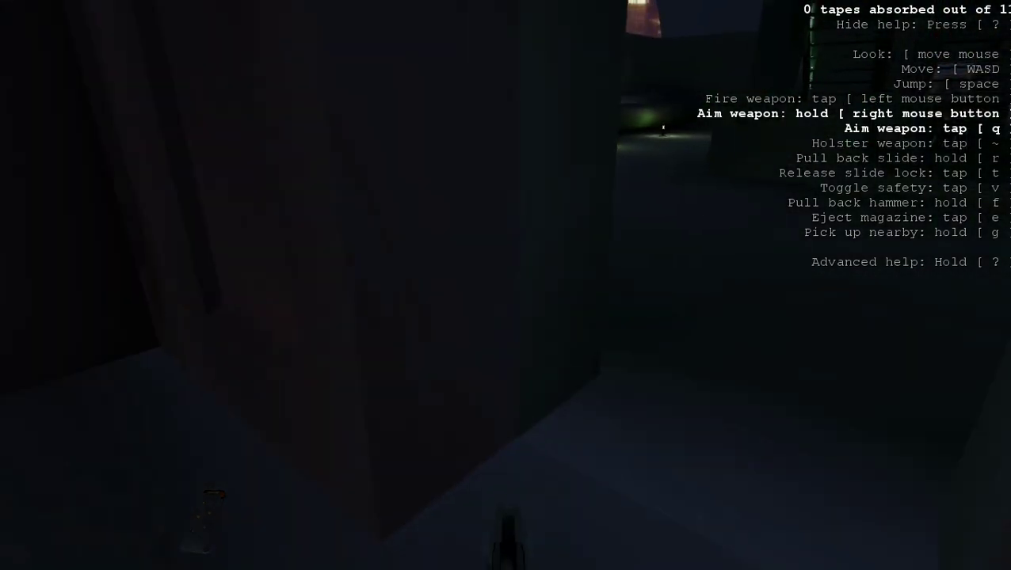
{"action": "key", "text": "w"}
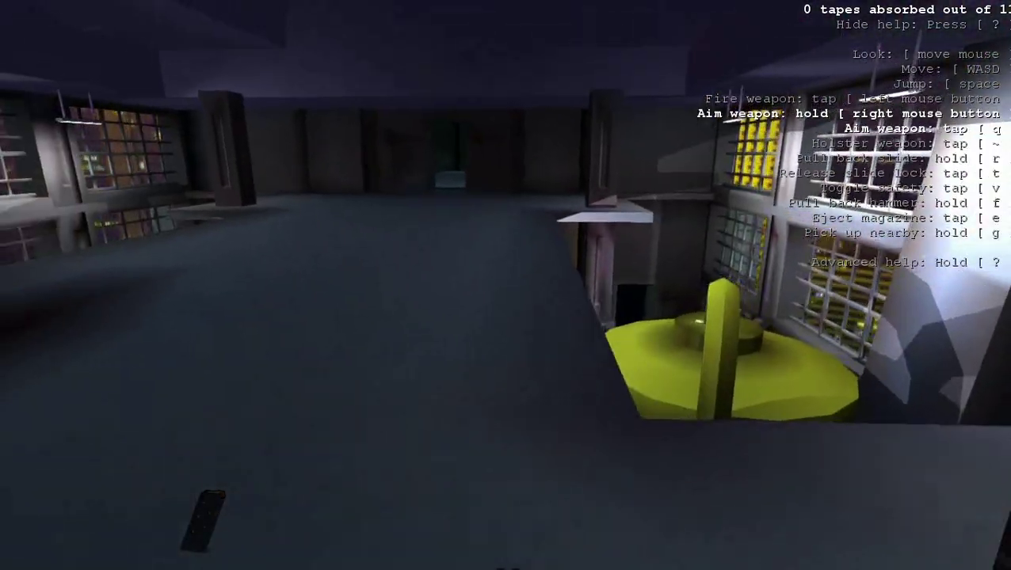
{"action": "key", "text": "w"}
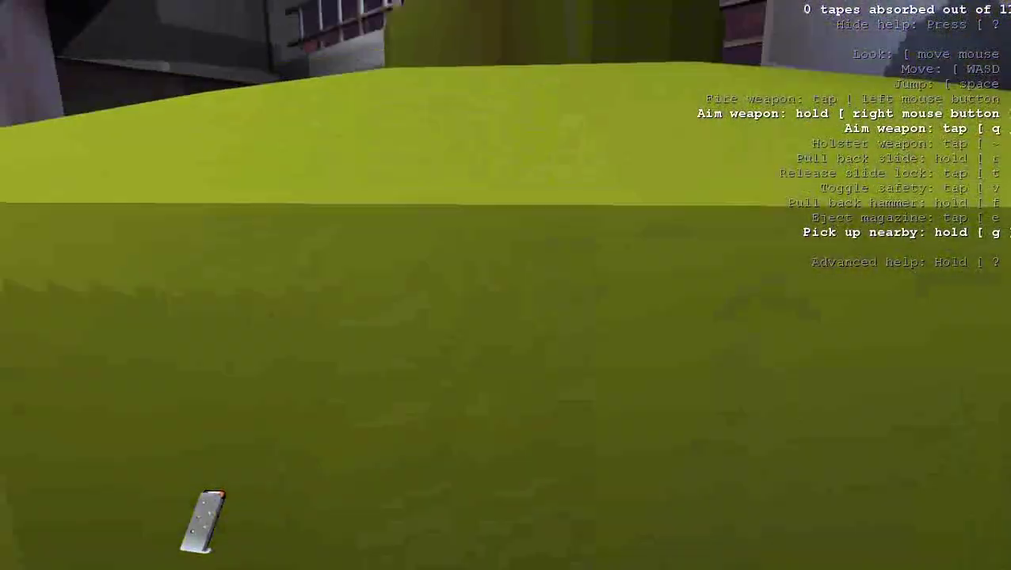
Work past the yellow blocks, through the gap between them, into the corridor
{"action": "key", "text": "g"}
{"action": "key", "text": "grave"}
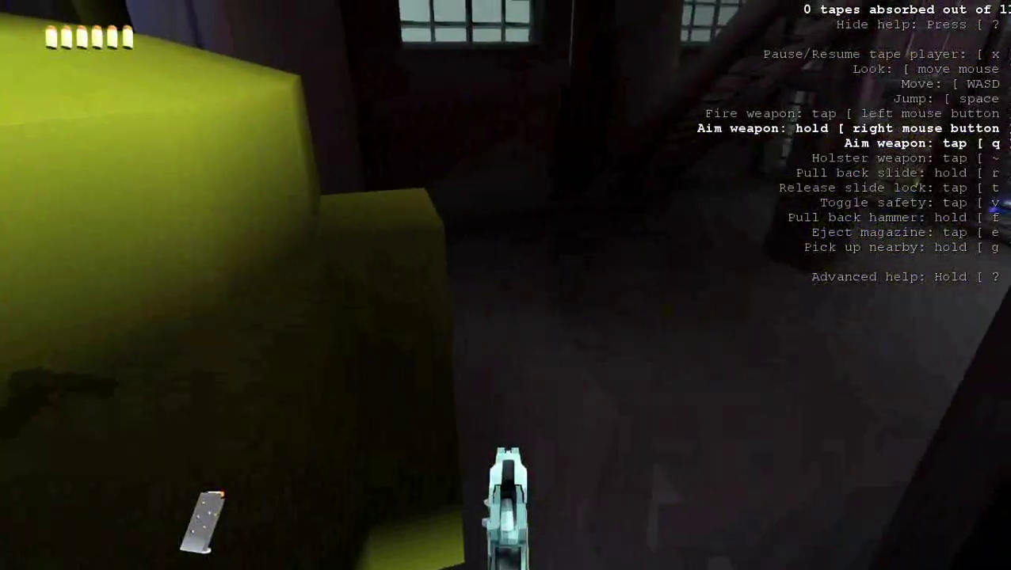
{"action": "key", "text": "w"}
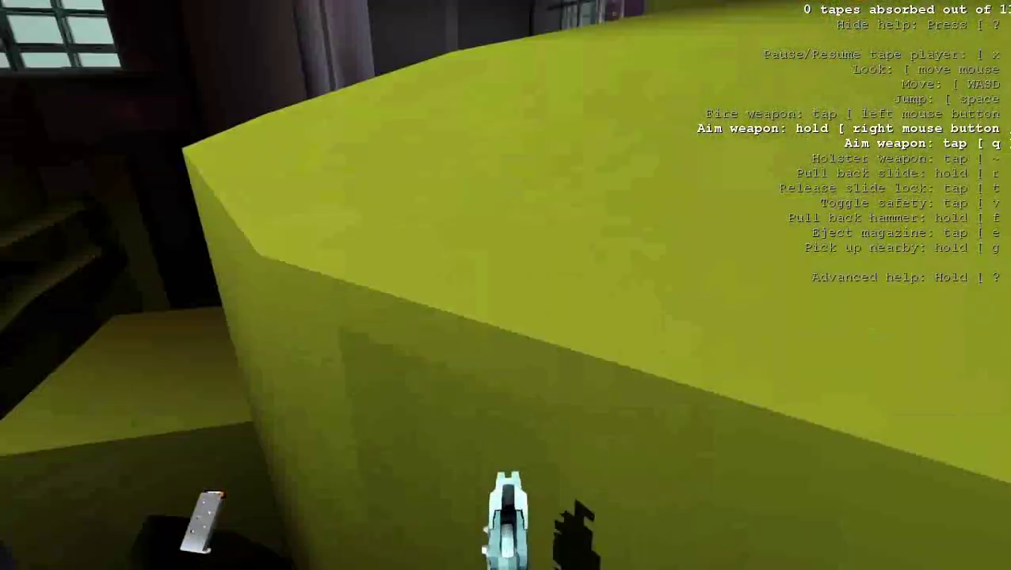
{"action": "key", "text": "w"}
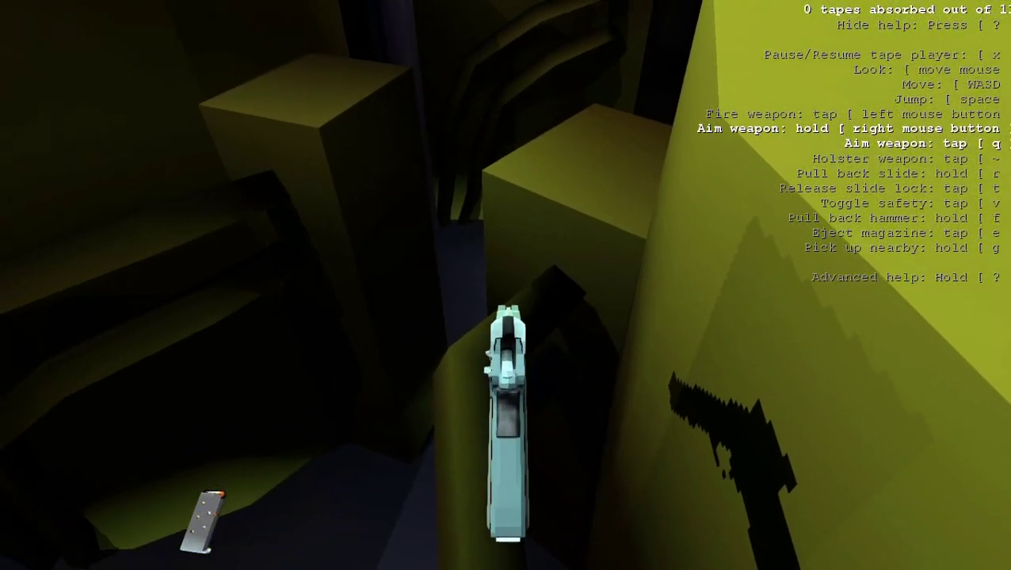
{"action": "key", "text": "w"}
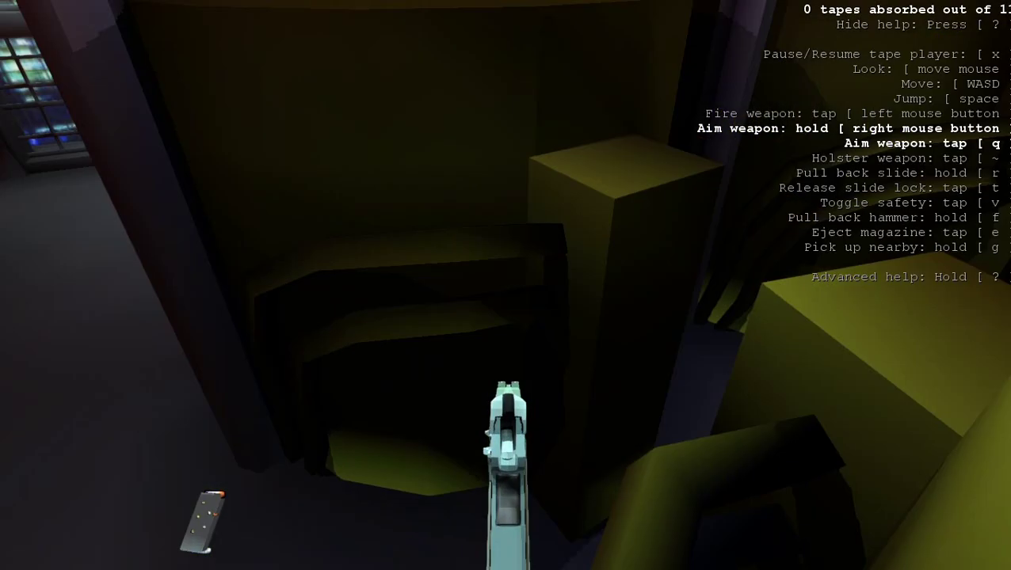
{"action": "key", "text": "w"}
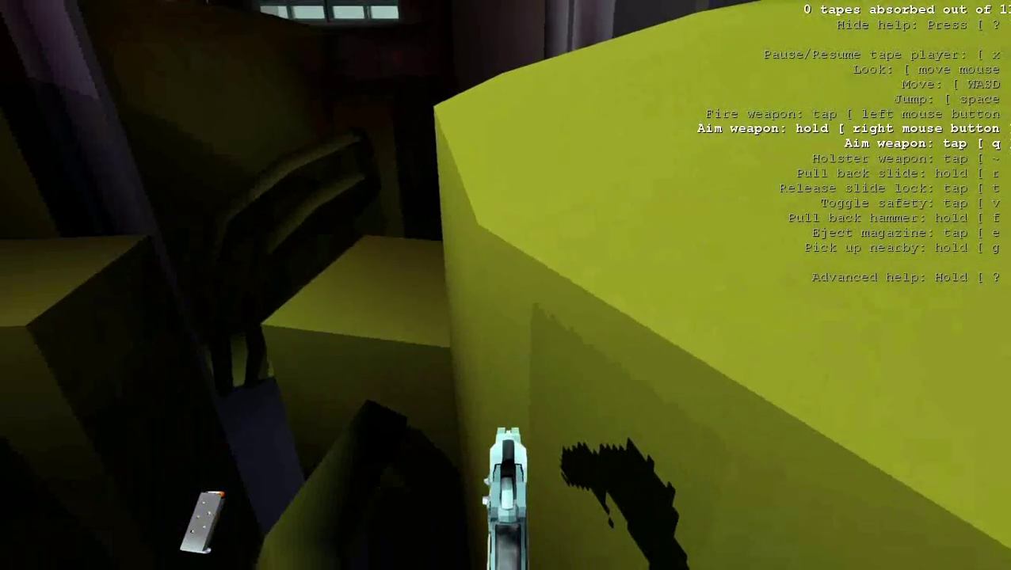
{"action": "key", "text": "w"}
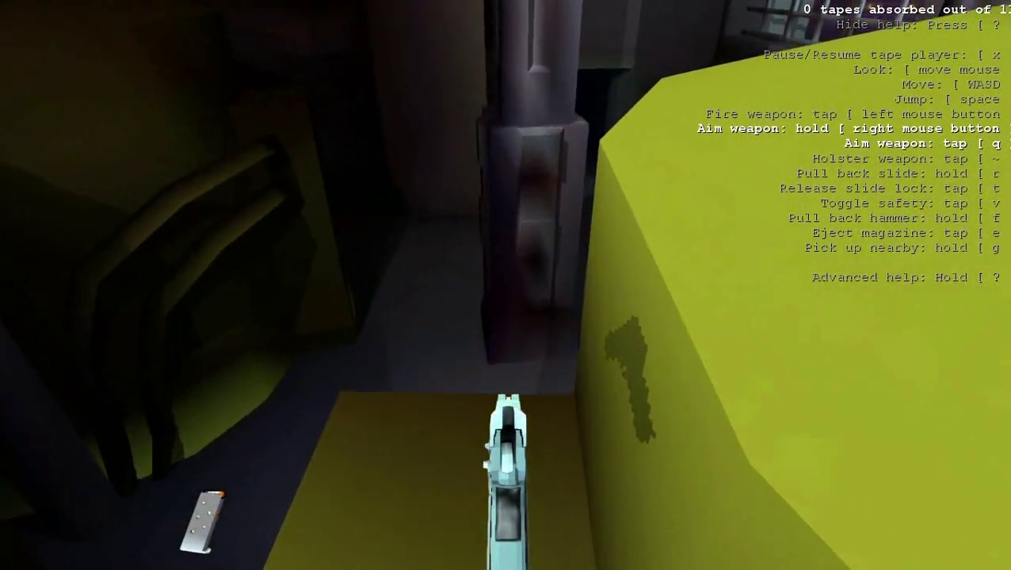
Follow the dark corridor toward the lit window wall and draw the pistol
{"action": "key", "text": "w"}
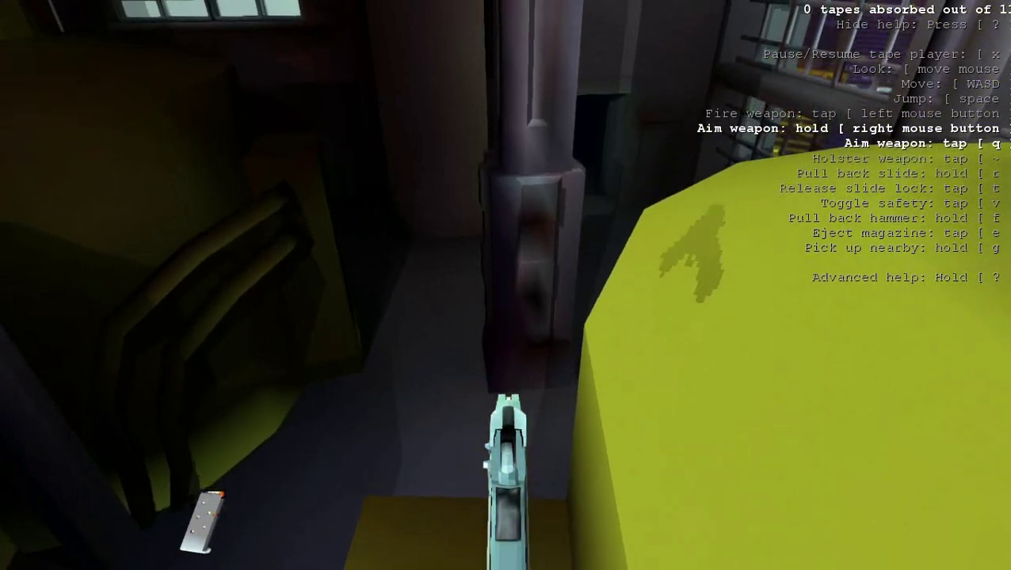
{"action": "key", "text": "w"}
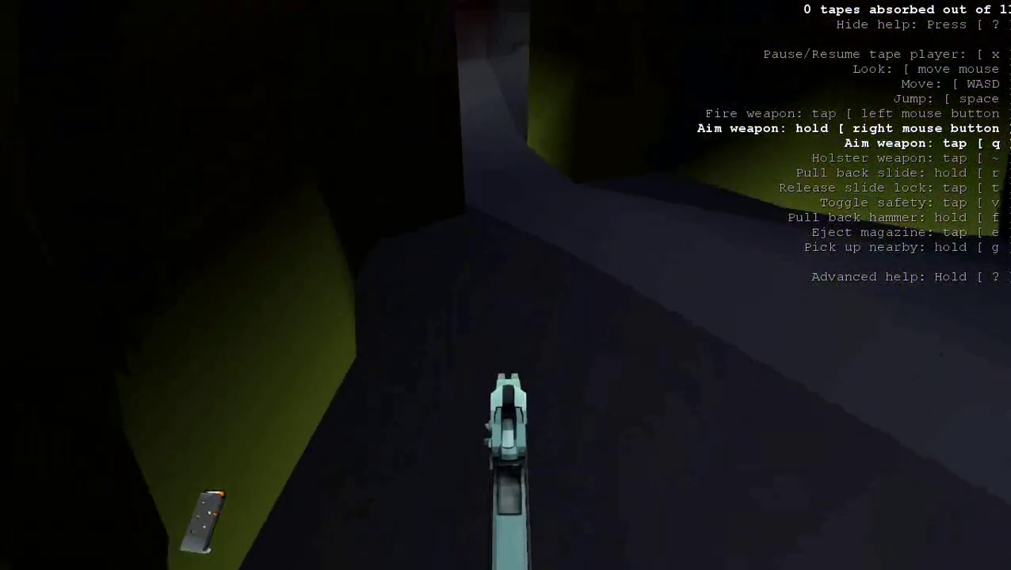
{"action": "key", "text": "w"}
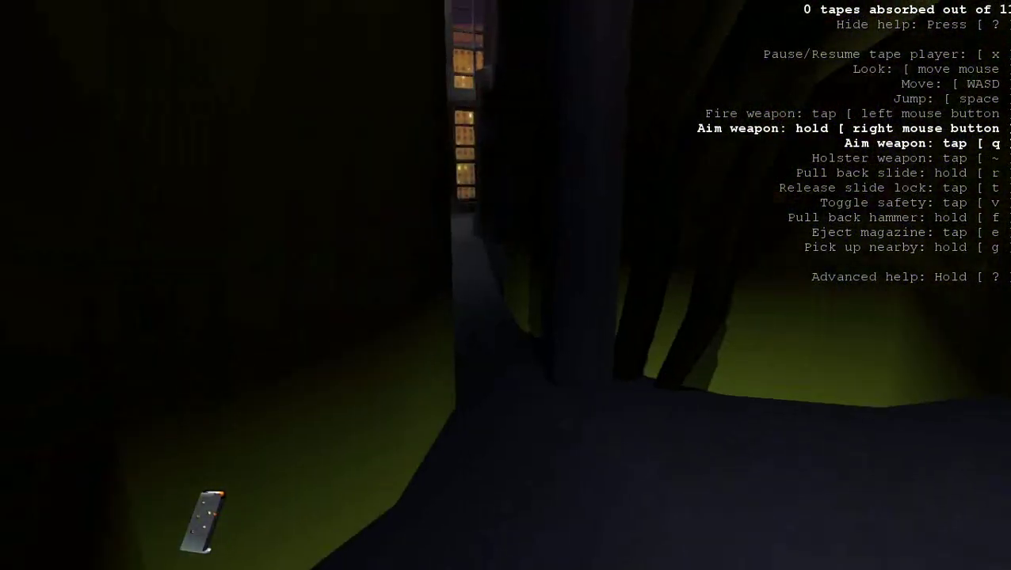
{"action": "key", "text": "w"}
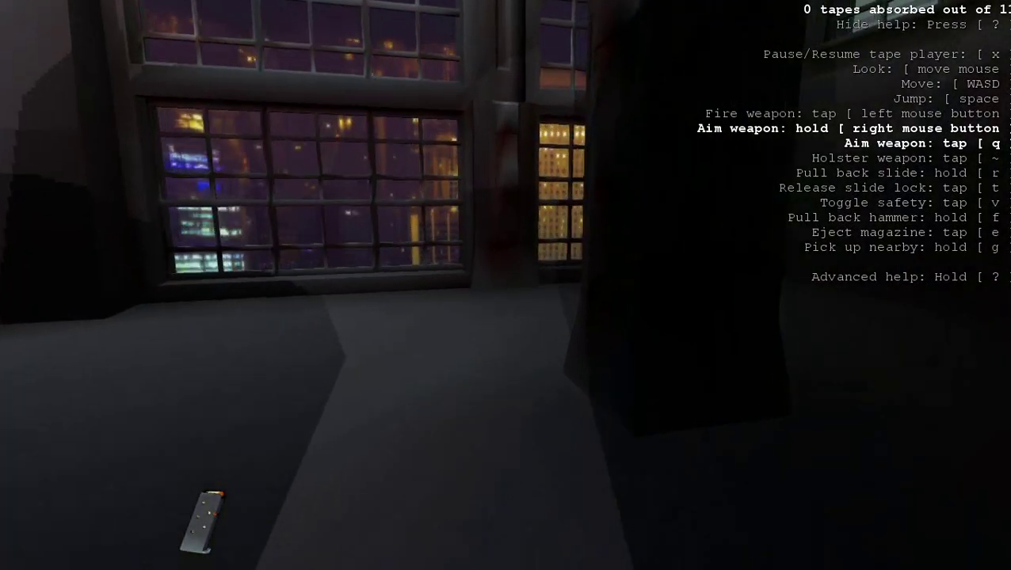
{"action": "key", "text": "w"}
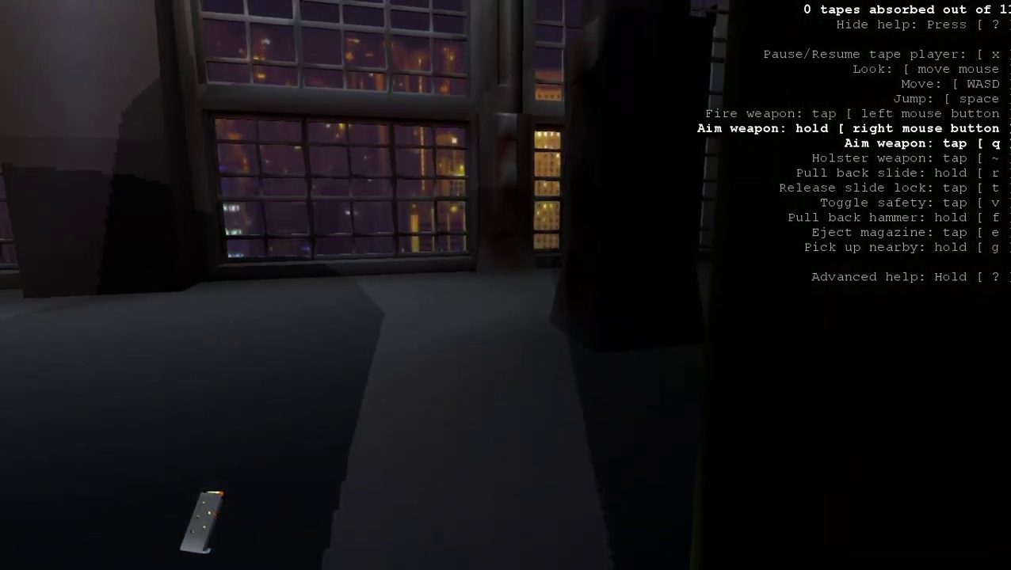
{"action": "key", "text": "grave"}
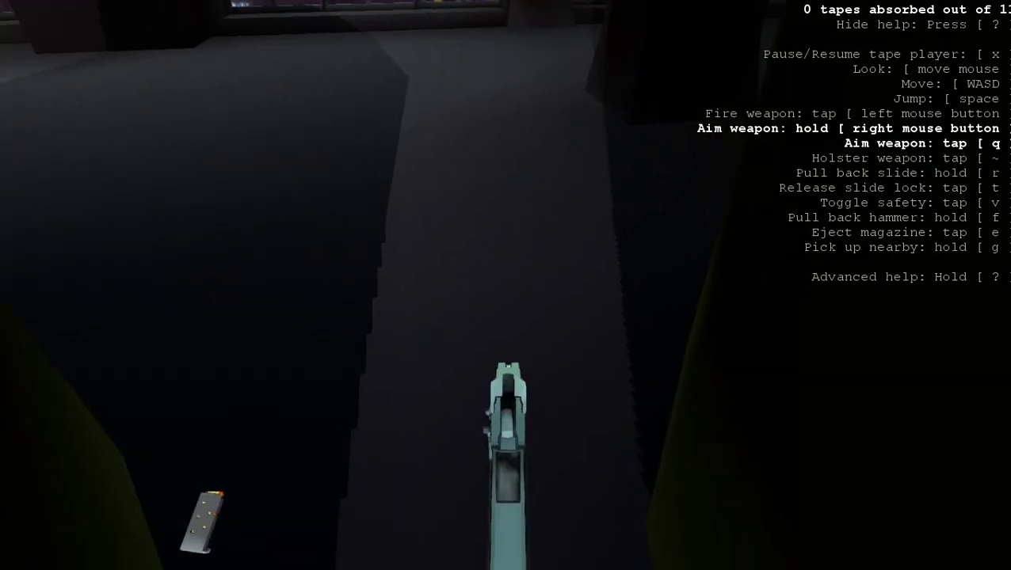
{"action": "key", "text": "a"}
{"action": "key", "text": "a"}
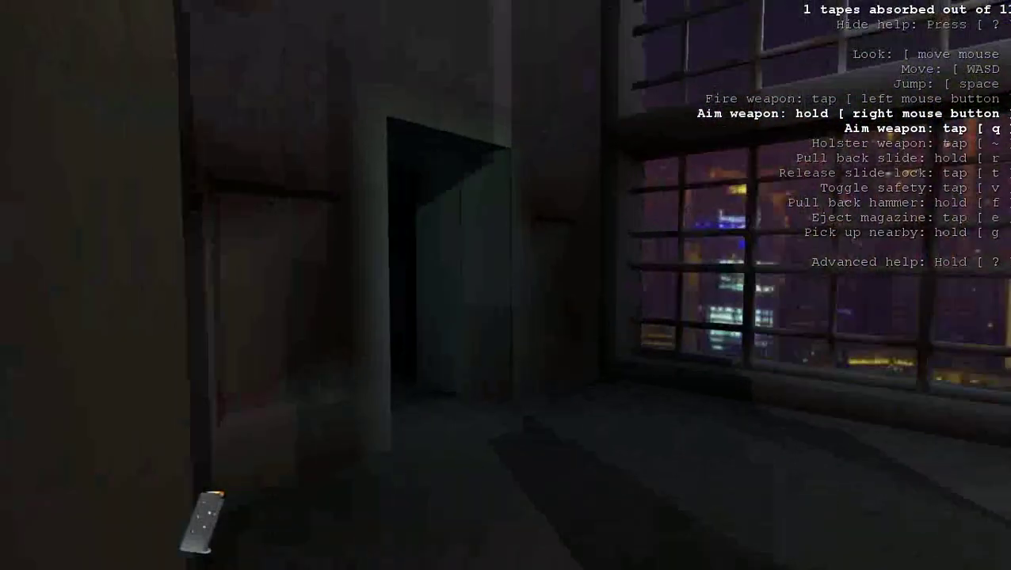
Enter the dark doorway, load bullets into a magazine, insert it, and holster
{"action": "key", "text": "w"}
{"action": "key", "text": "grave"}
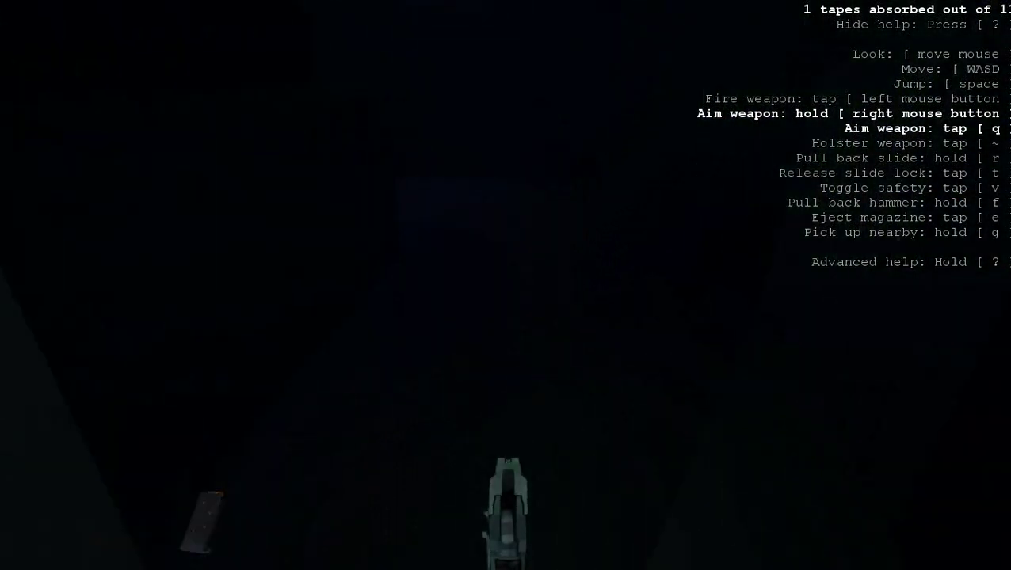
{"action": "key", "text": "1"}
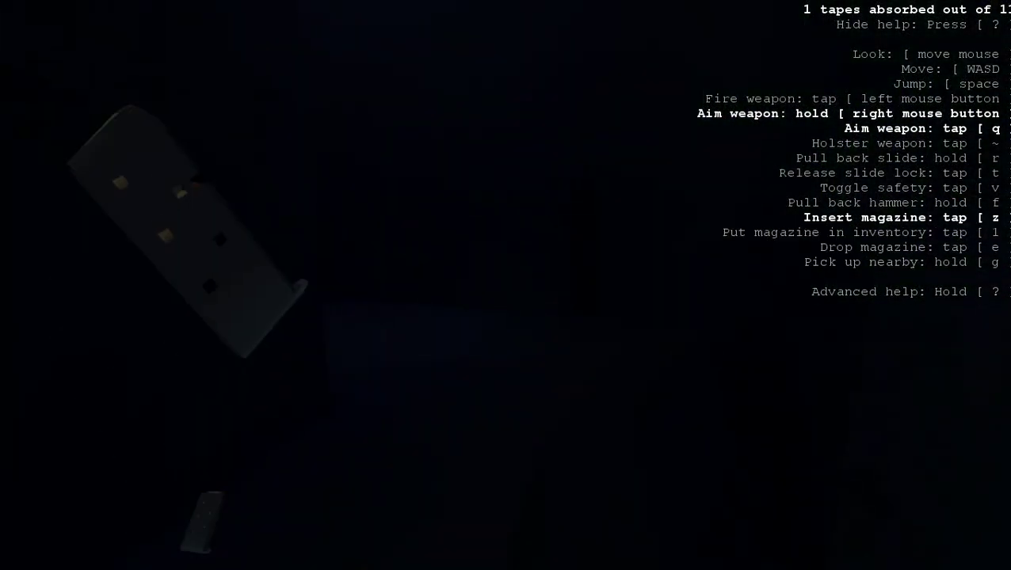
{"action": "key", "text": "grave"}
{"action": "key", "text": "z"}
{"action": "key", "text": "z"}
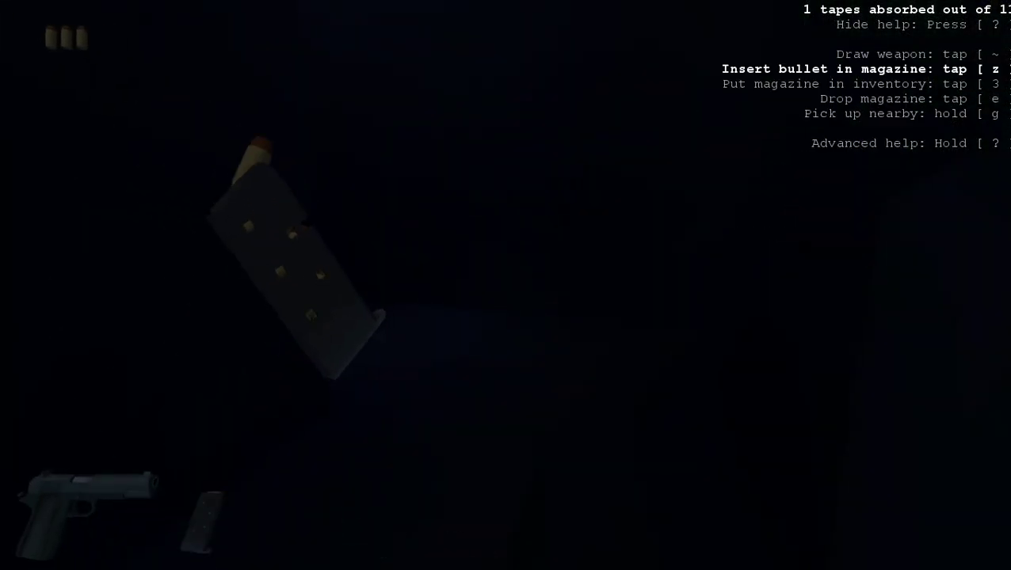
{"action": "key", "text": "grave"}
{"action": "key", "text": "3"}
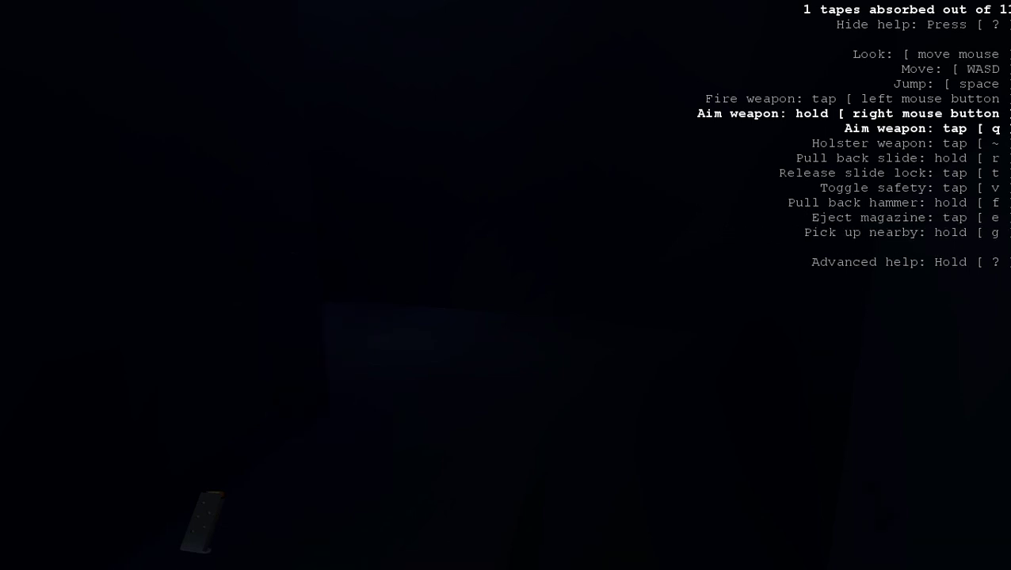
{"action": "key", "text": "grave"}
Top up the spare magazine with loose bullets and stow it in inventory
{"action": "key", "text": "z"}
{"action": "key", "text": "grave"}
{"action": "key", "text": "grave"}
{"action": "key", "text": "z"}
{"action": "key", "text": "grave"}
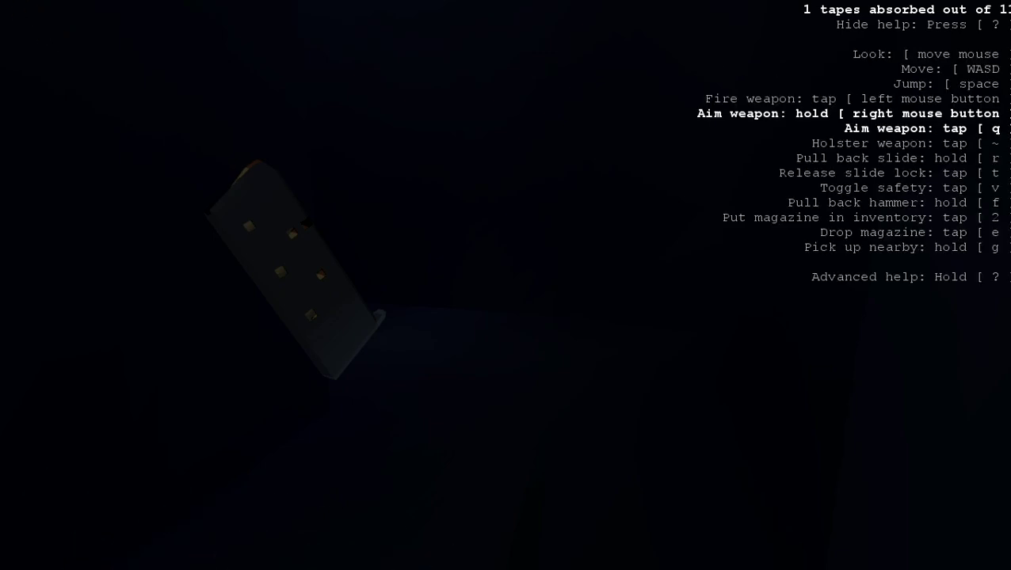
{"action": "key", "text": "1"}
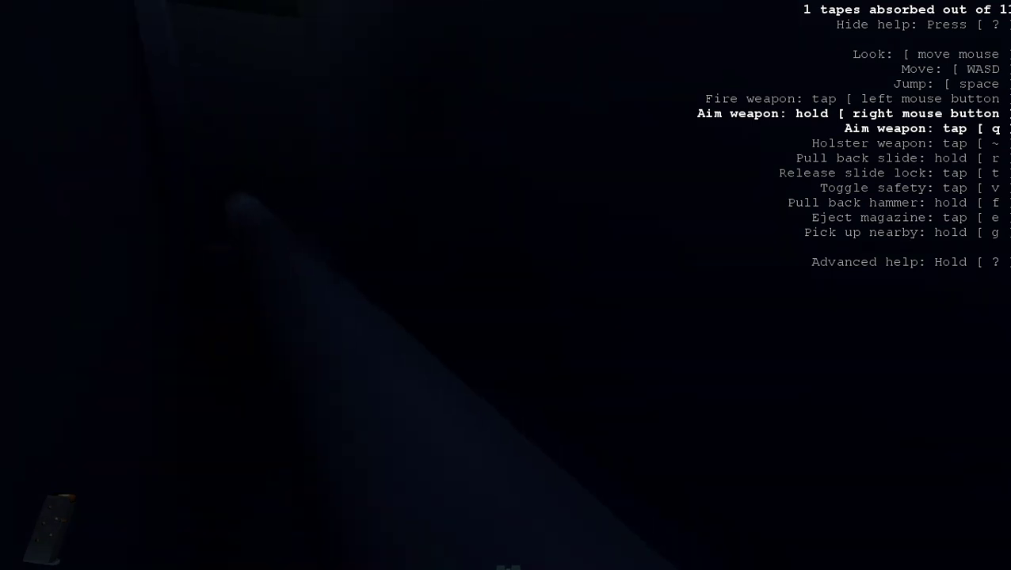
Walk around the pitch-dark room toward the faint light shafts, then holster the pistol
{"action": "key", "text": "w"}
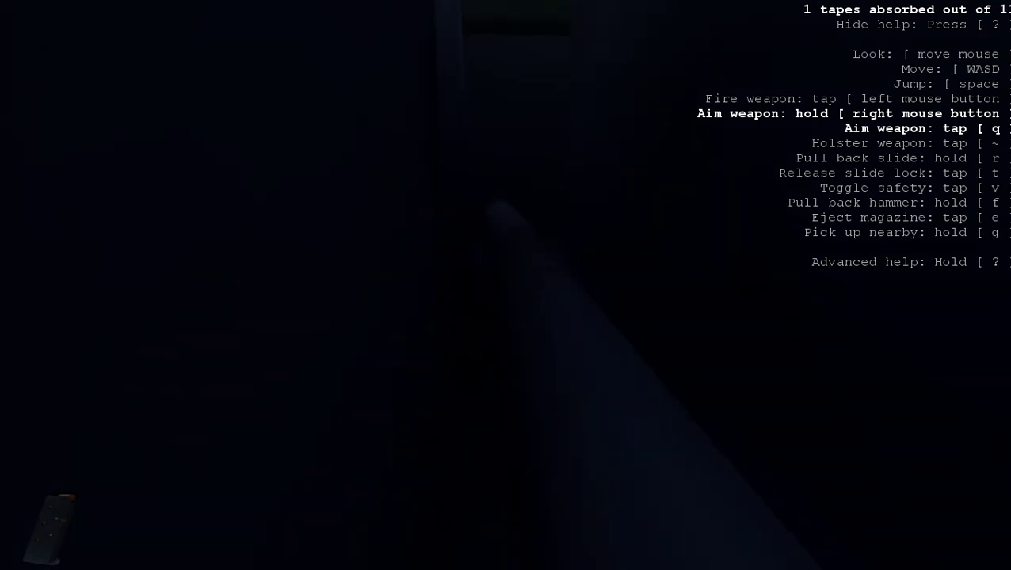
{"action": "key", "text": "w"}
{"action": "key", "text": "w"}
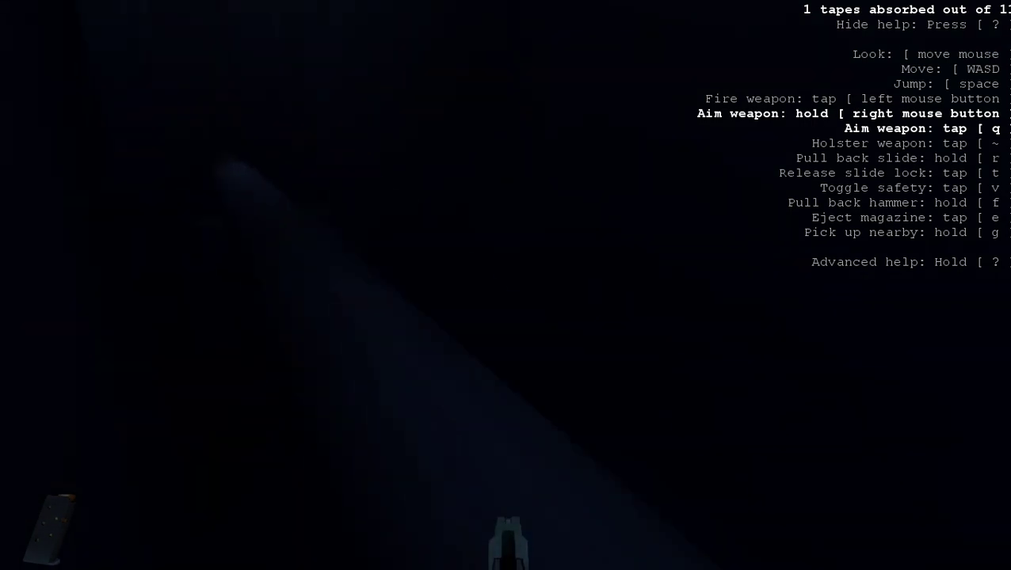
{"action": "key", "text": "grave"}
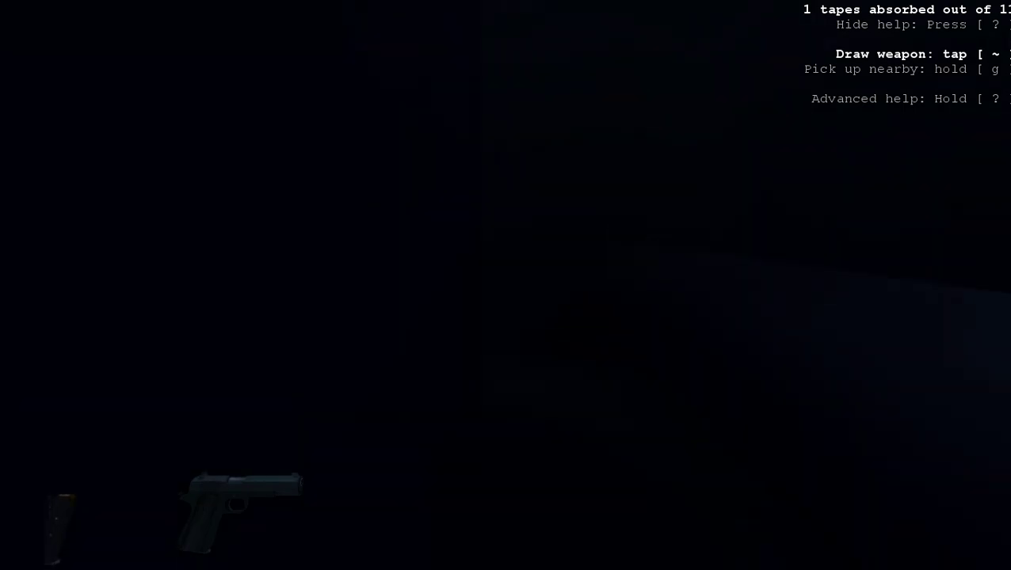
Draw the pistol and climb the lit staircase to the top
{"action": "key", "text": "grave"}
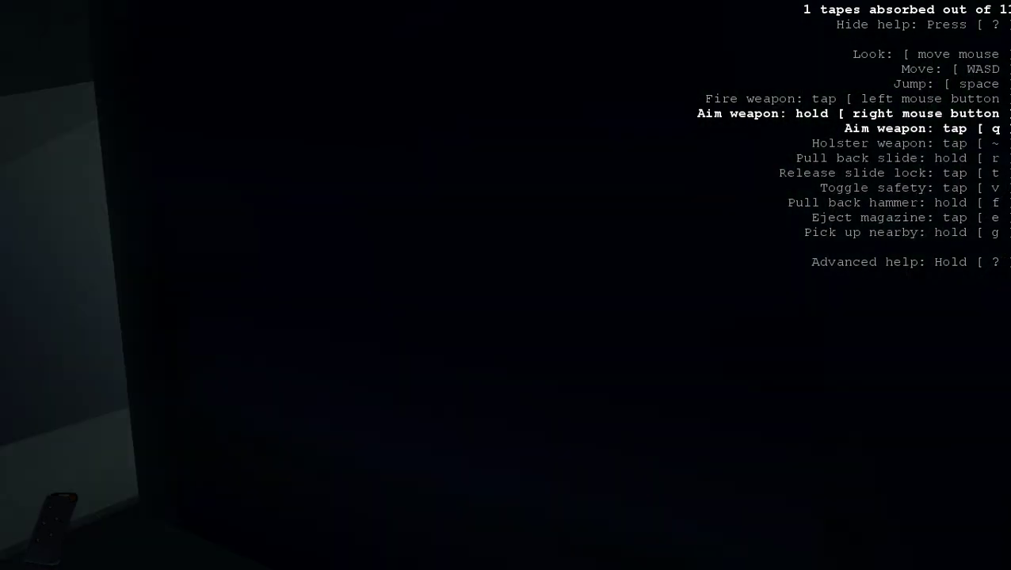
{"action": "key", "text": "q"}
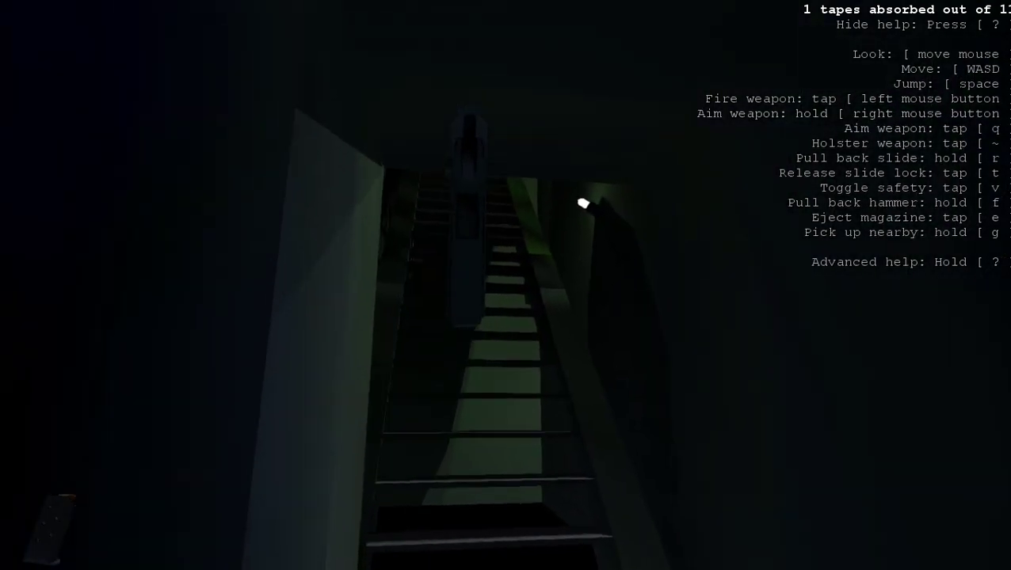
{"action": "key", "text": "w"}
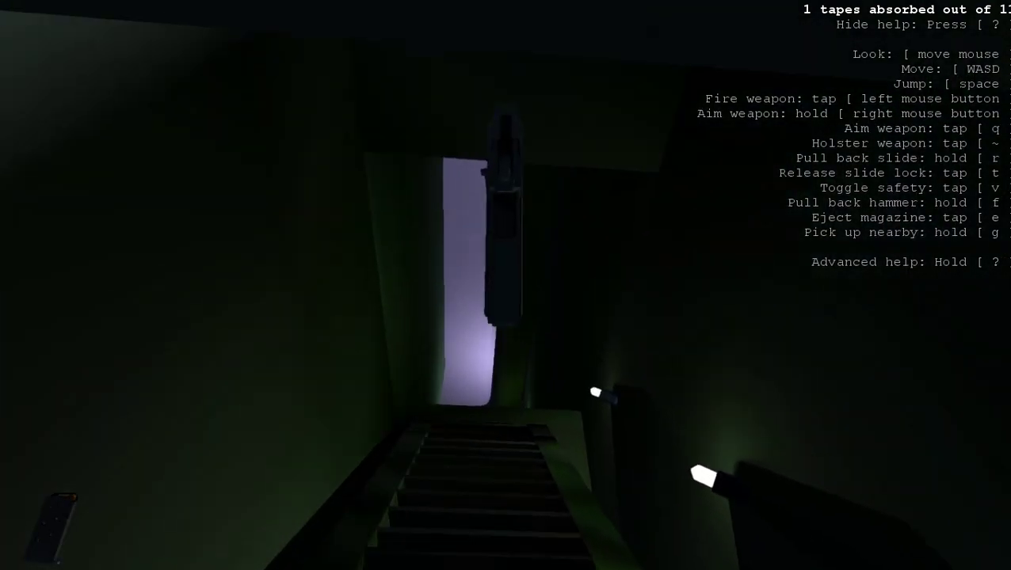
{"action": "key", "text": "w"}
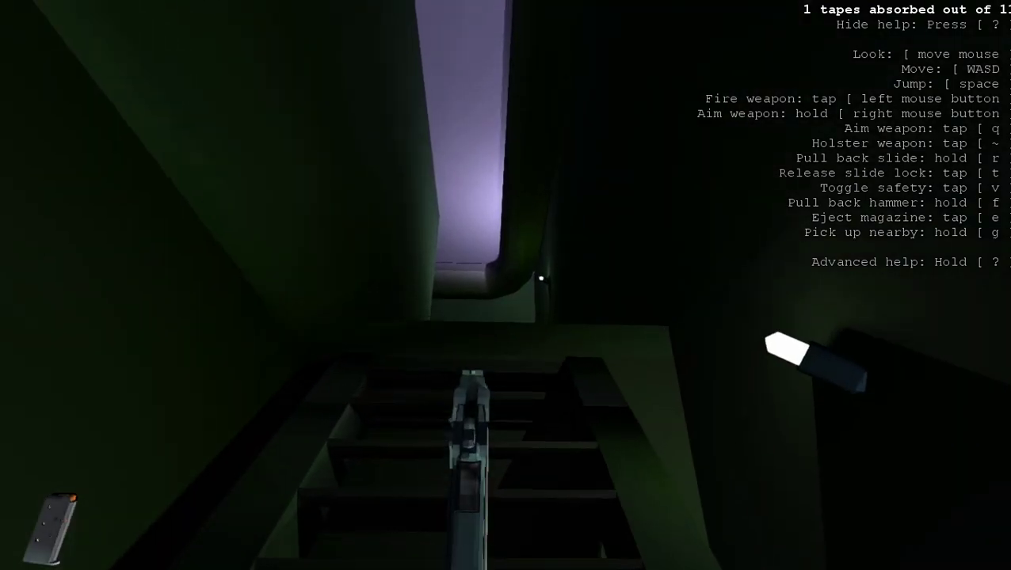
{"action": "key", "text": "w"}
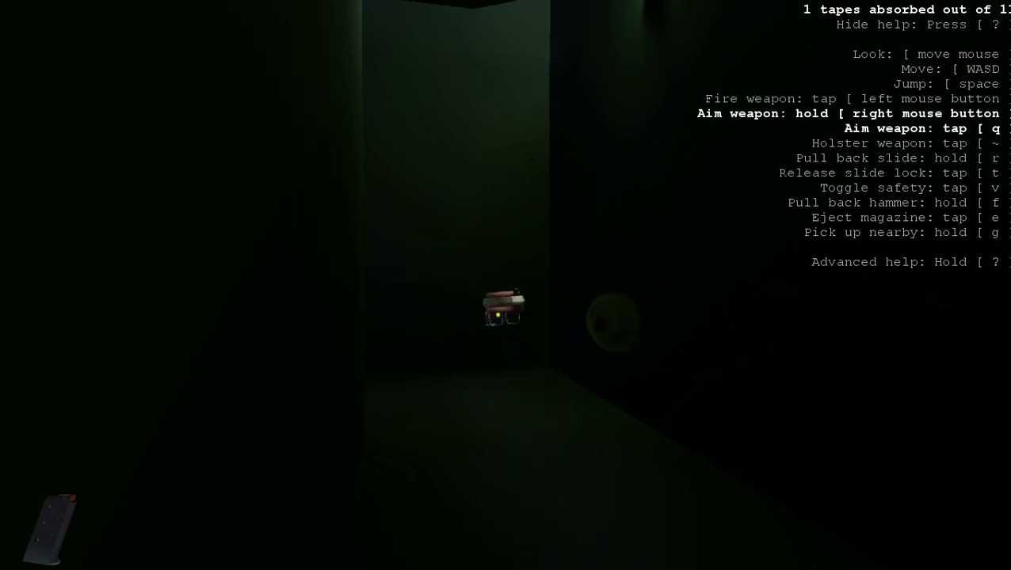
Fire twice at the turret, then turn back toward the stairwell
{"action": "left_click", "coordinate": [505, 285]}
{"action": "key", "text": "e"}
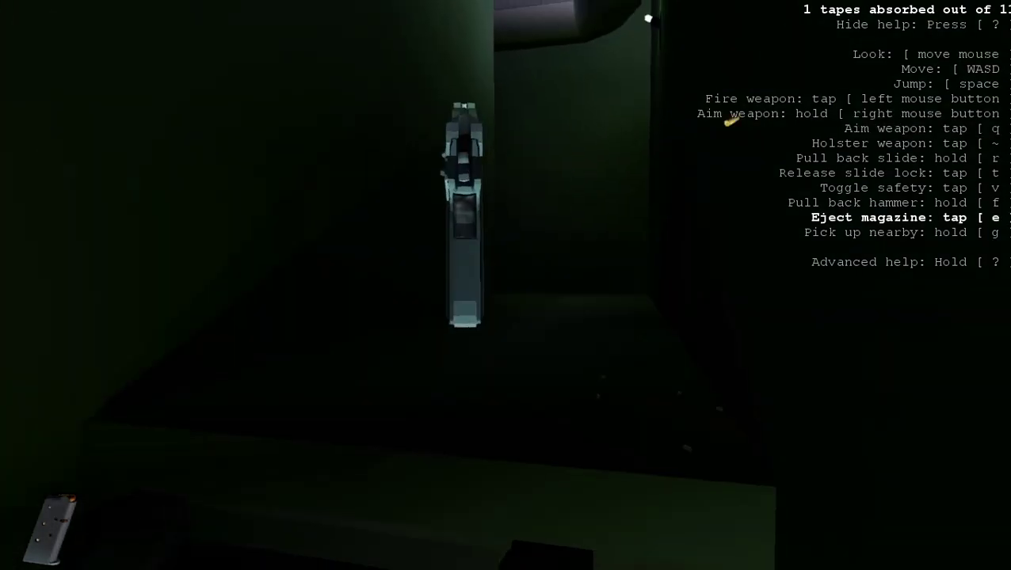
{"action": "key", "text": "q"}
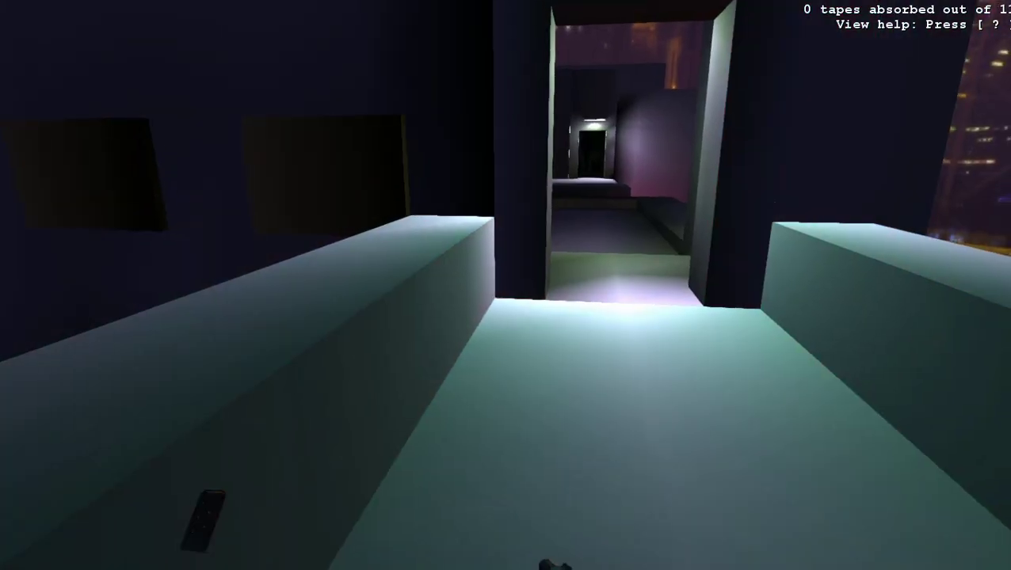
Go through the doorway, across the night-time rooftop walkway and into the dark corridor
{"action": "key", "text": "w"}
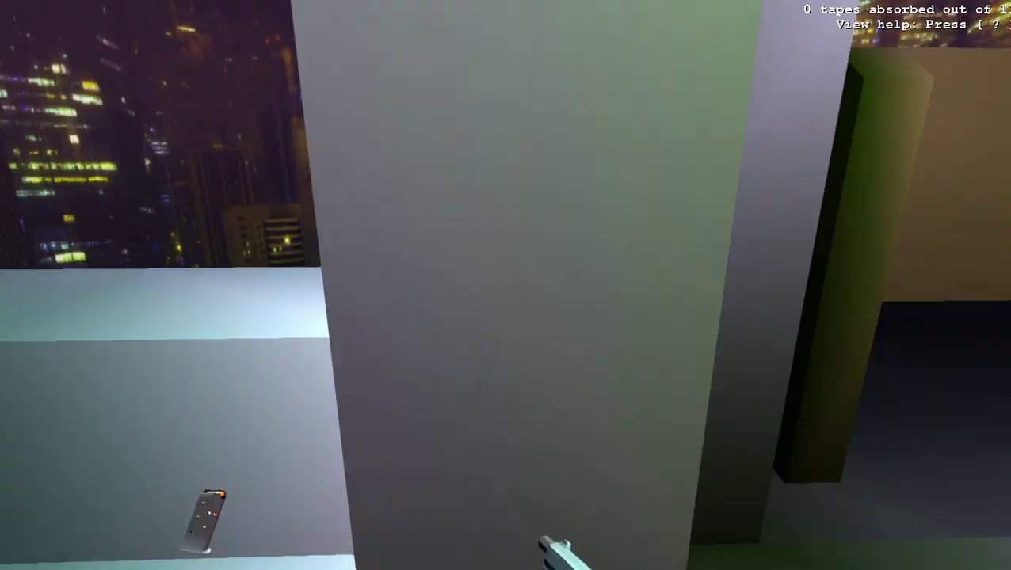
{"action": "key", "text": "w"}
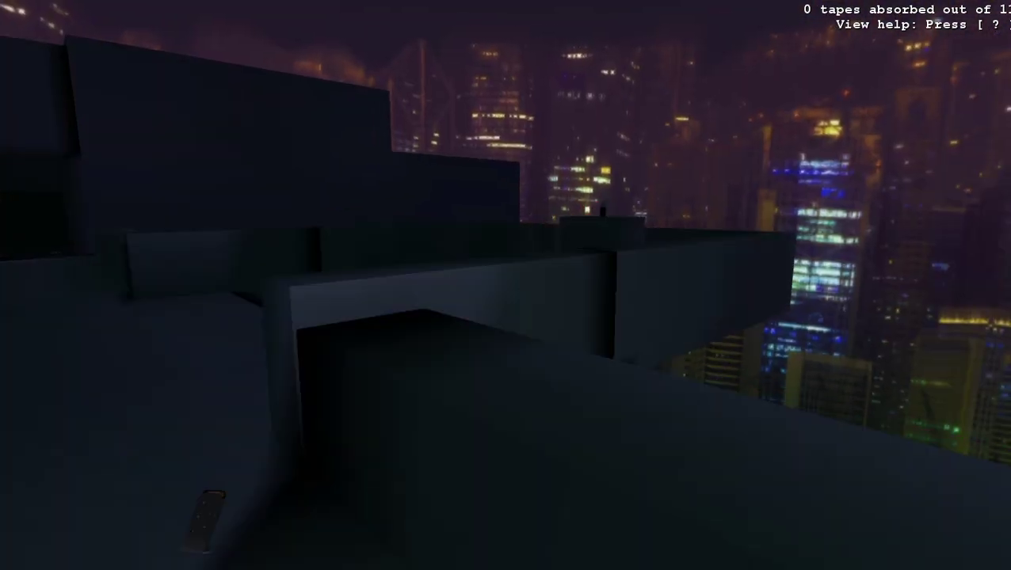
{"action": "key", "text": "w"}
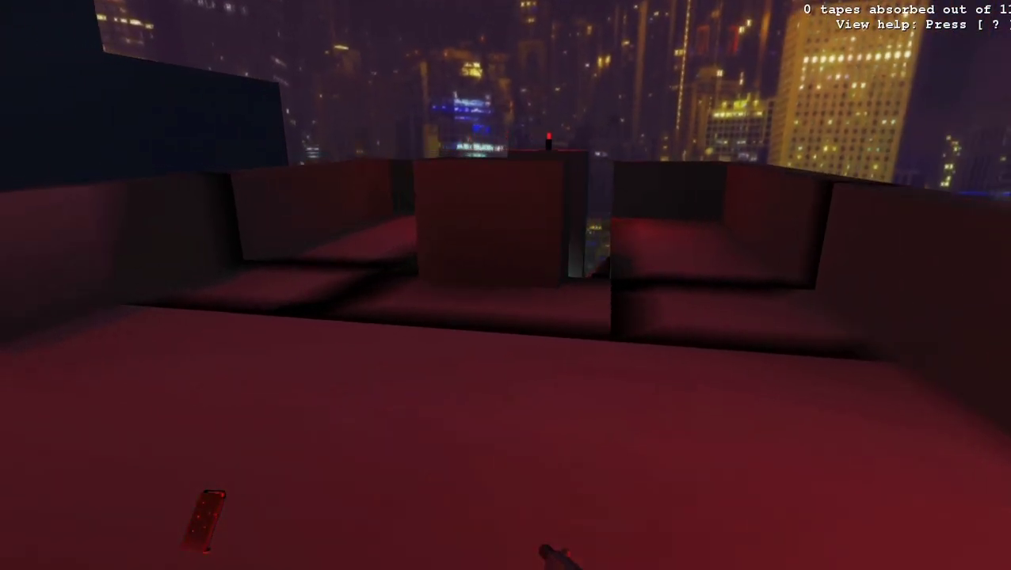
{"action": "key", "text": "w"}
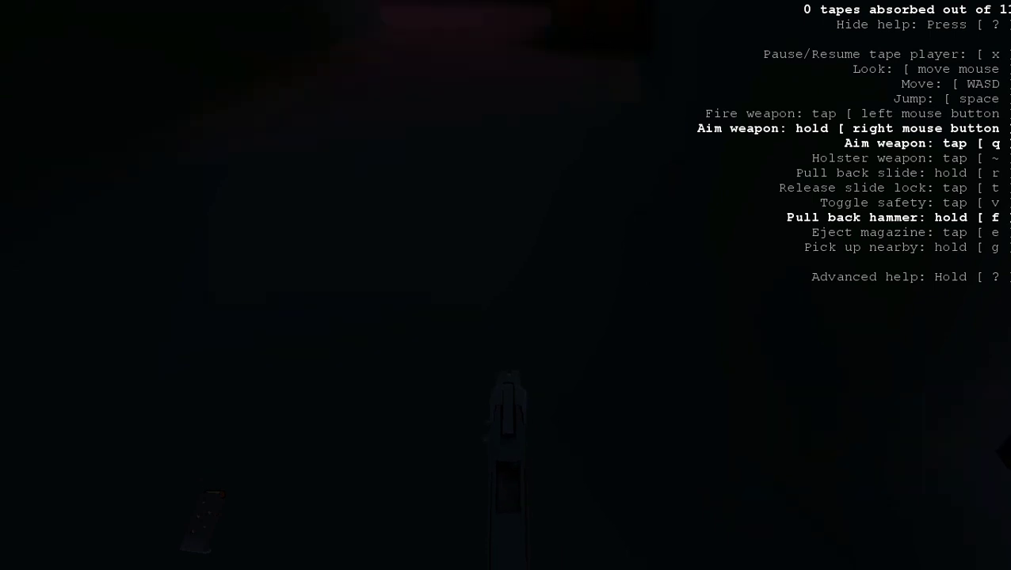
Holster the pistol, then draw it again while turning toward the rooftop building
{"action": "key", "text": "grave"}
{"action": "key", "text": "grave"}
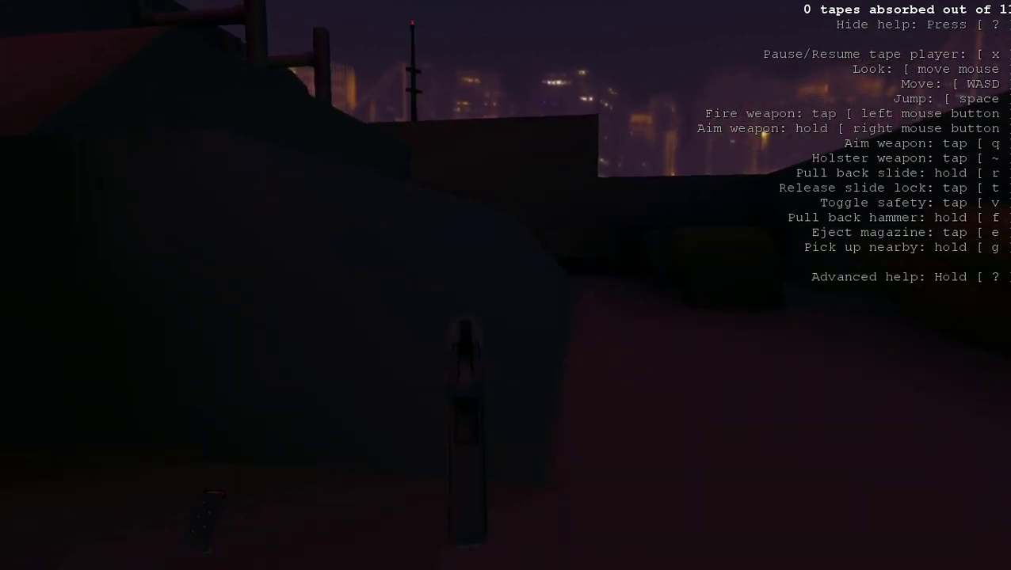
{"action": "key", "text": "grave"}
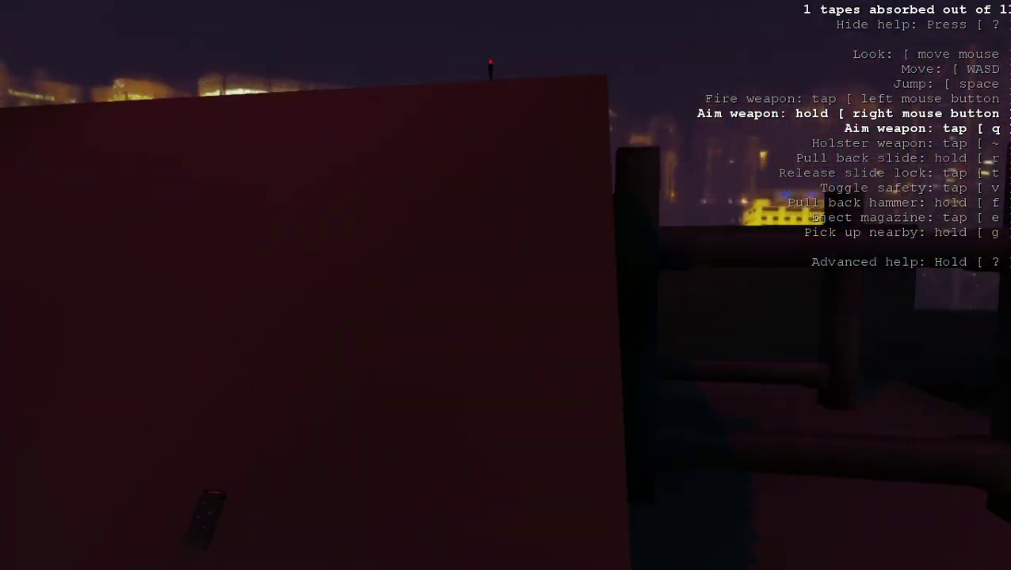
Look down with the pistol, then head down the stairwell toward the lower floor
{"action": "key", "text": "grave"}
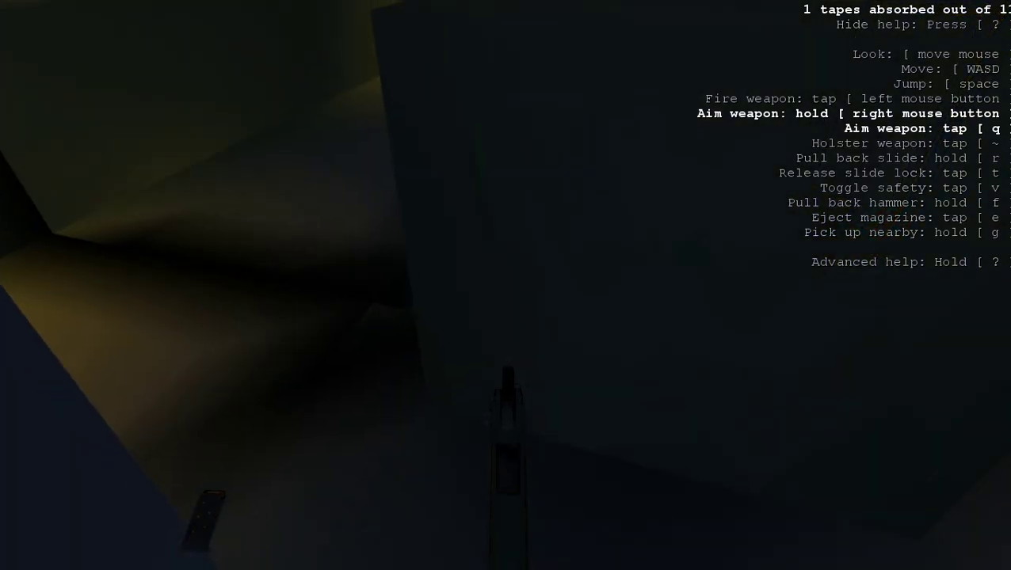
{"action": "key", "text": "grave"}
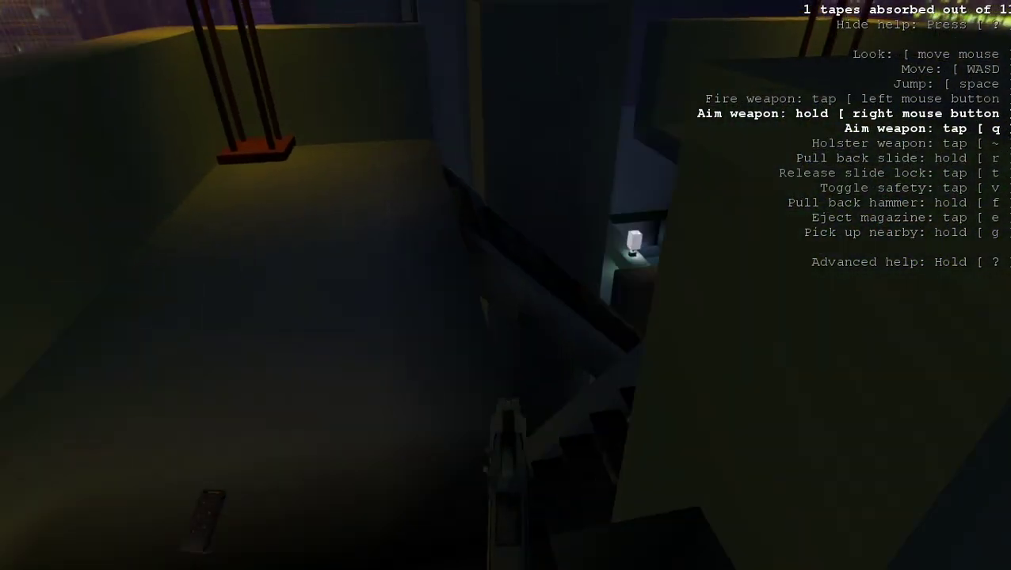
{"action": "key", "text": "w"}
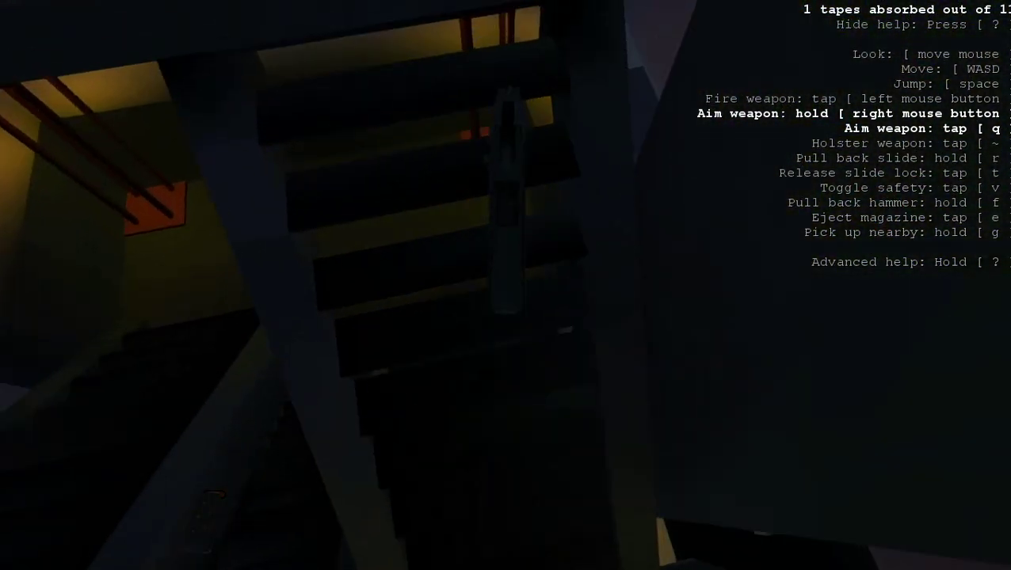
{"action": "key", "text": "w"}
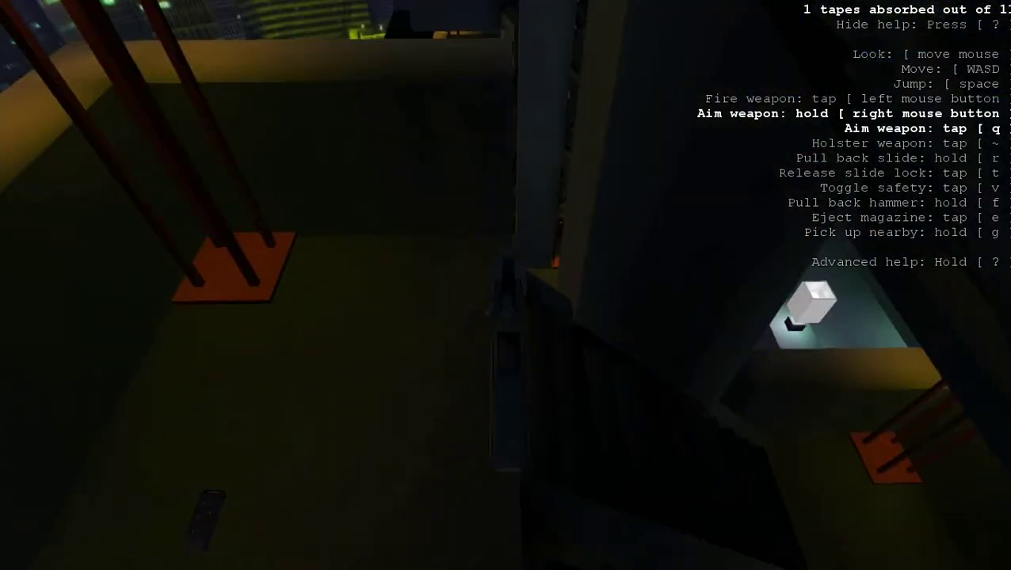
{"action": "key", "text": "w"}
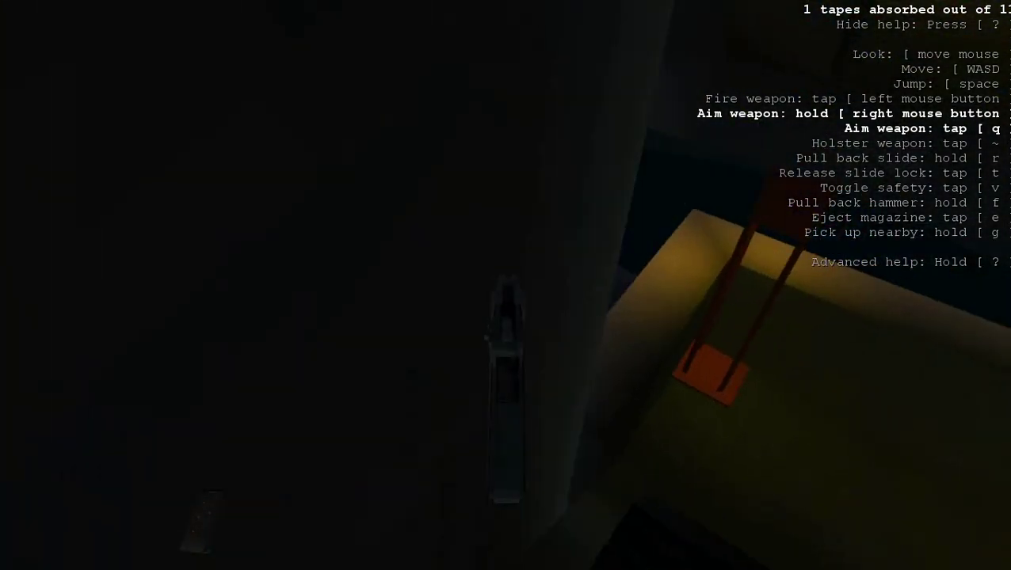
{"action": "key", "text": "w"}
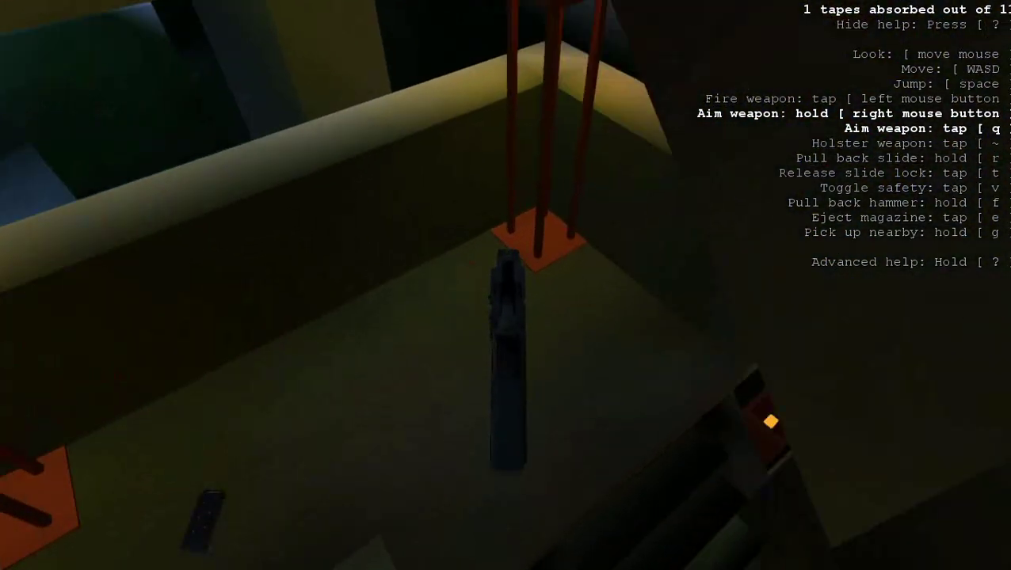
Step off the stairs into the dim lobby and look up at the tall red stand
{"action": "key", "text": "w"}
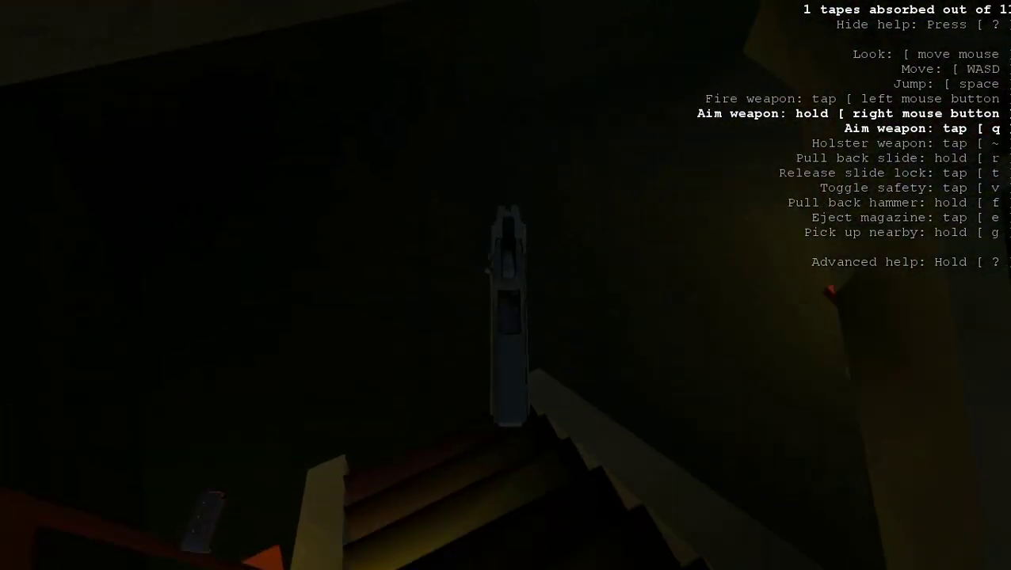
{"action": "key", "text": "w"}
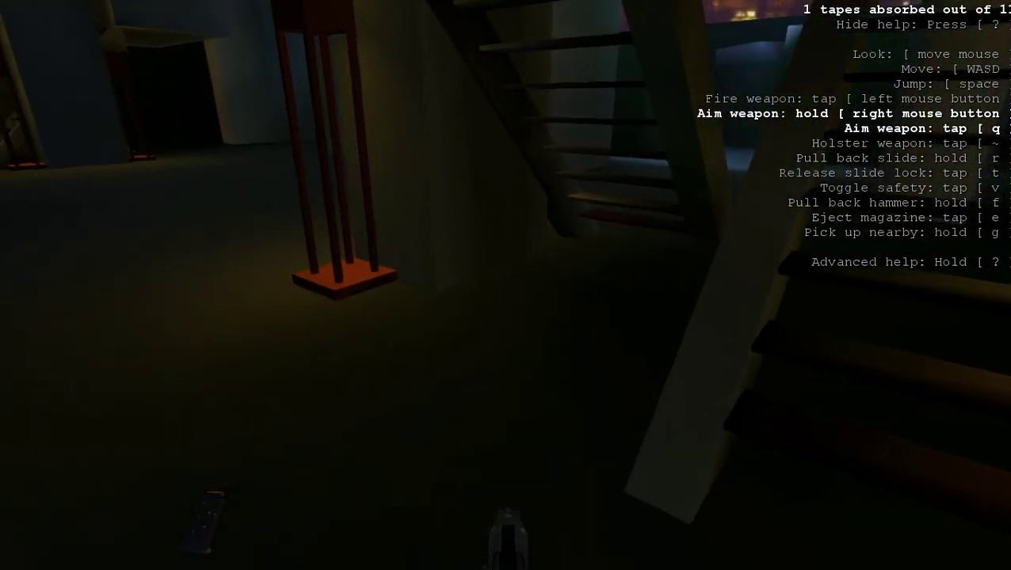
{"action": "key", "text": "w"}
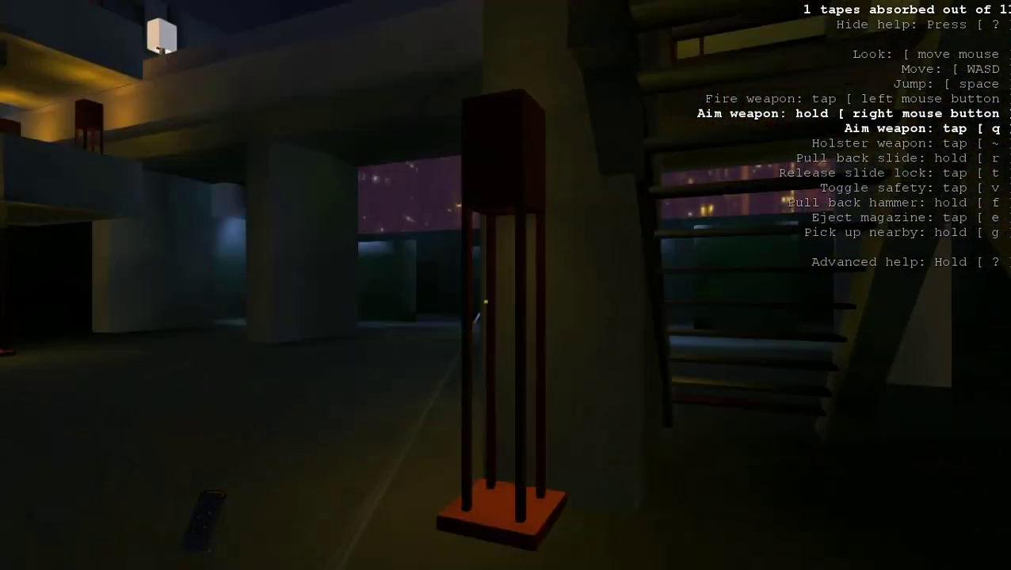
{"action": "key", "text": "w"}
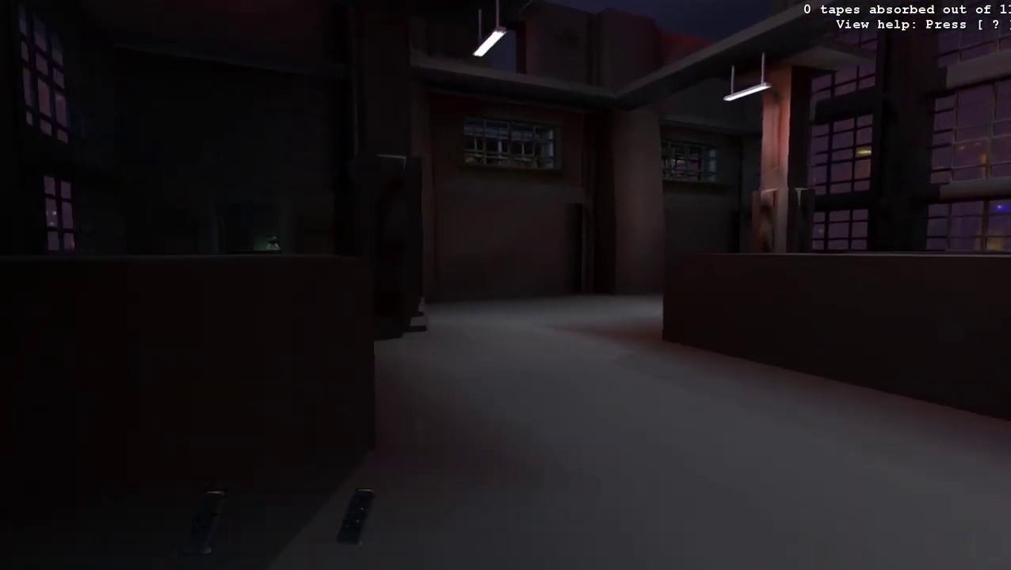
Walk past the warehouse staircase, draw the pistol, and take out then stow a magazine
{"action": "key", "text": "w"}
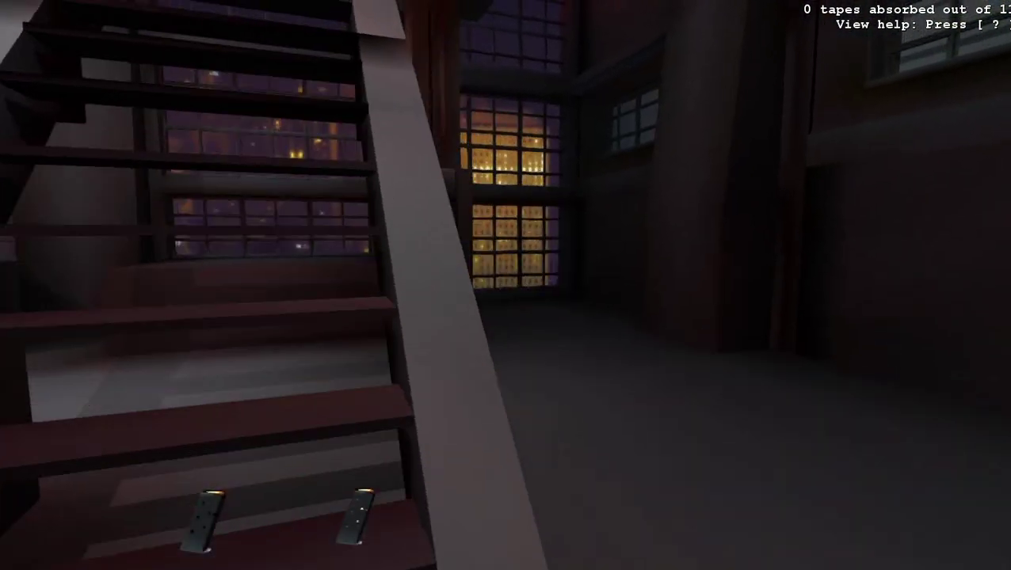
{"action": "key", "text": "w"}
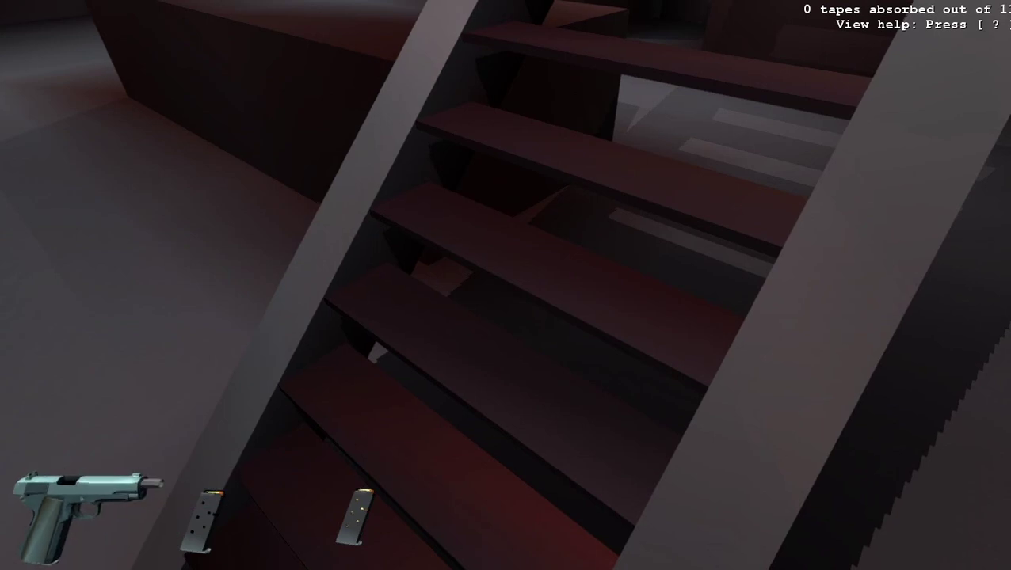
{"action": "key", "text": "1"}
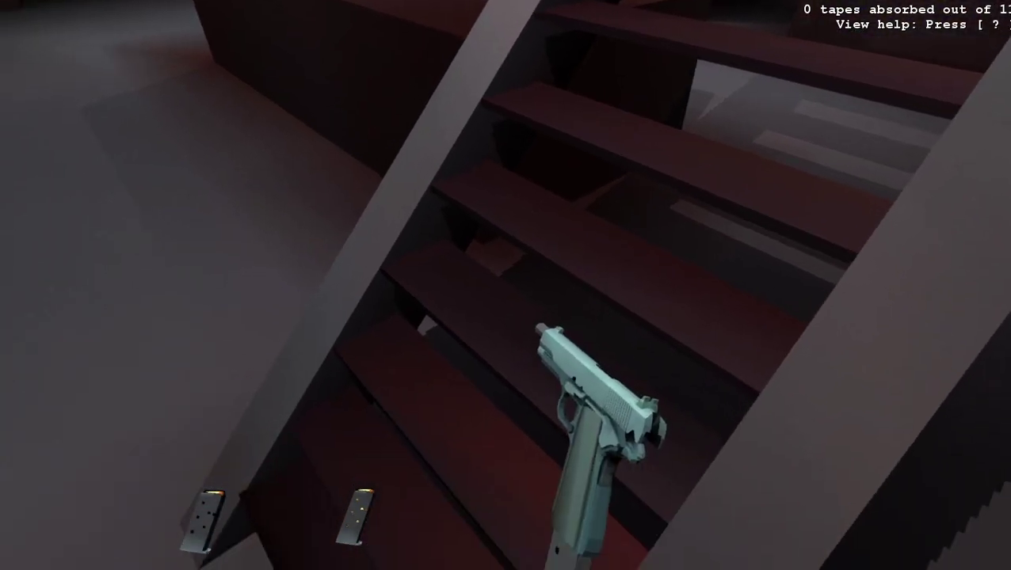
{"action": "key", "text": "z"}
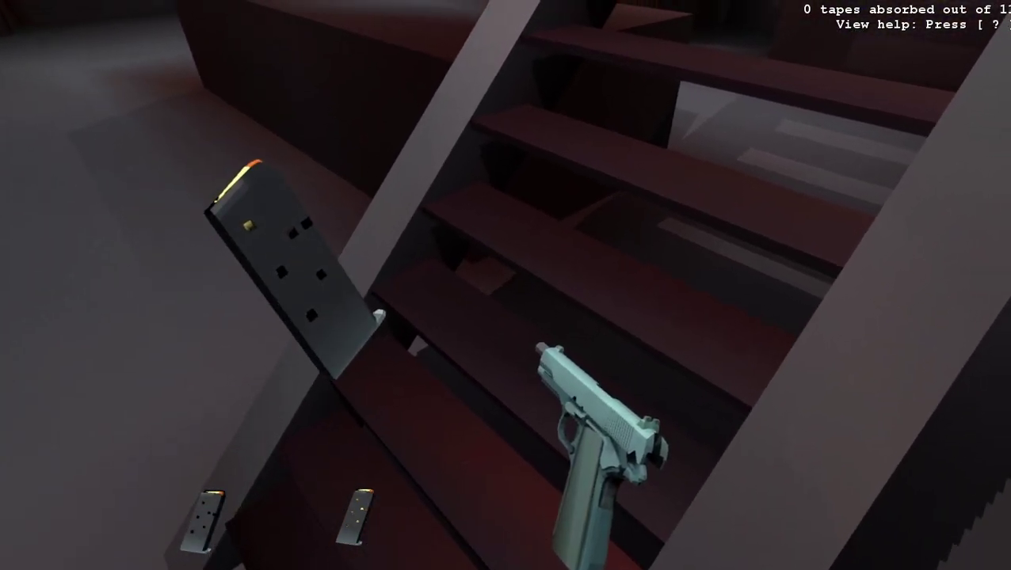
{"action": "key", "text": "1"}
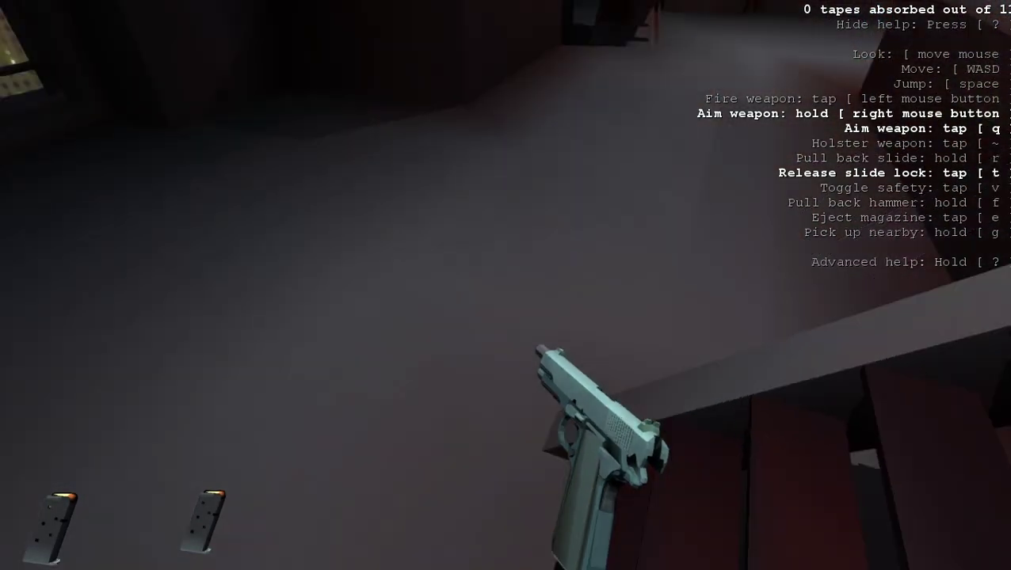
Climb the staircase to the upper floor and walk along the red railing
{"action": "key", "text": "t"}
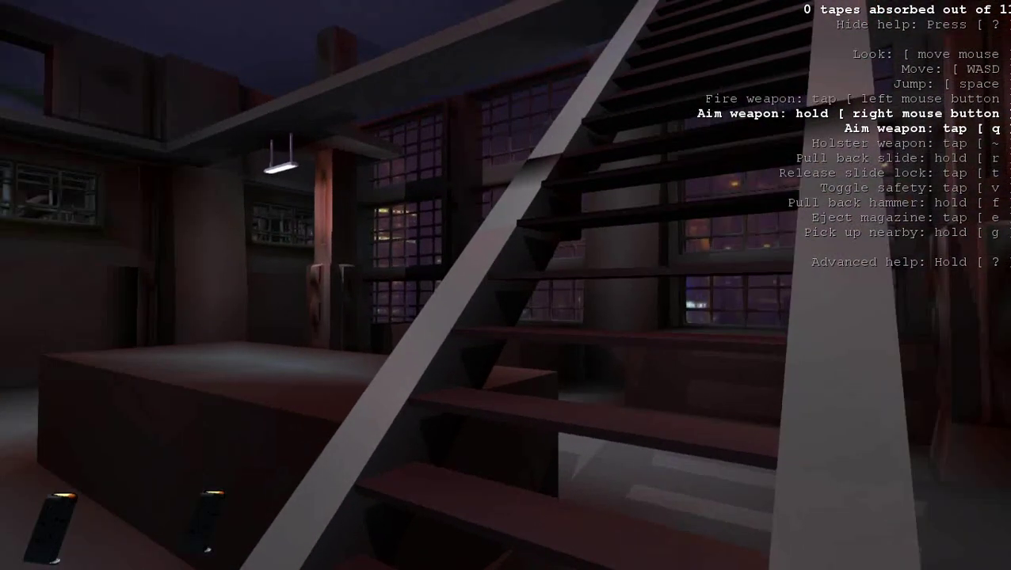
{"action": "key", "text": "w"}
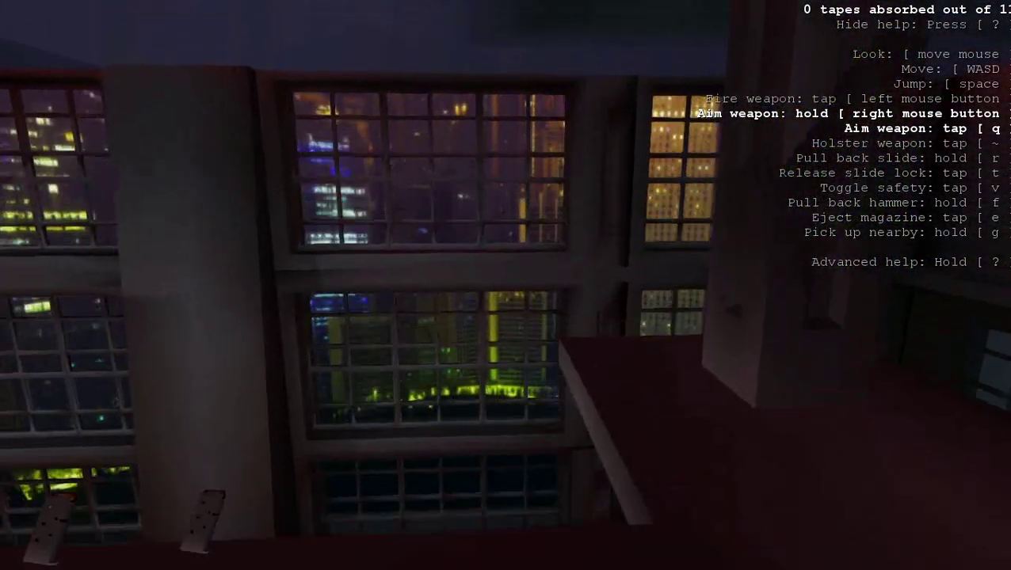
{"action": "key", "text": "d"}
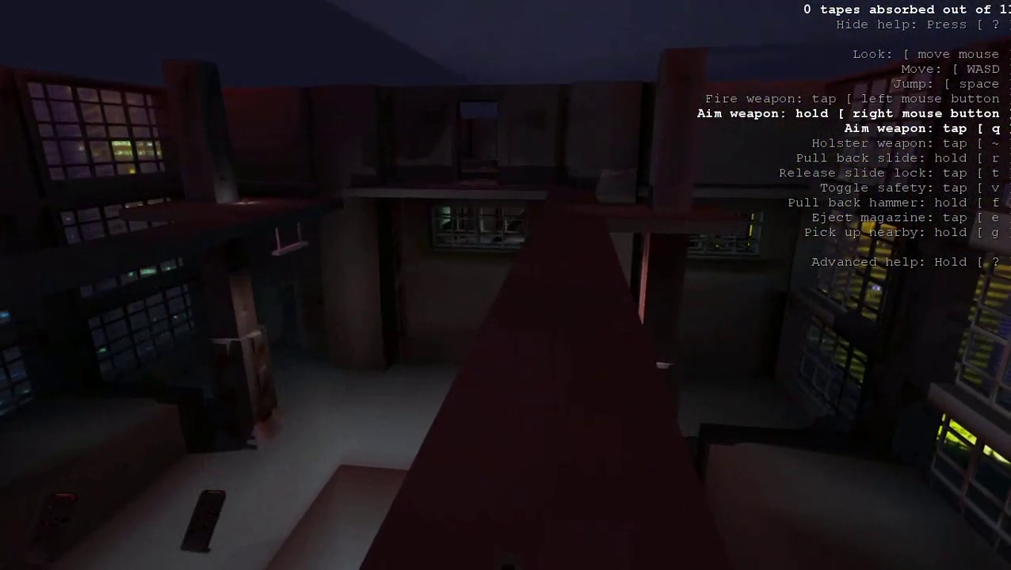
{"action": "key", "text": "w"}
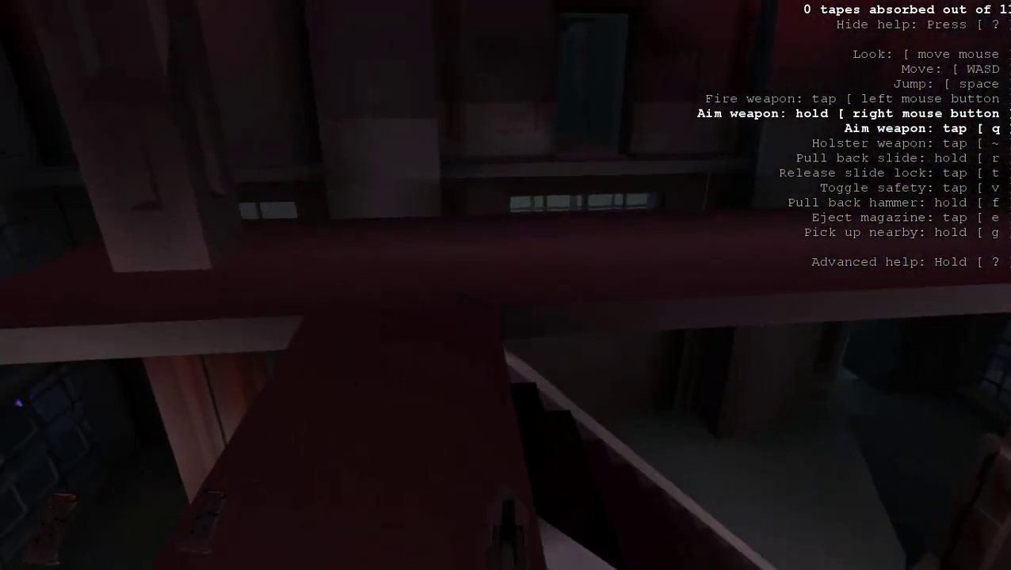
{"action": "key", "text": "w"}
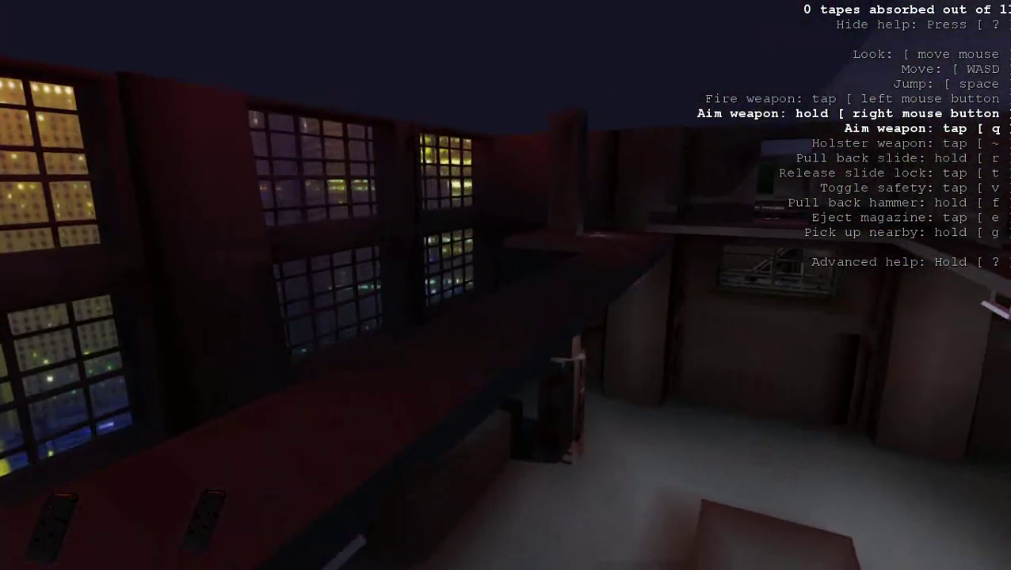
{"action": "key", "text": "w"}
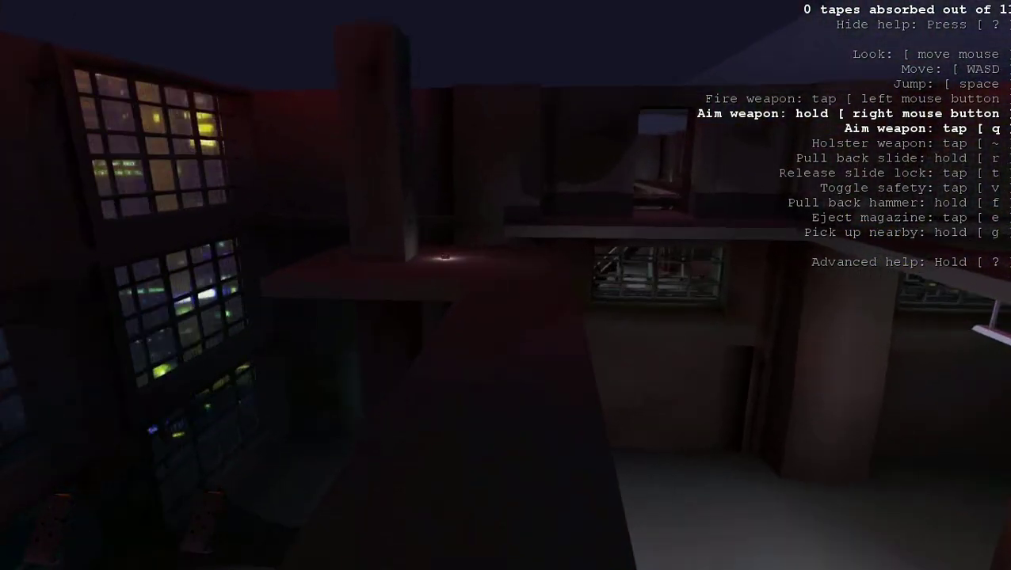
Walk the red ledge toward the lit windows above the atrium, with a magazine in hand
{"action": "key", "text": "w"}
{"action": "key", "text": "g"}
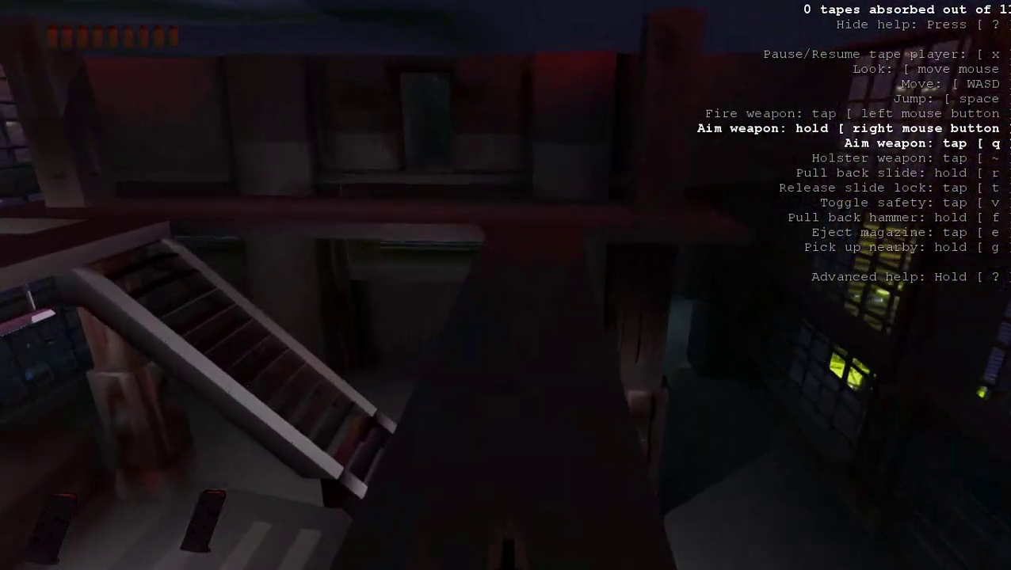
{"action": "key", "text": "w"}
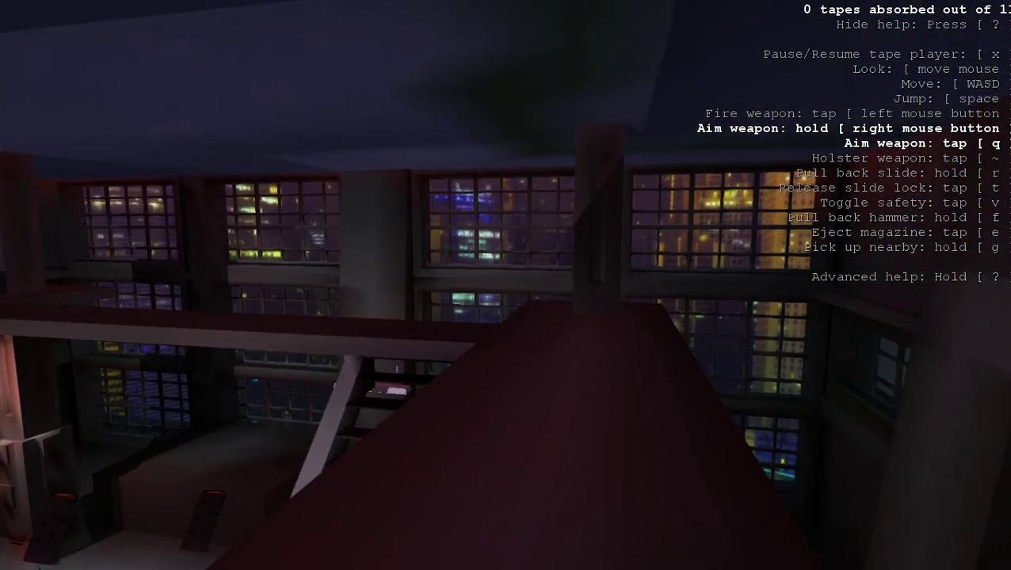
{"action": "key", "text": "w"}
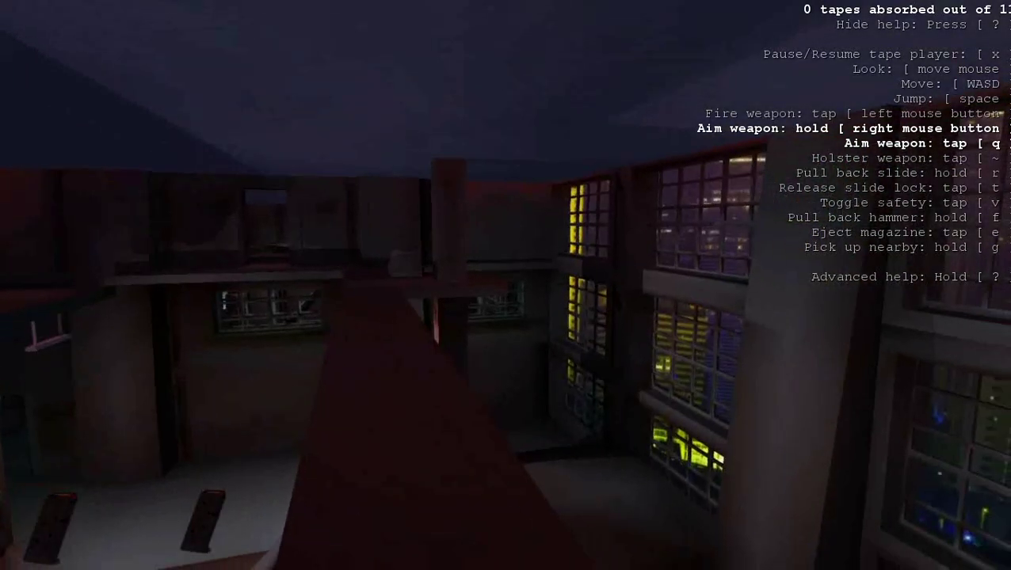
{"action": "key", "text": "s"}
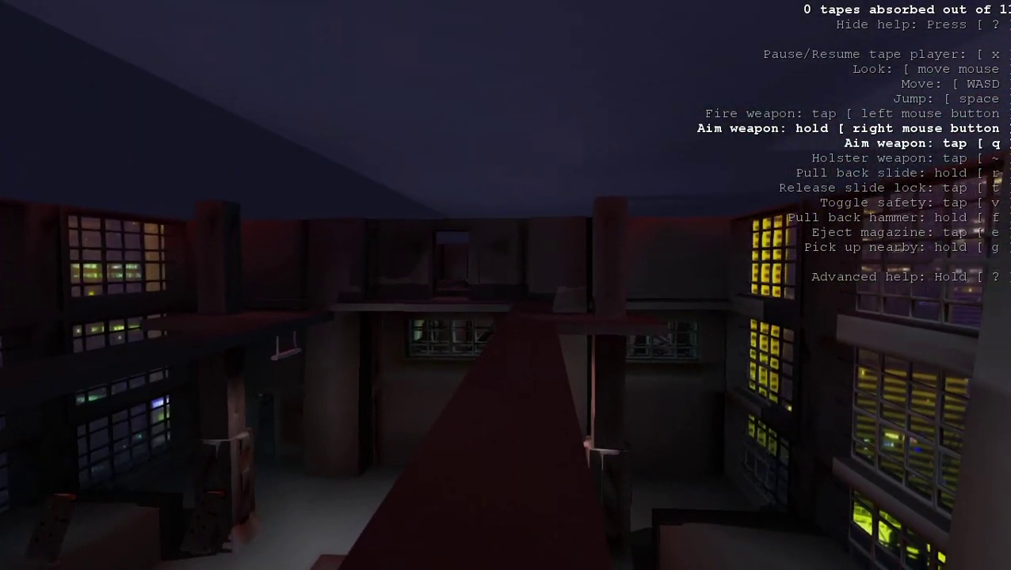
{"action": "key", "text": "w"}
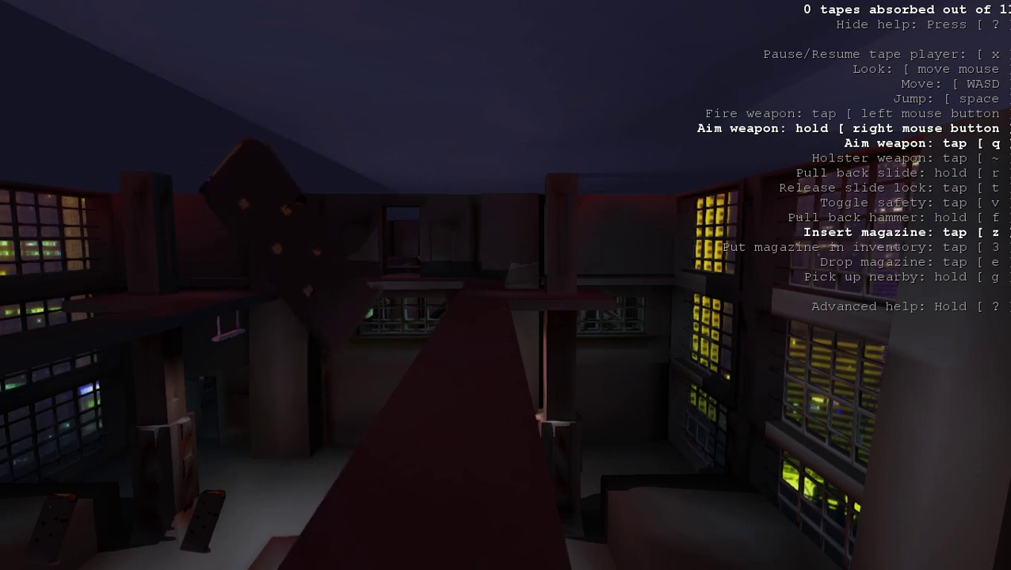
Holster and redraw the pistol, then walk along the walkway toward the building
{"action": "key", "text": "grave"}
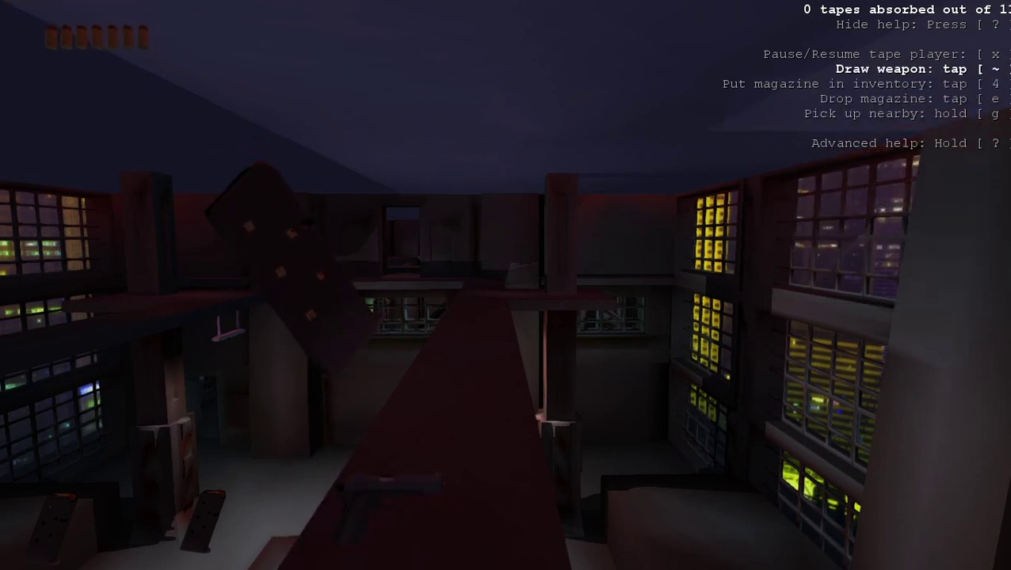
{"action": "key", "text": "grave"}
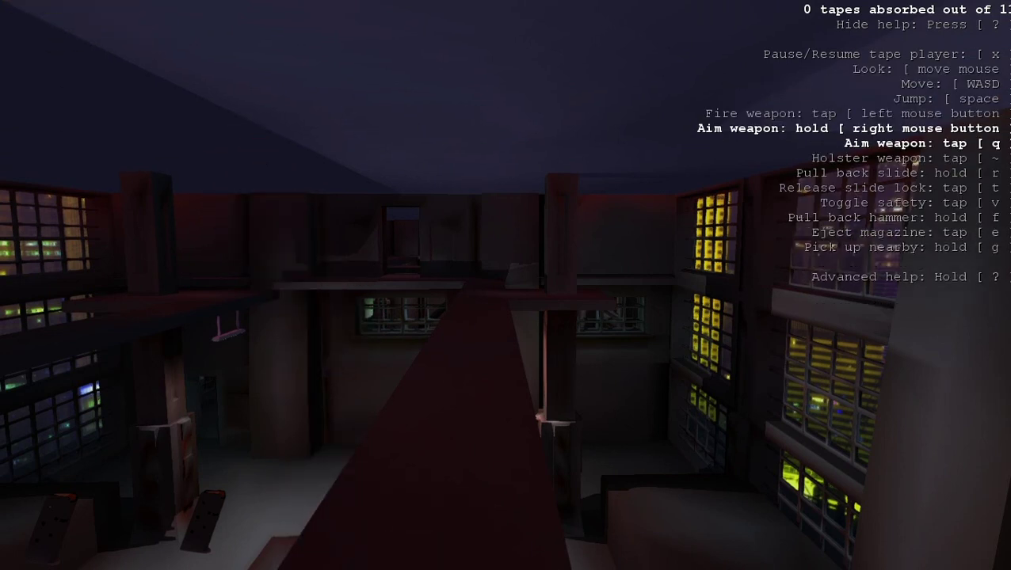
{"action": "key", "text": "grave"}
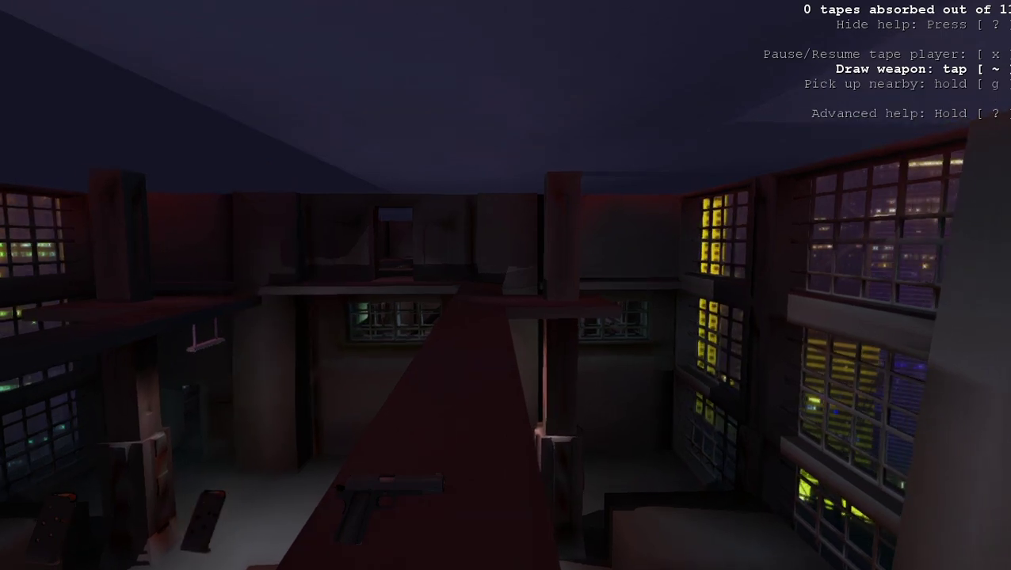
{"action": "key", "text": "grave"}
{"action": "key", "text": "w"}
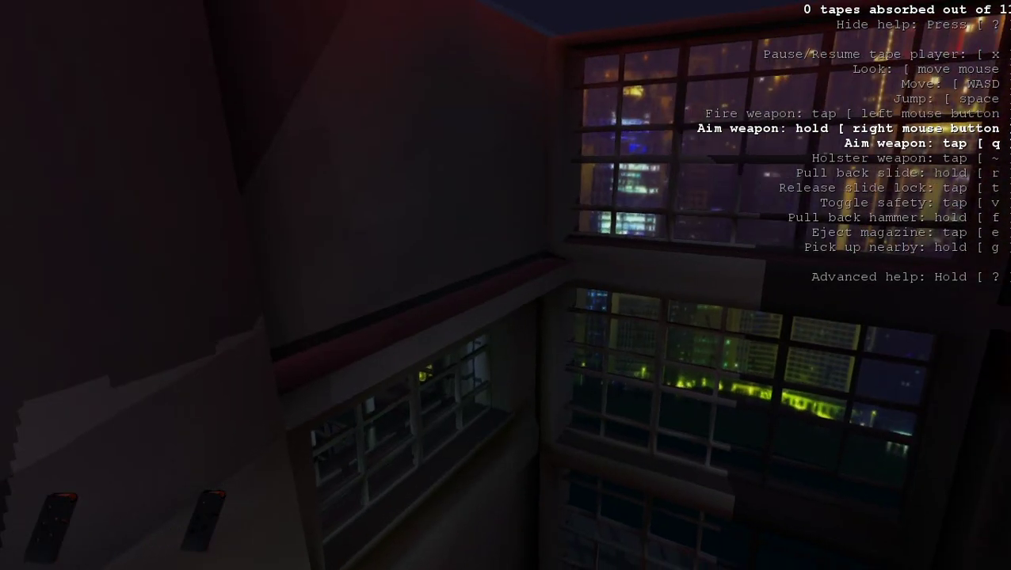
Aim into the atrium, fire at the target, and look back over the atrium
{"action": "key", "text": "q"}
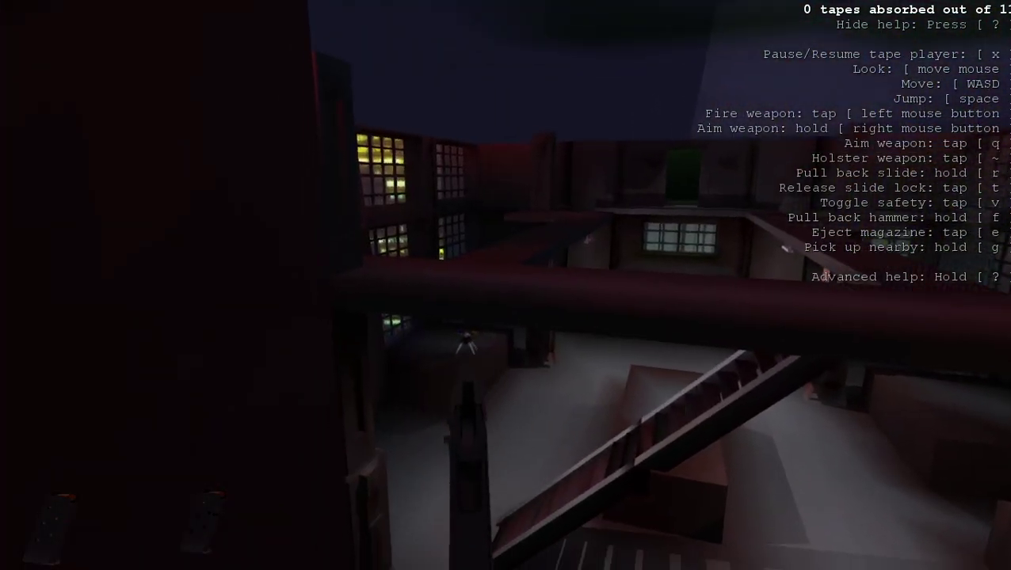
{"action": "left_click", "coordinate": [505, 286]}
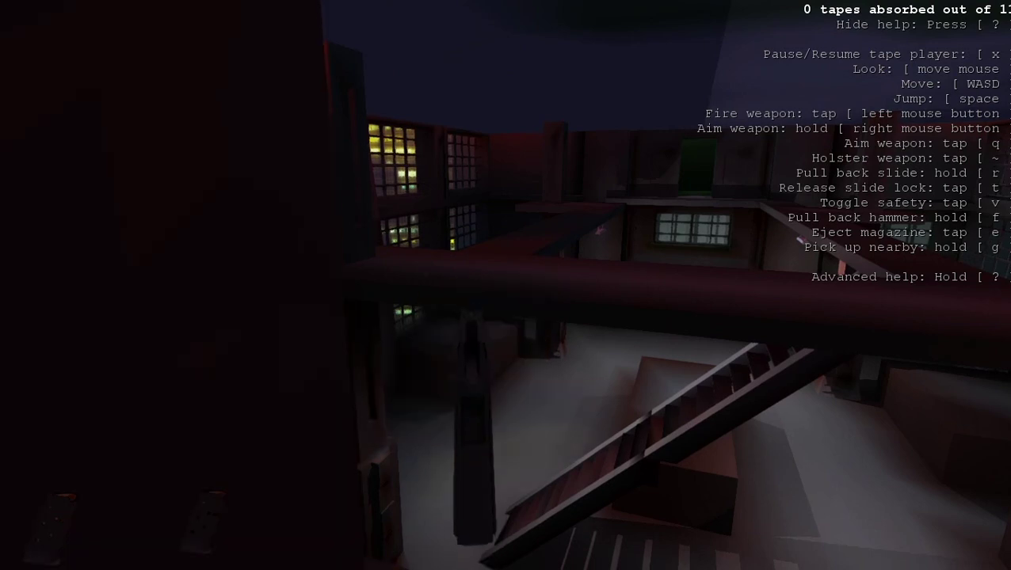
{"action": "key", "text": "q"}
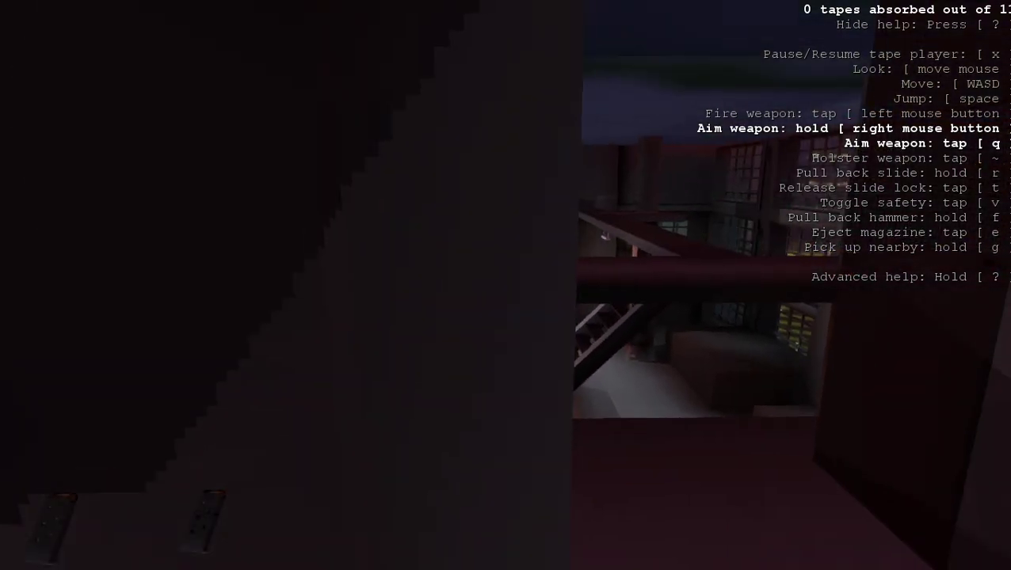
{"action": "key", "text": "q"}
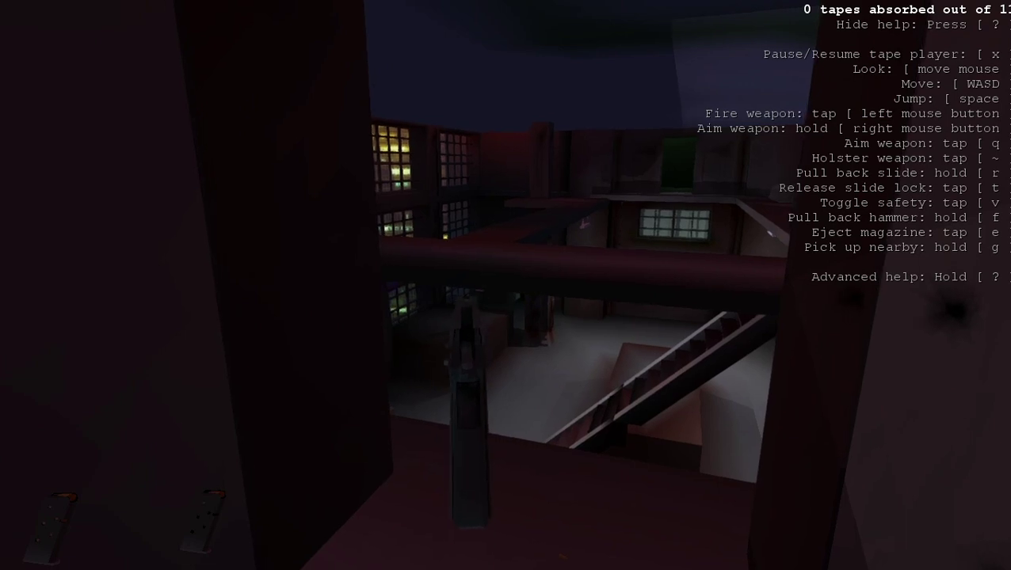
Lower the pistol and walk to the railing to absorb the tape
{"action": "key", "text": "grave"}
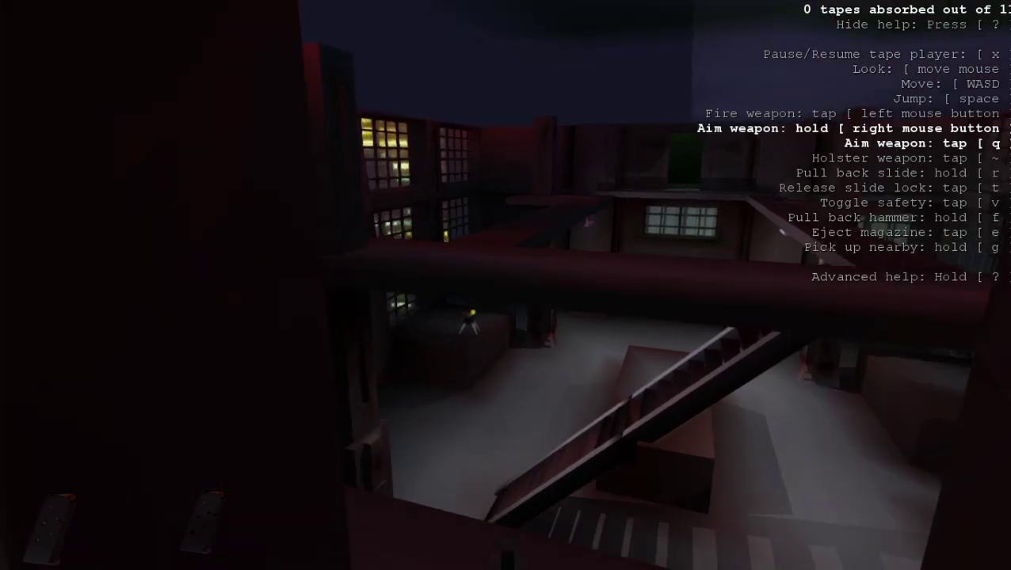
{"action": "key", "text": "w"}
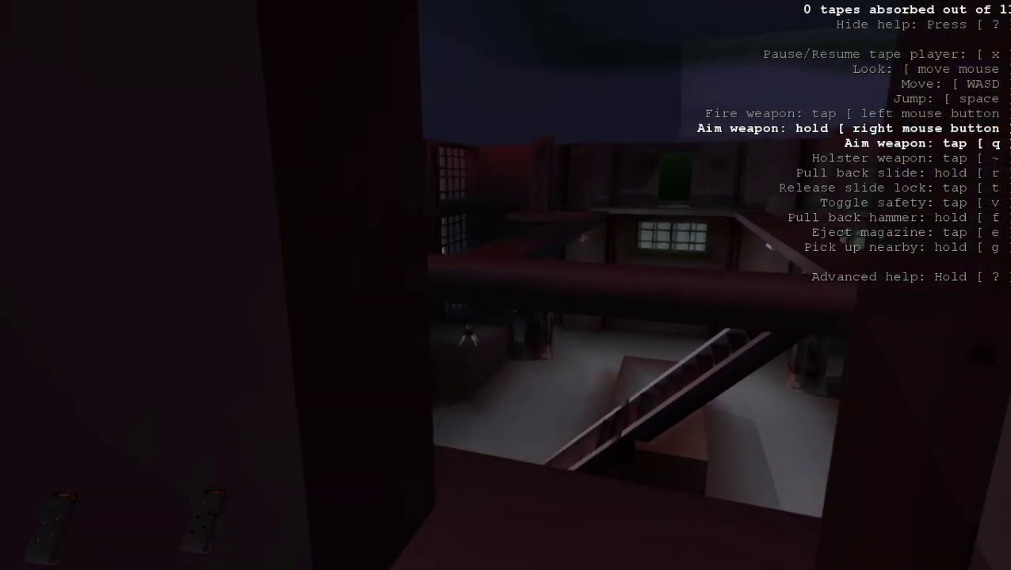
{"action": "key", "text": "w"}
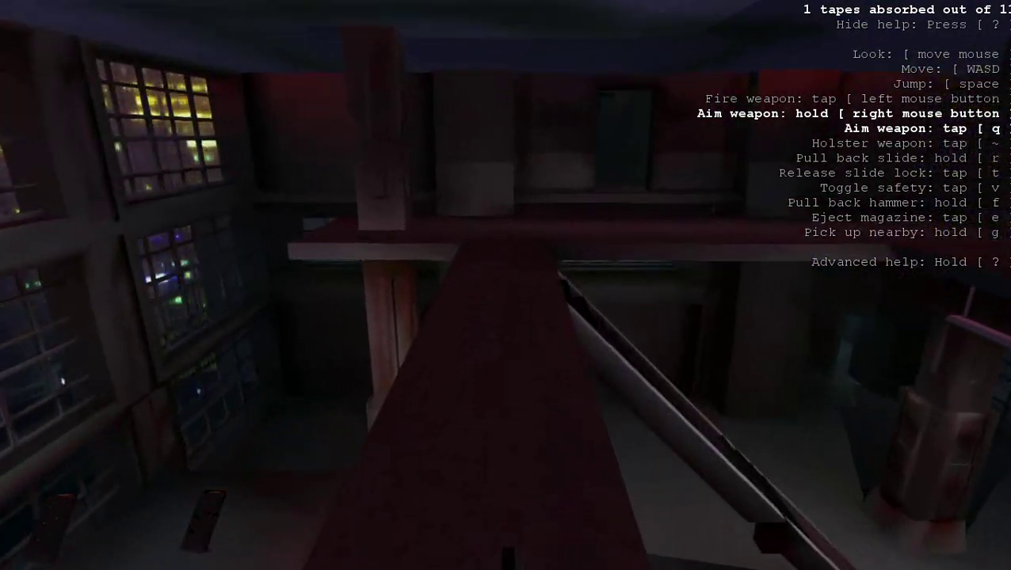
Walk from the dark warehouse past the staircase toward the green-lit corridor
{"action": "key", "text": "grave"}
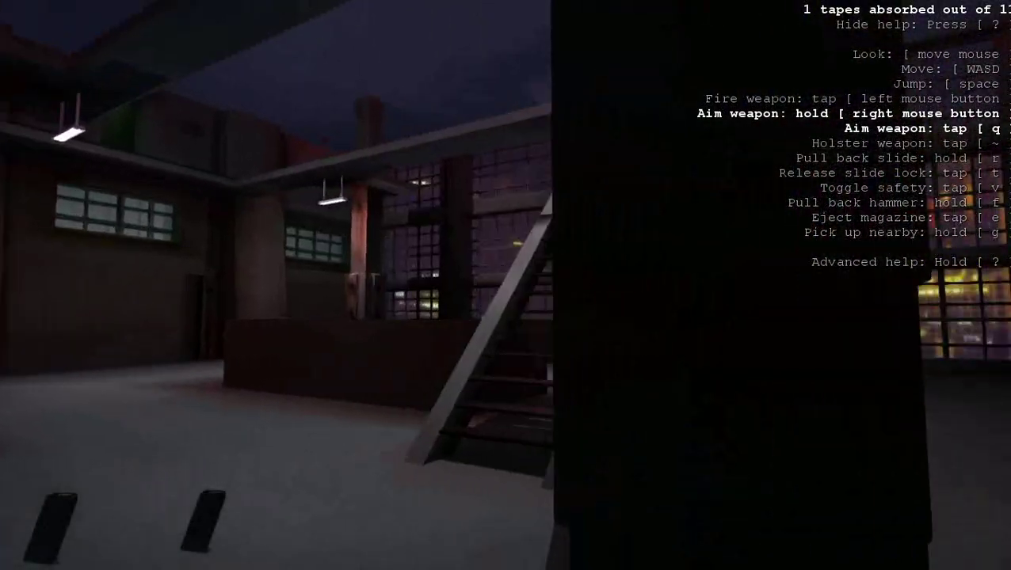
{"action": "key", "text": "w"}
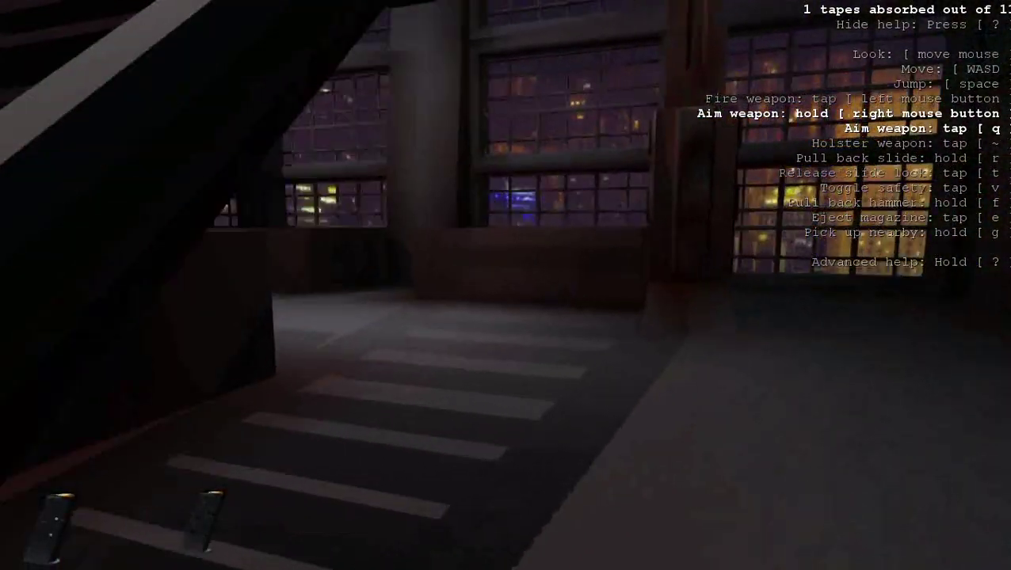
{"action": "key", "text": "w"}
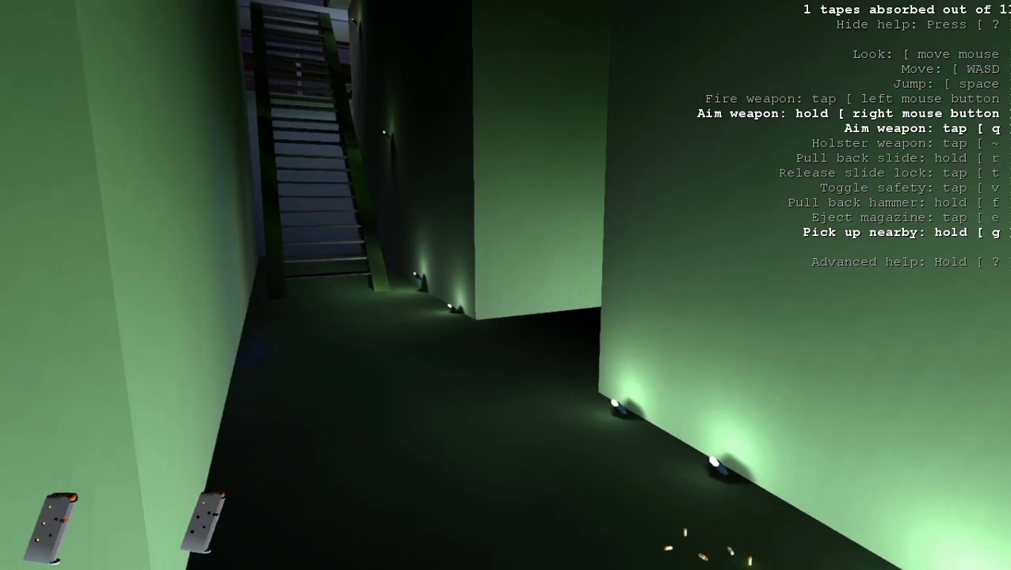
Pick up the loose bullets from the floor and draw the pistol in the green corridor
{"action": "key", "text": "g"}
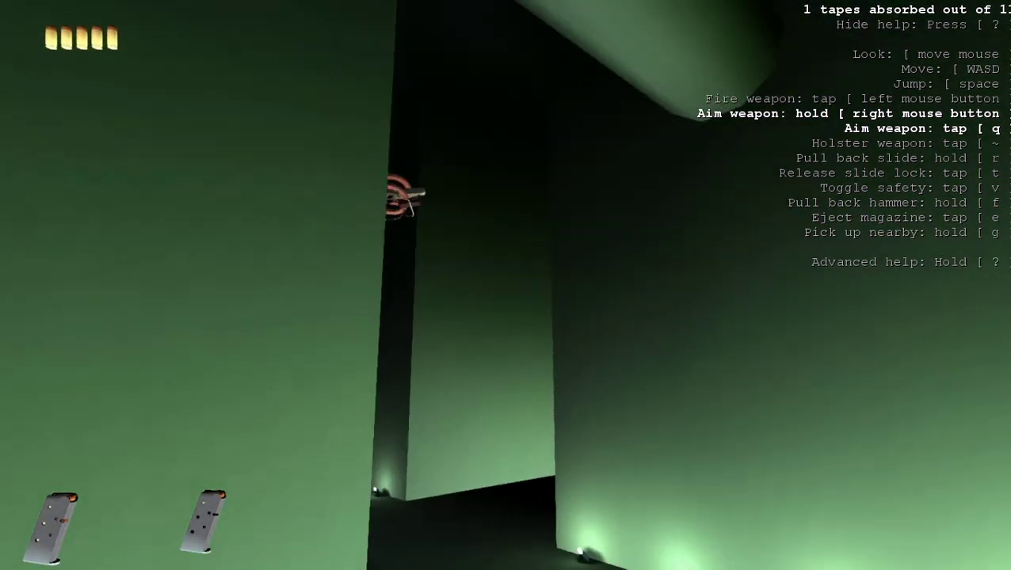
{"action": "key", "text": "q"}
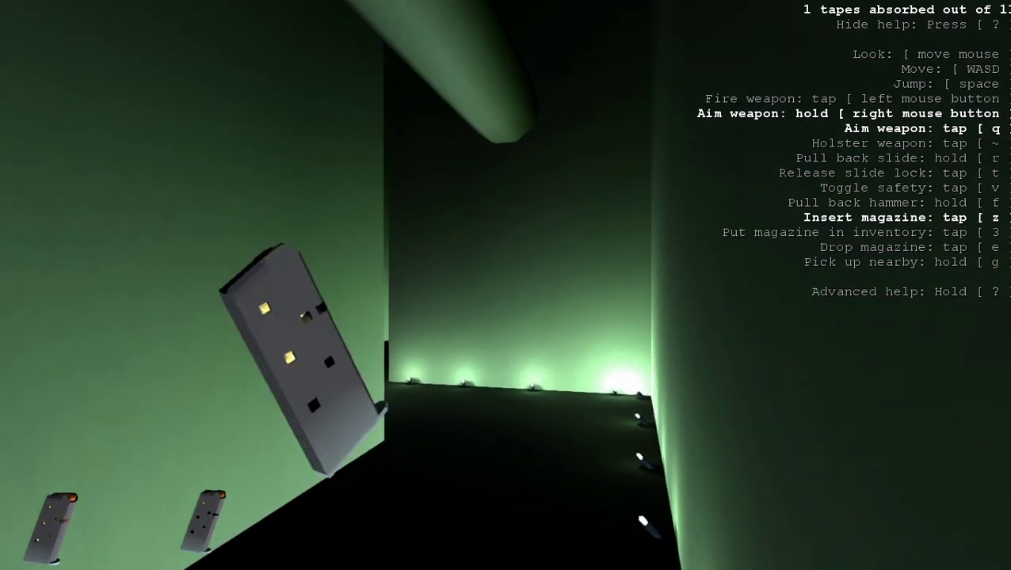
{"action": "key", "text": "s"}
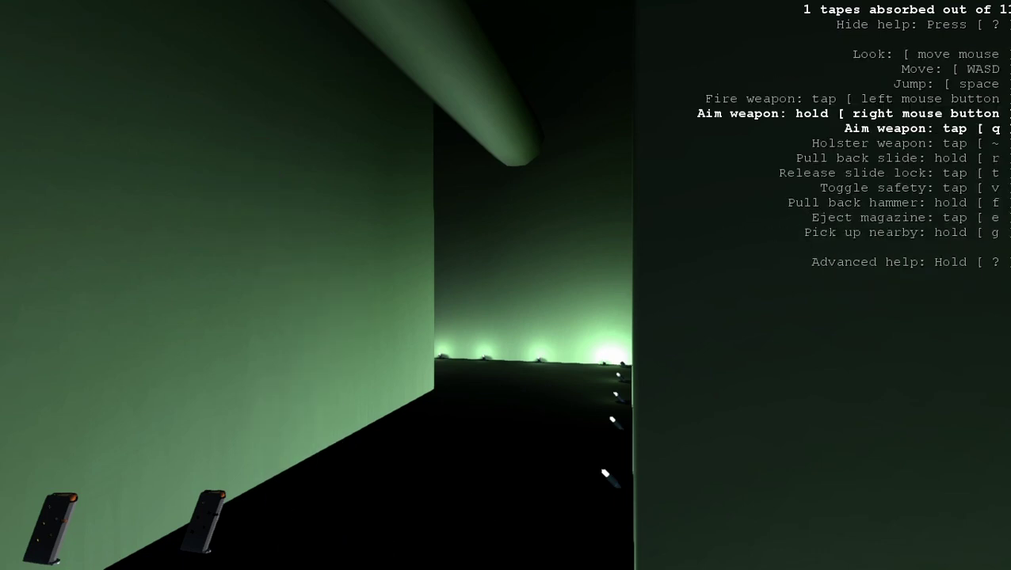
{"action": "key", "text": "w"}
{"action": "key", "text": "grave"}
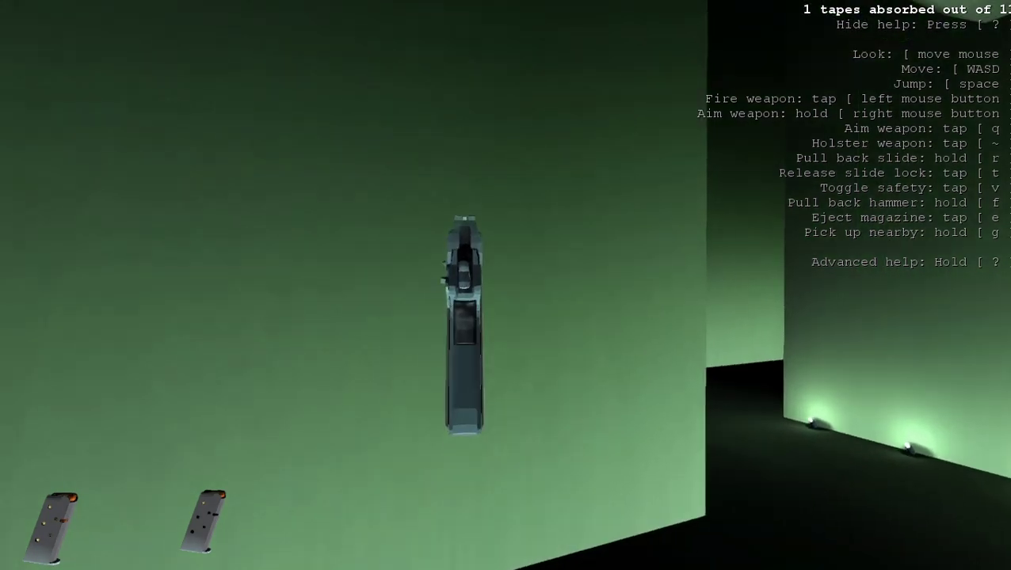
Cock the hammer, advance until the staircase appears, and shoot the turret above it
{"action": "key", "text": "w"}
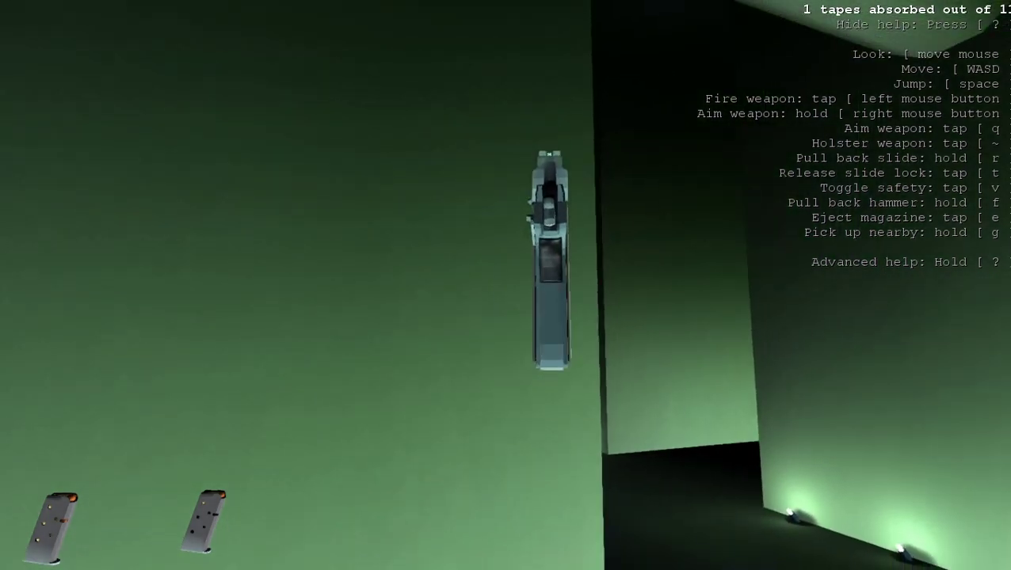
{"action": "key", "text": "w"}
{"action": "key", "text": "f"}
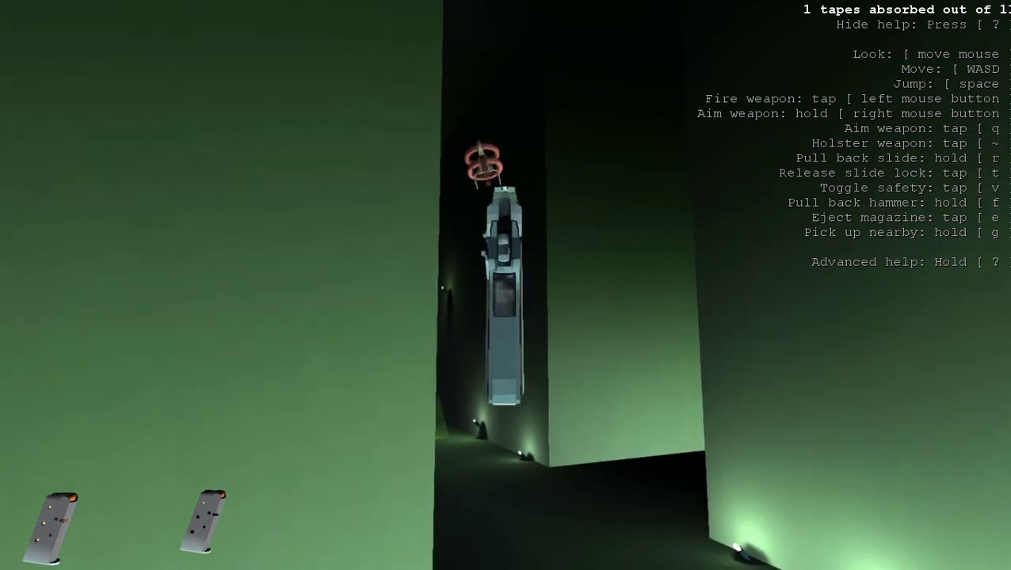
{"action": "key", "text": "w"}
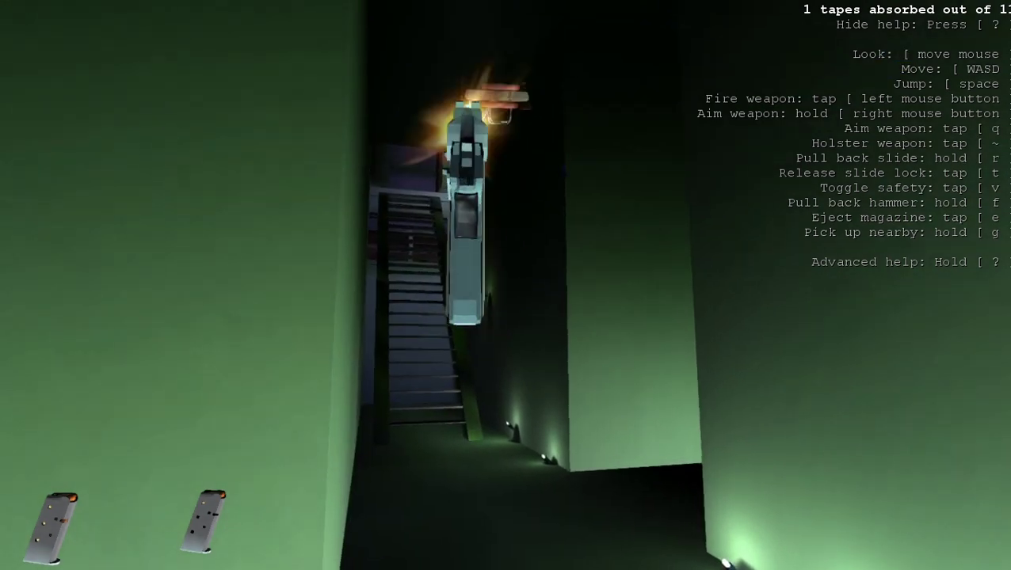
{"action": "key", "text": "w"}
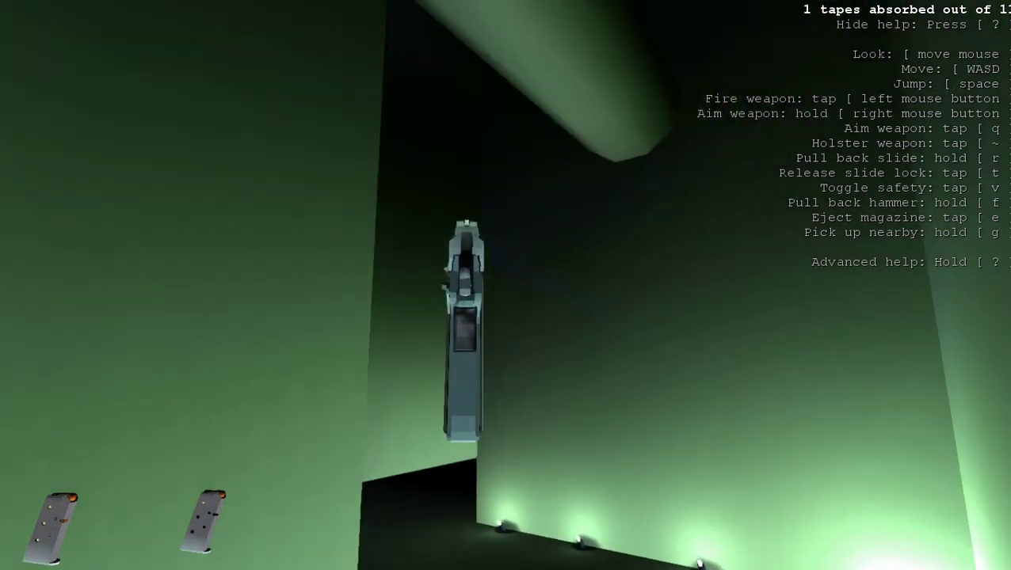
{"action": "key", "text": "w"}
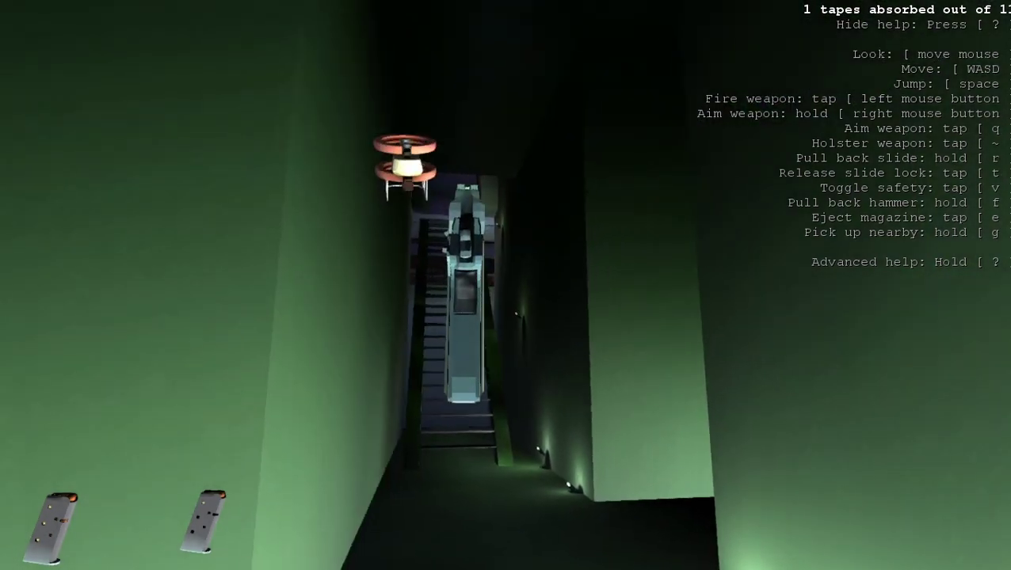
{"action": "left_click", "coordinate": [505, 285]}
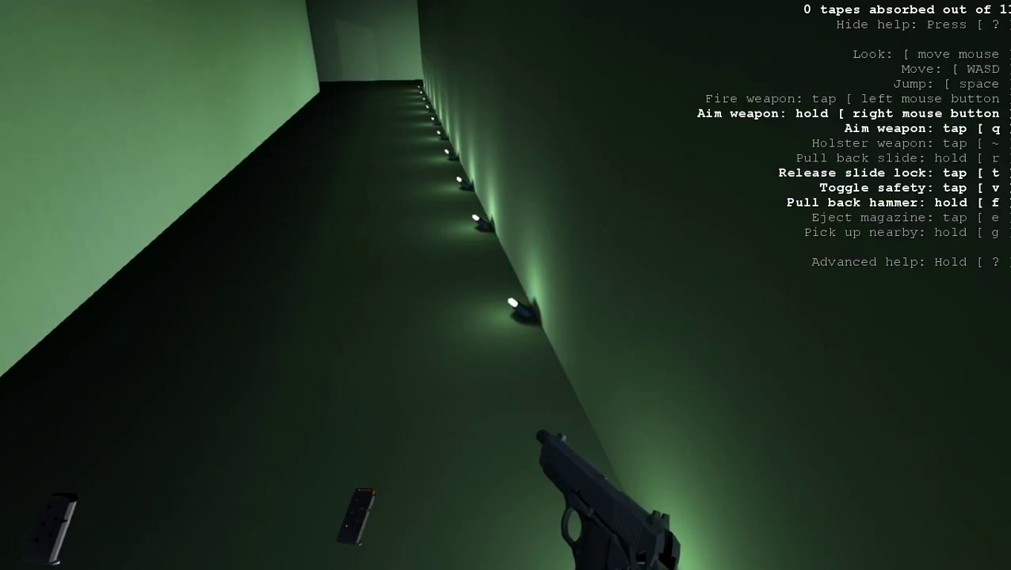
Fire two shots down the corridor, then pick up the nearby bullets
{"action": "key", "text": "t"}
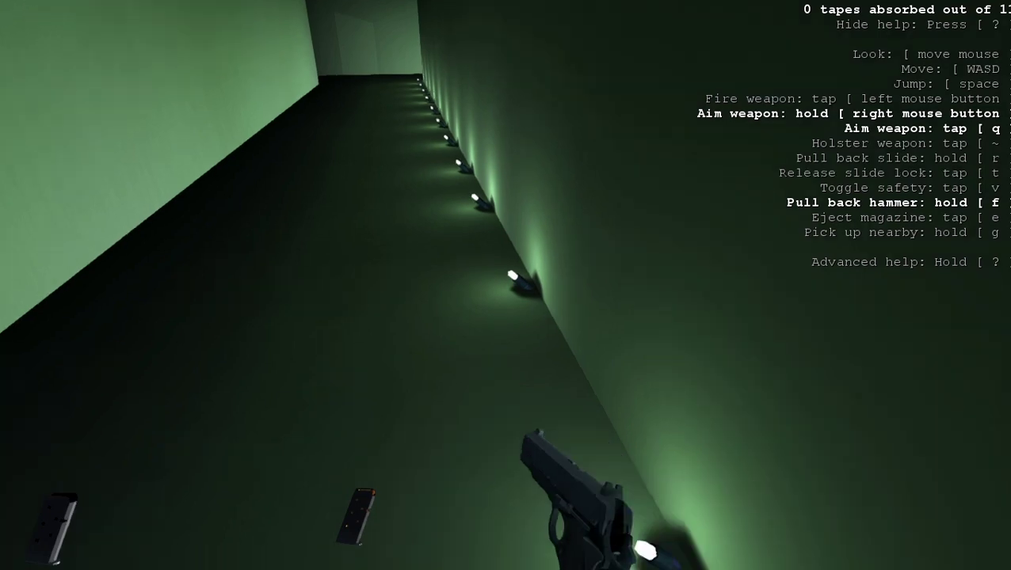
{"action": "key", "text": "q"}
{"action": "left_click", "coordinate": [505, 285]}
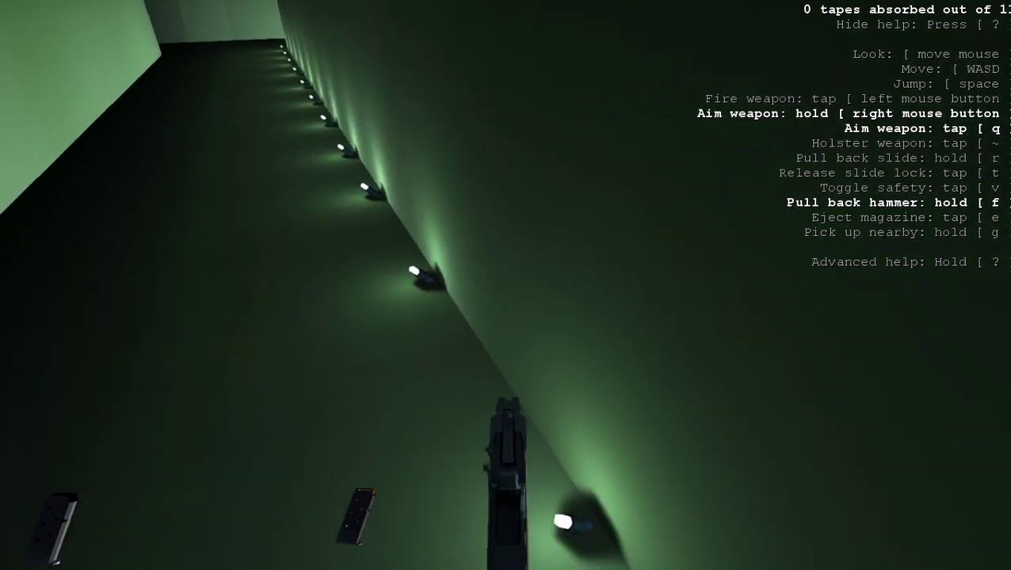
{"action": "left_click", "coordinate": [506, 285]}
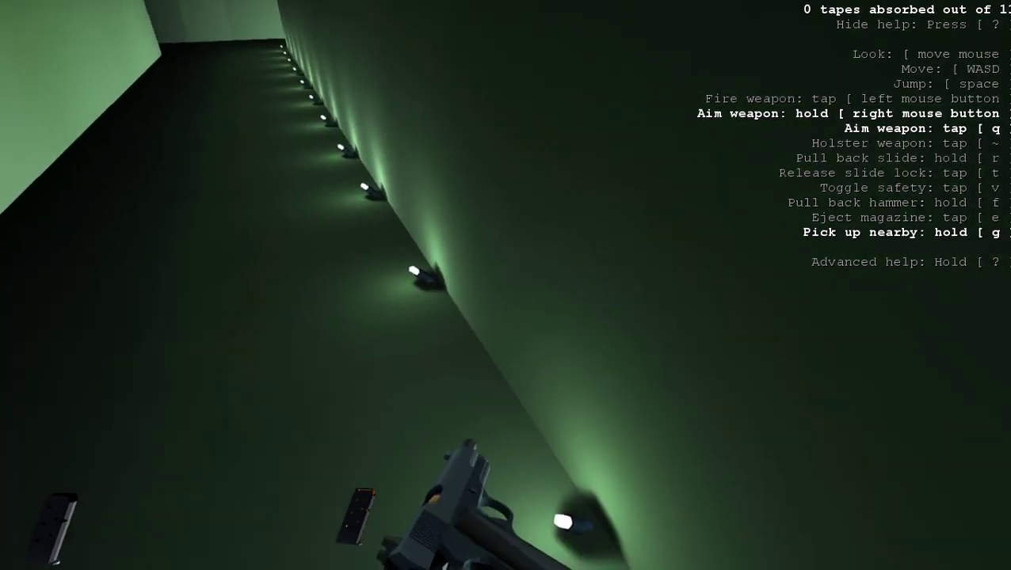
{"action": "key", "text": "g"}
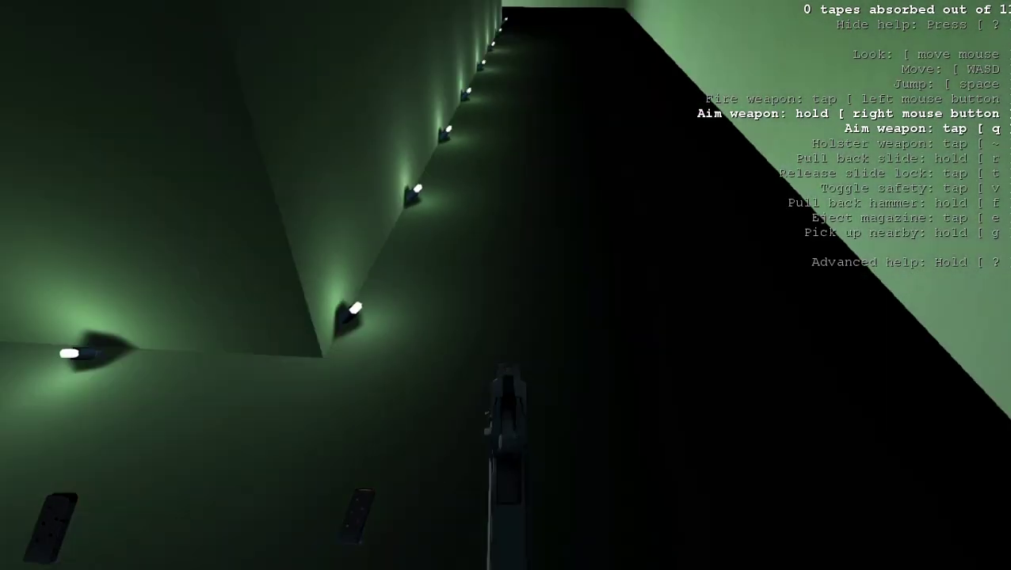
Eject and drop the old magazine, load a new one, and raise the pistol
{"action": "key", "text": "e"}
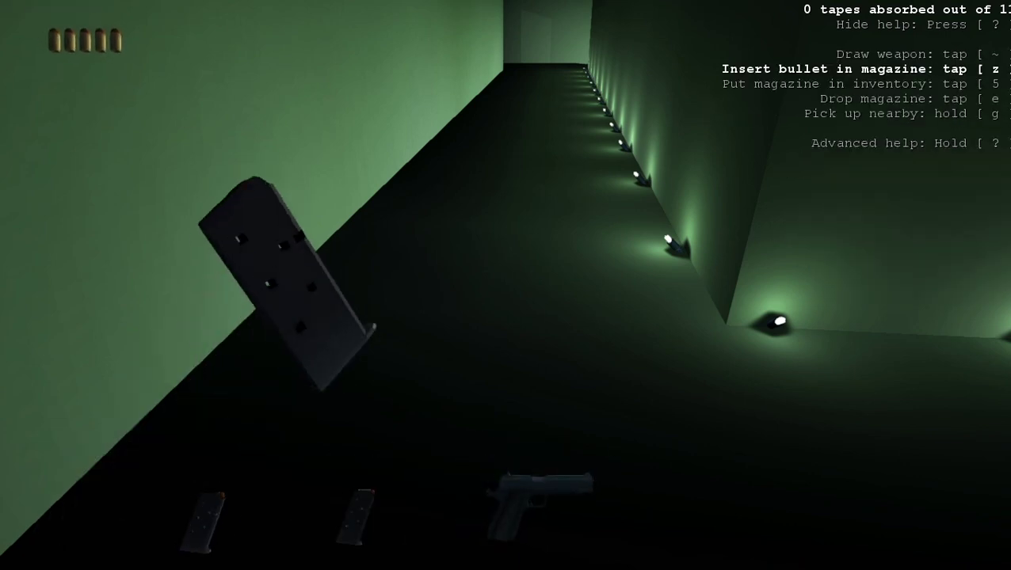
{"action": "key", "text": "e"}
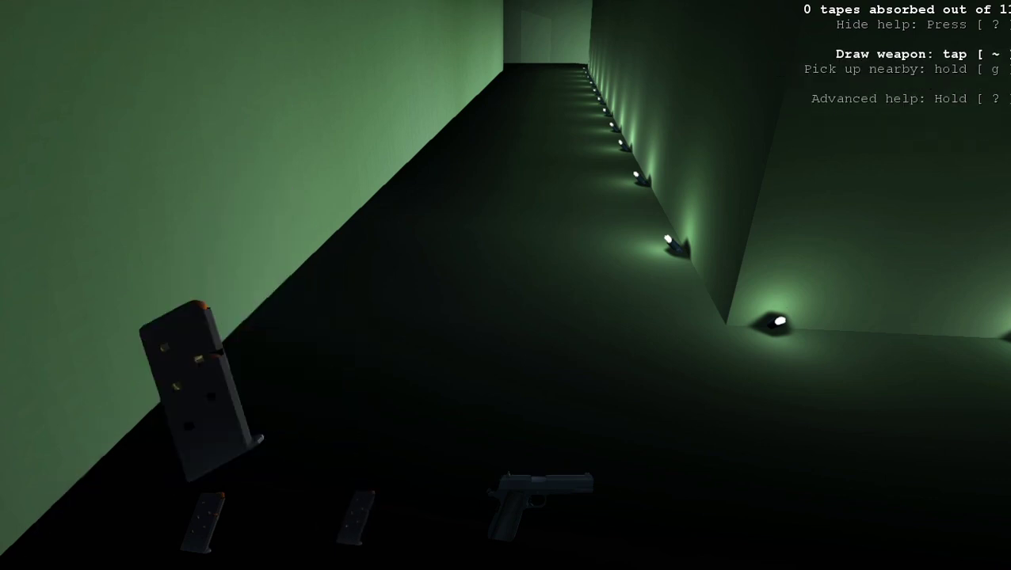
{"action": "key", "text": "g"}
{"action": "key", "text": "z"}
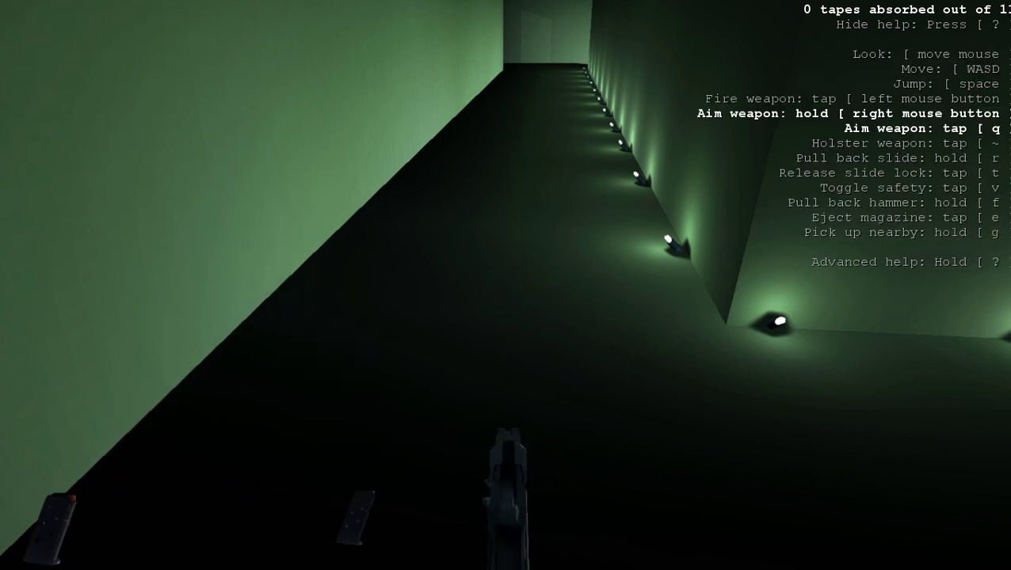
{"action": "key", "text": "q"}
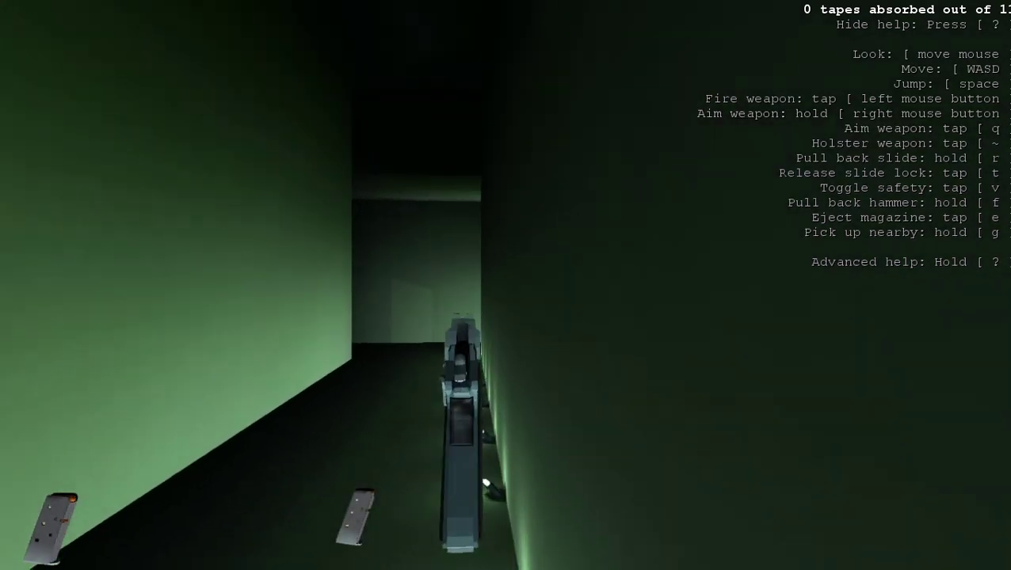
Walk back along the corridor to the stairs and pick up the tape there
{"action": "key", "text": "w"}
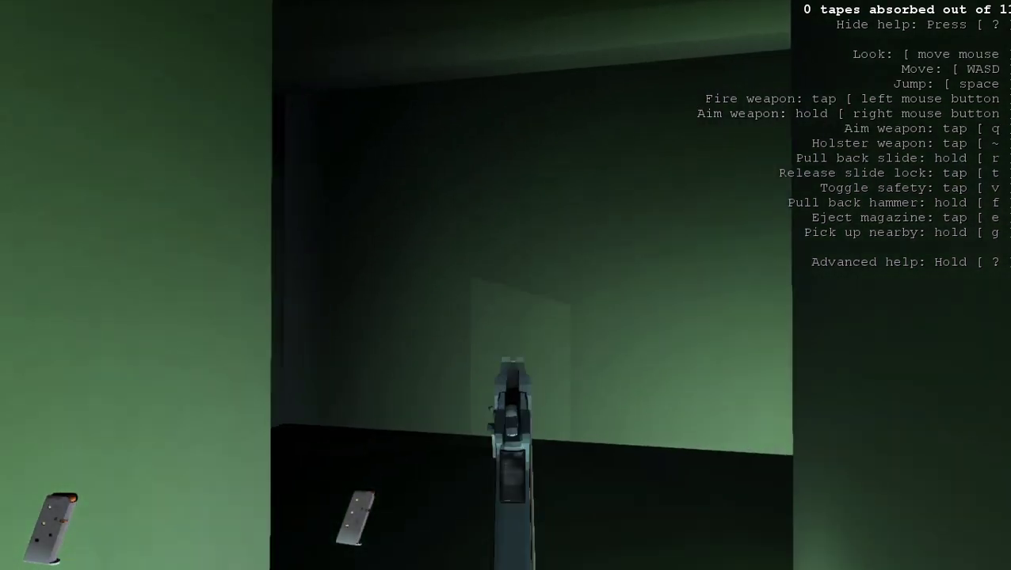
{"action": "key", "text": "q"}
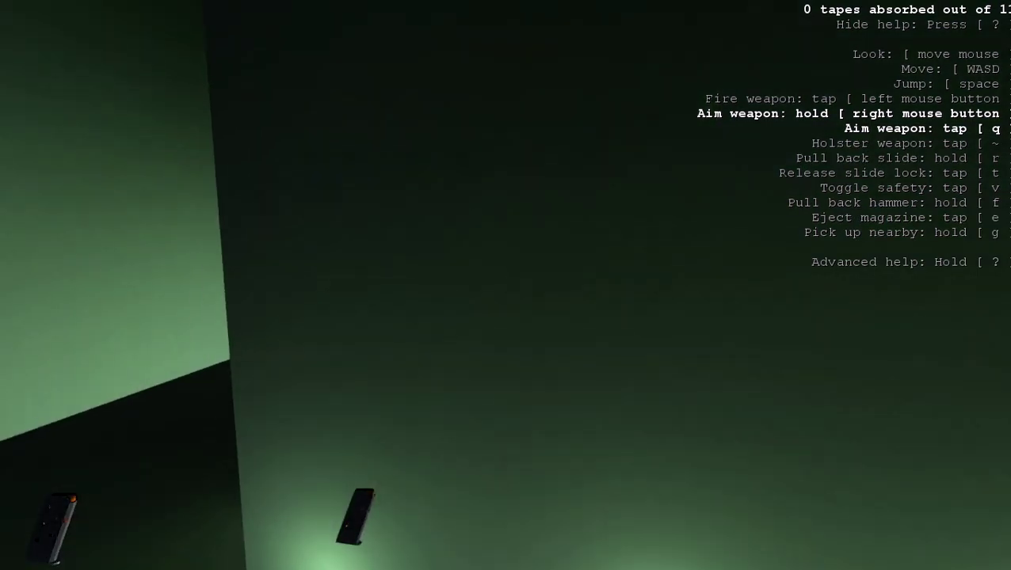
{"action": "key", "text": "w"}
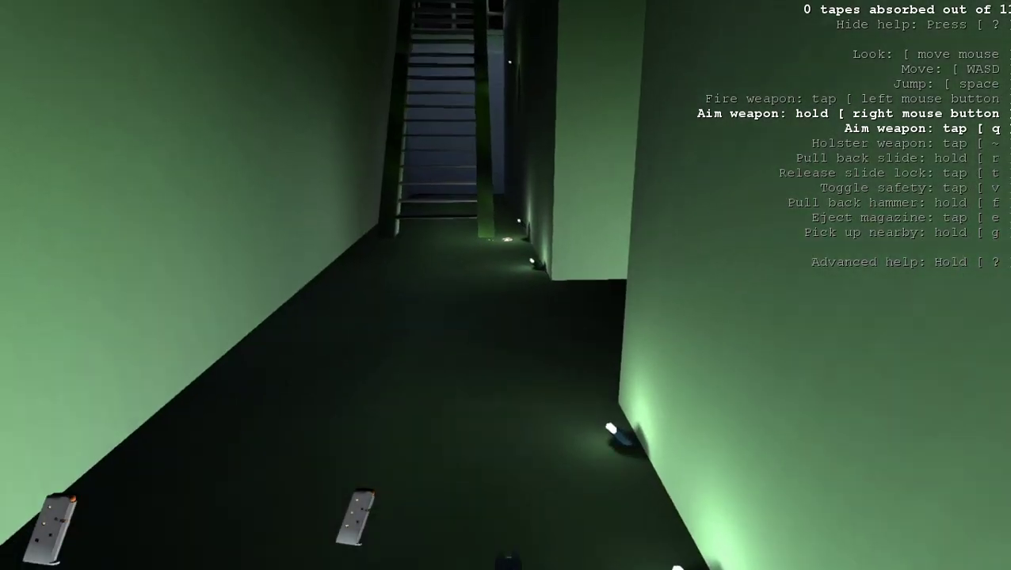
{"action": "key", "text": "w"}
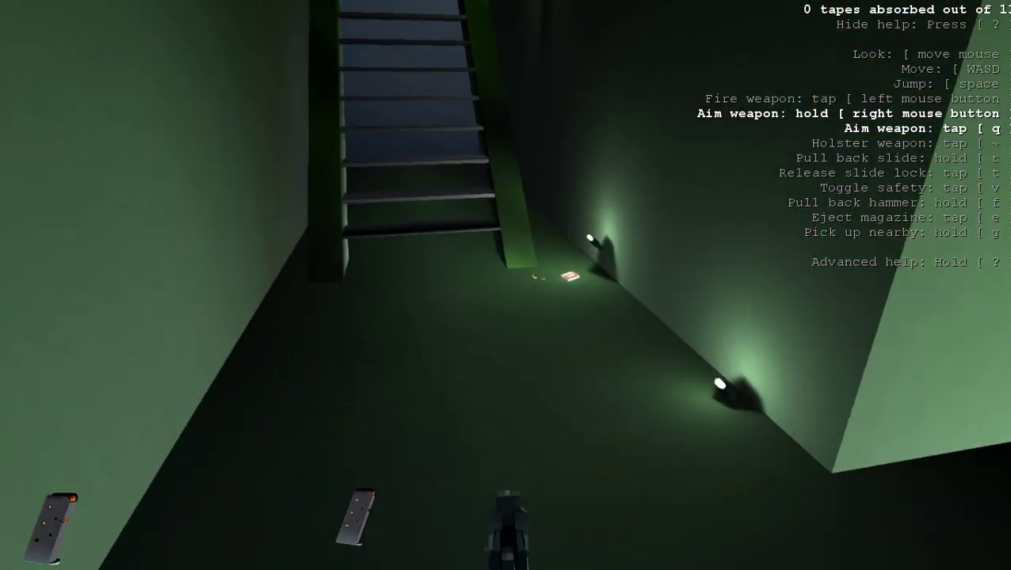
{"action": "key", "text": "g"}
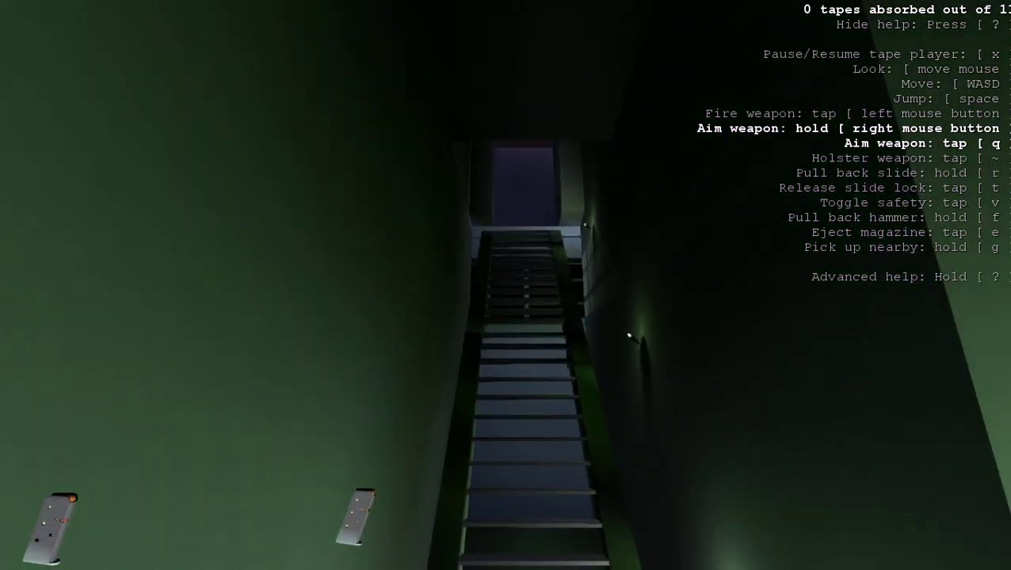
Walk up the long staircase toward the dim doorway, raising and lowering the pistol
{"action": "key", "text": "w"}
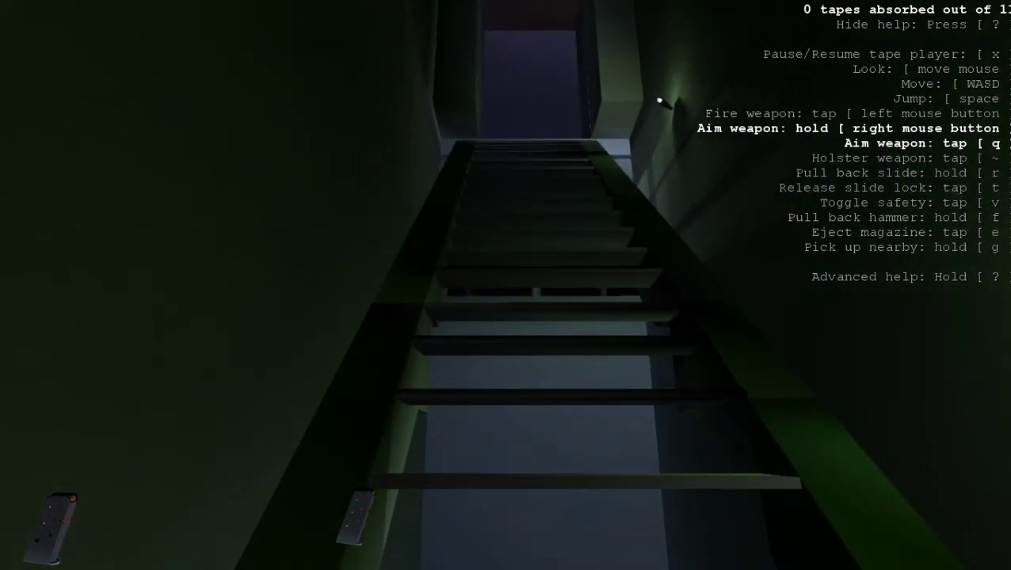
{"action": "key", "text": "q"}
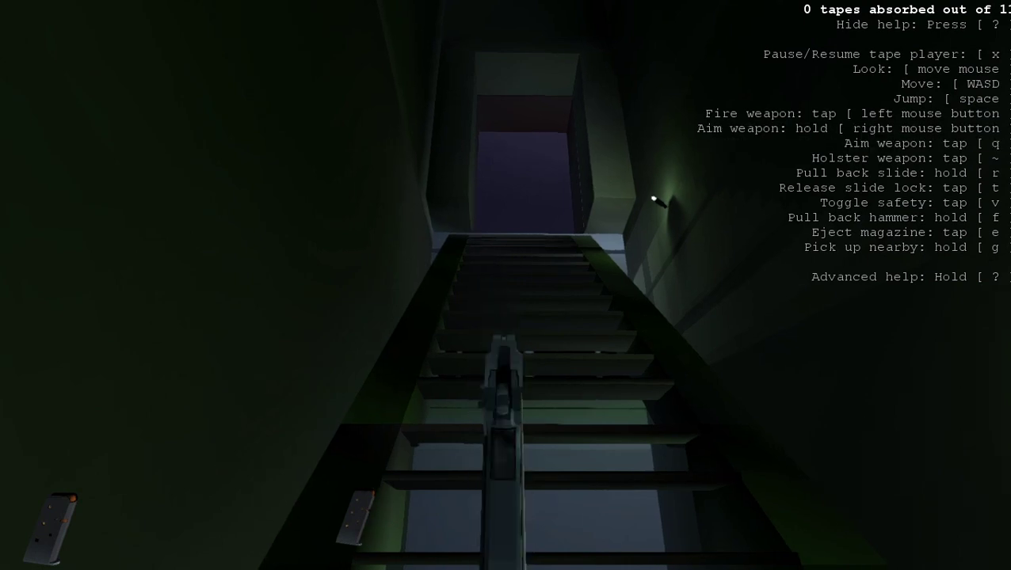
{"action": "key", "text": "q"}
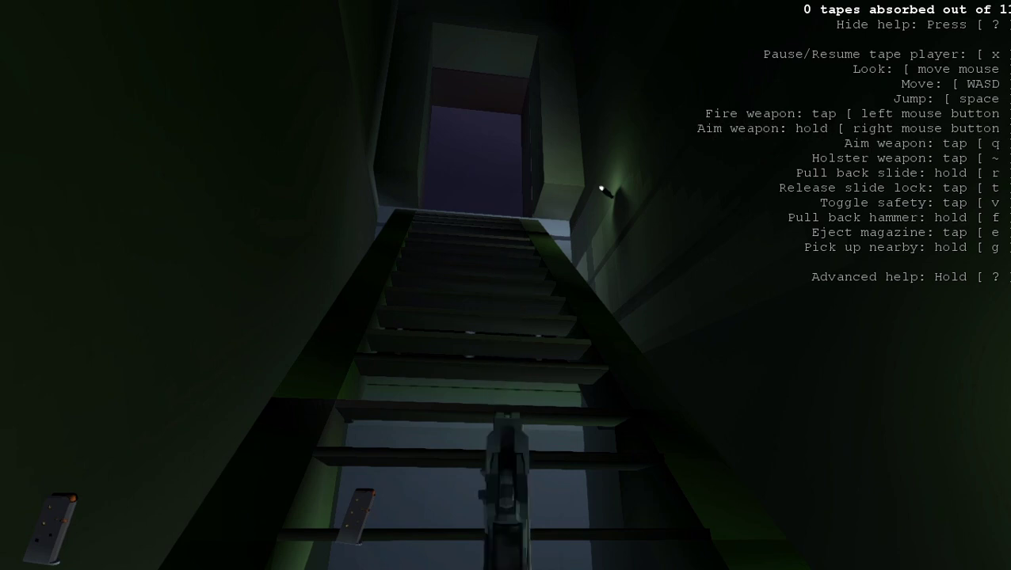
{"action": "key", "text": "q"}
{"action": "key", "text": "q"}
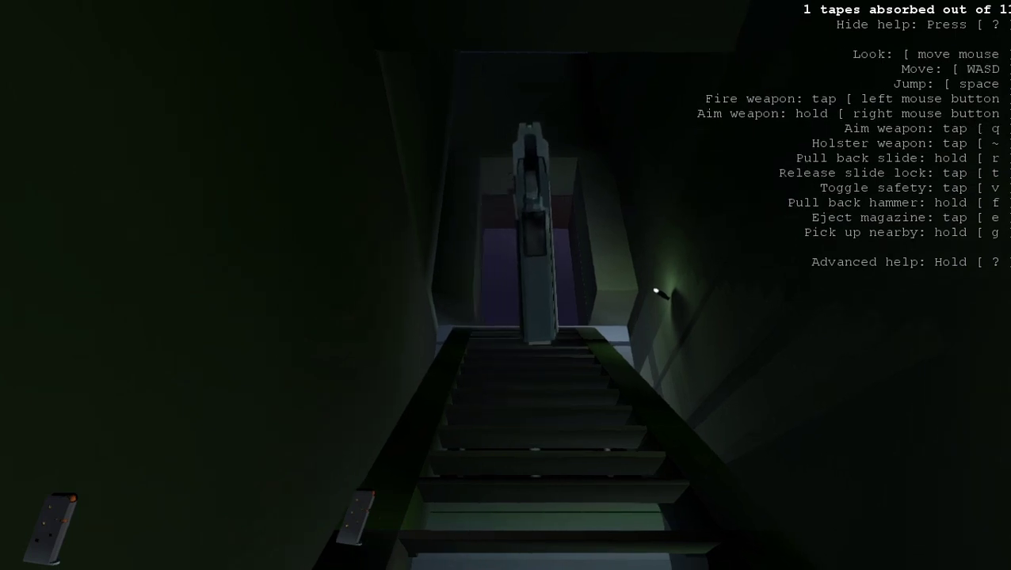
{"action": "key", "text": "q"}
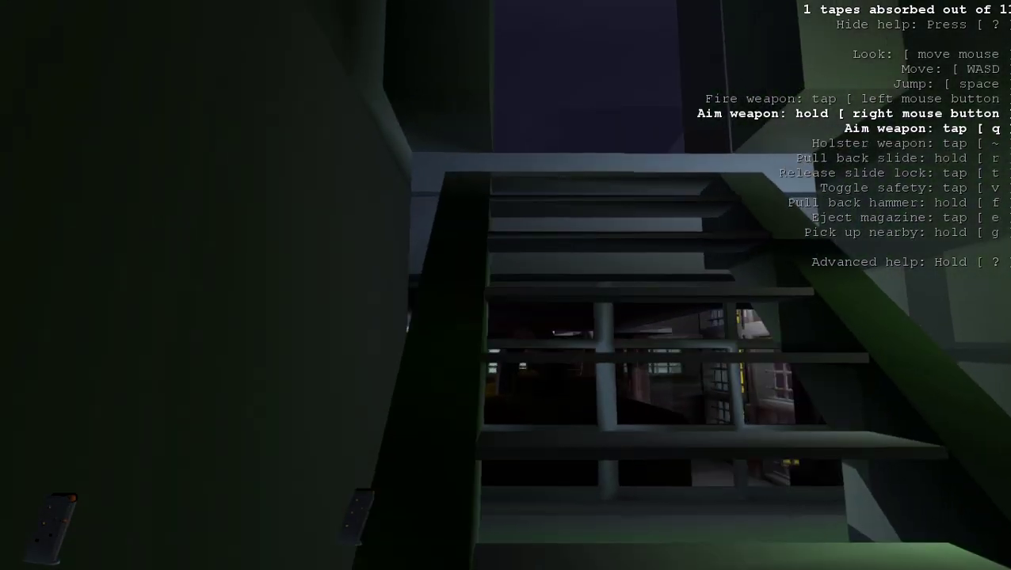
Walk through the dim pillared room past the yellow pipes into the dark corridor
{"action": "key", "text": "w"}
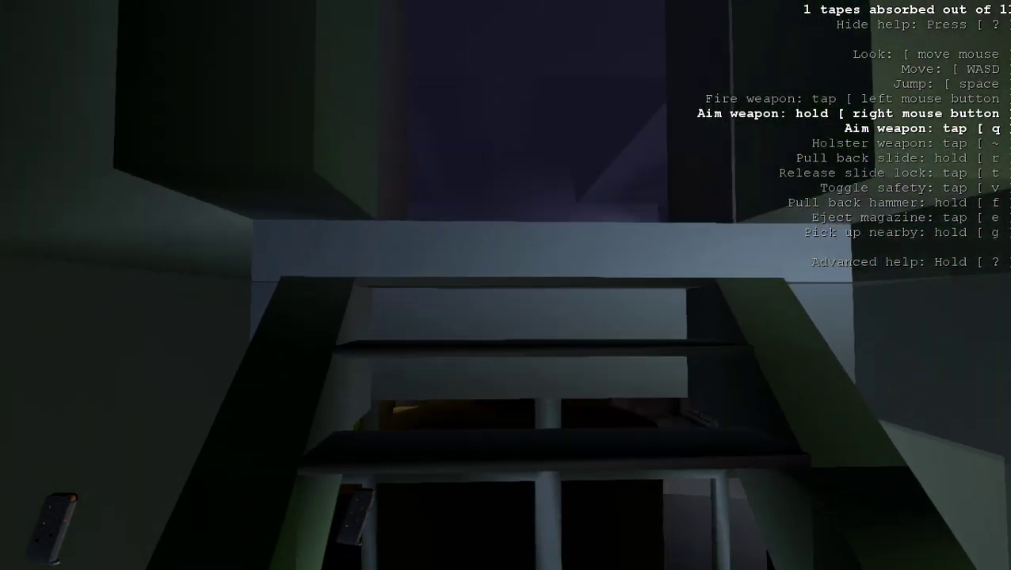
{"action": "key", "text": "w"}
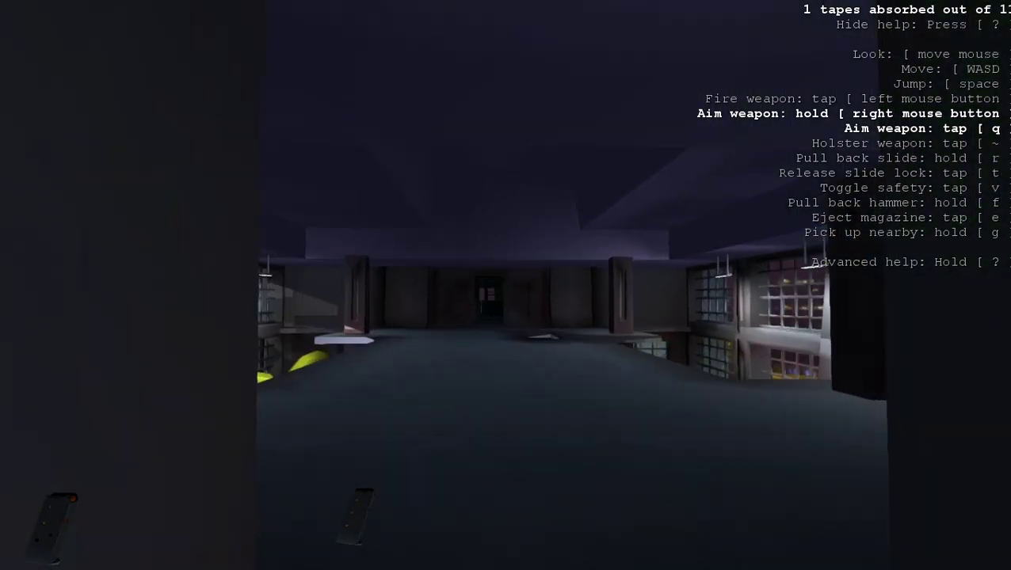
{"action": "key", "text": "w"}
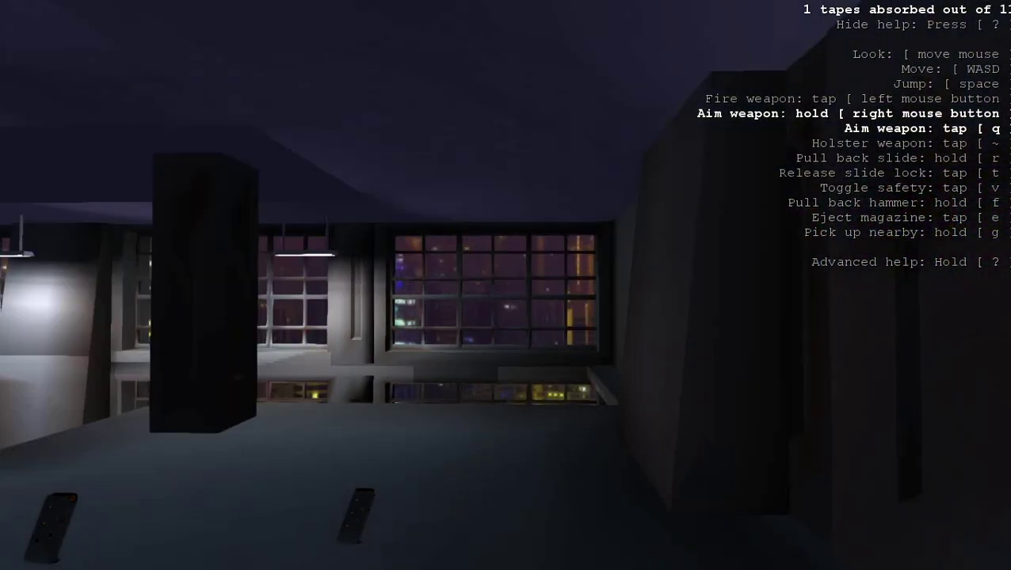
{"action": "key", "text": "w"}
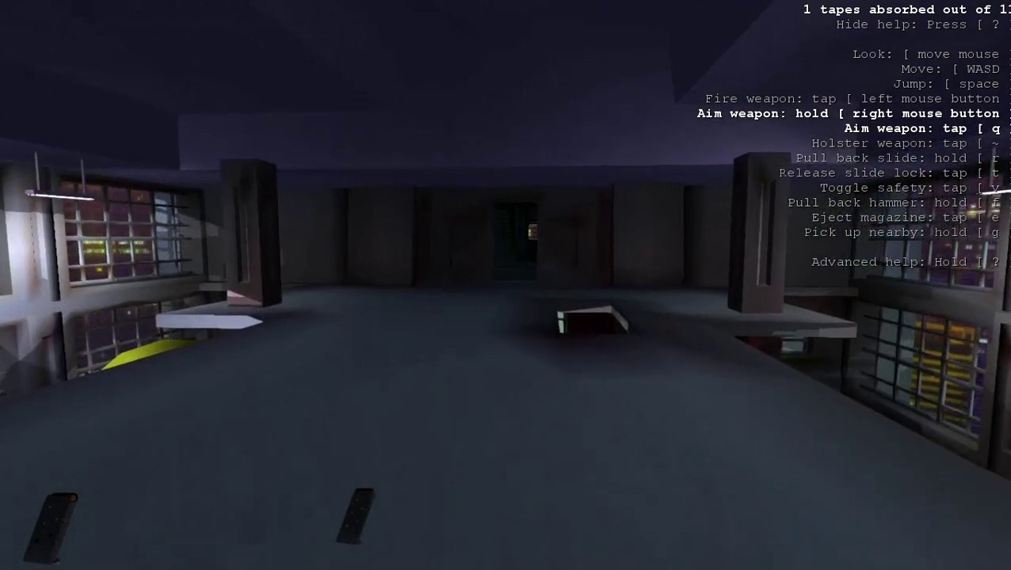
{"action": "key", "text": "w"}
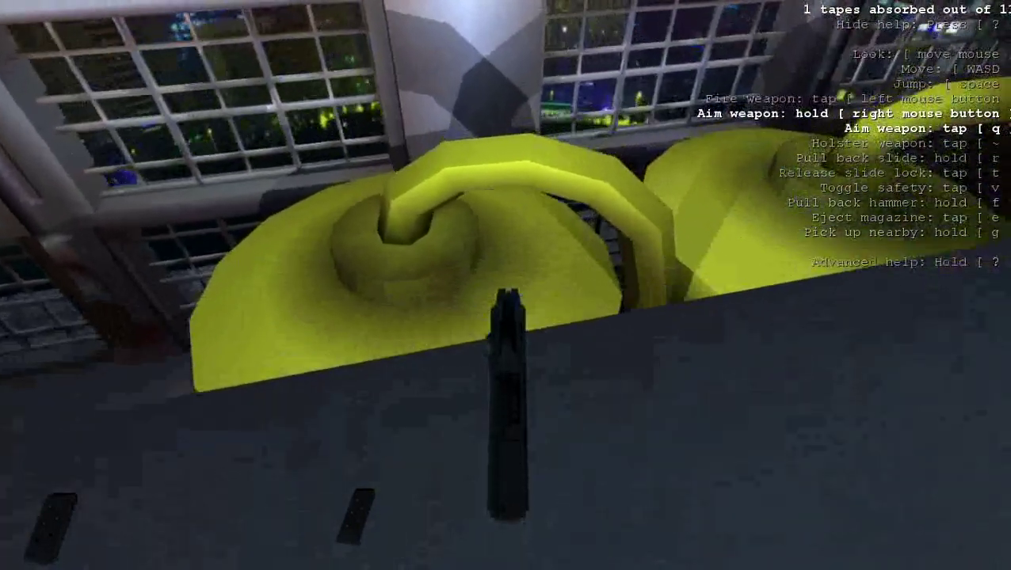
{"action": "key", "text": "grave"}
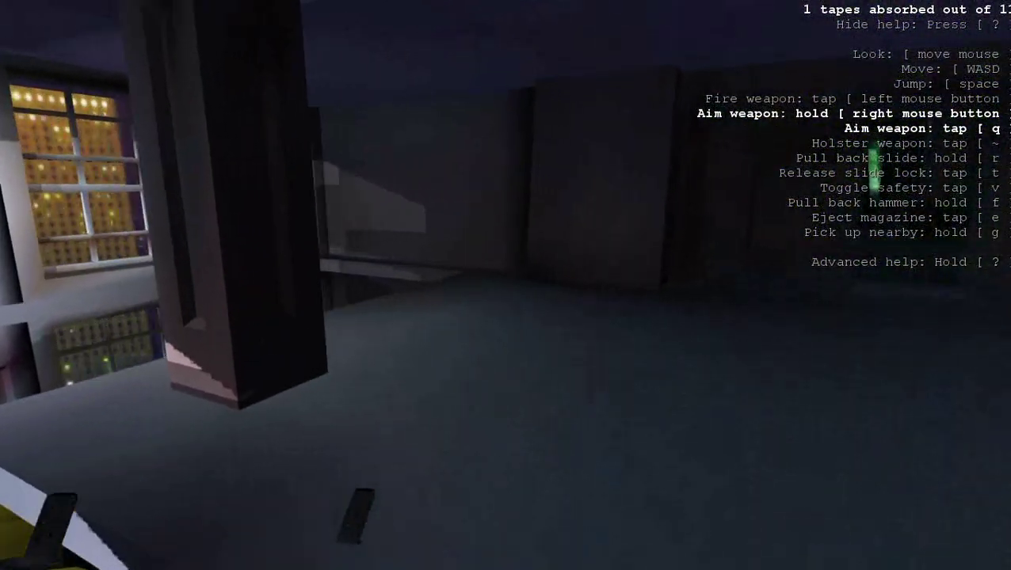
{"action": "key", "text": "w"}
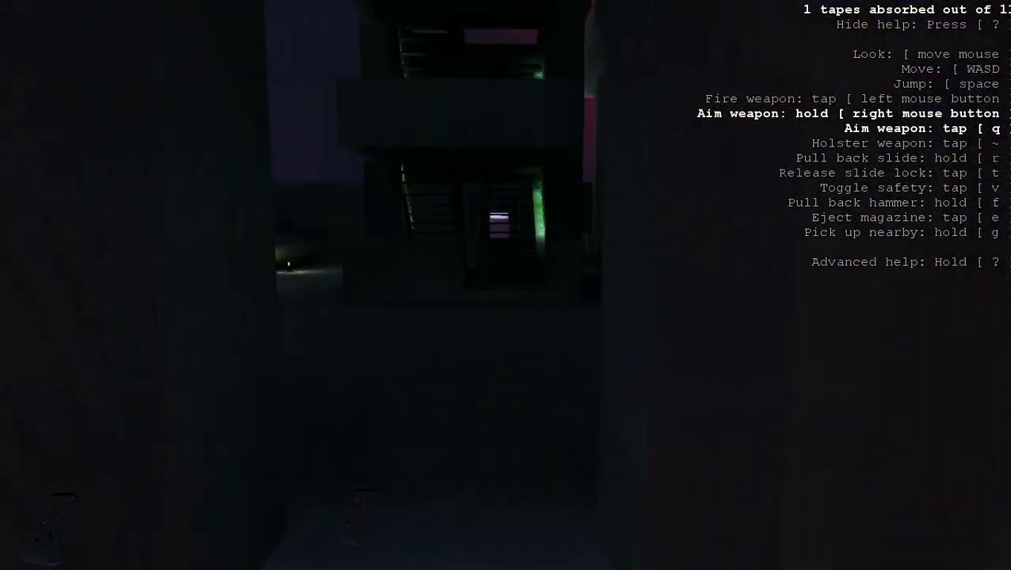
Step out of the dark room and cross the rooftop toward the stairwell structure
{"action": "key", "text": "w"}
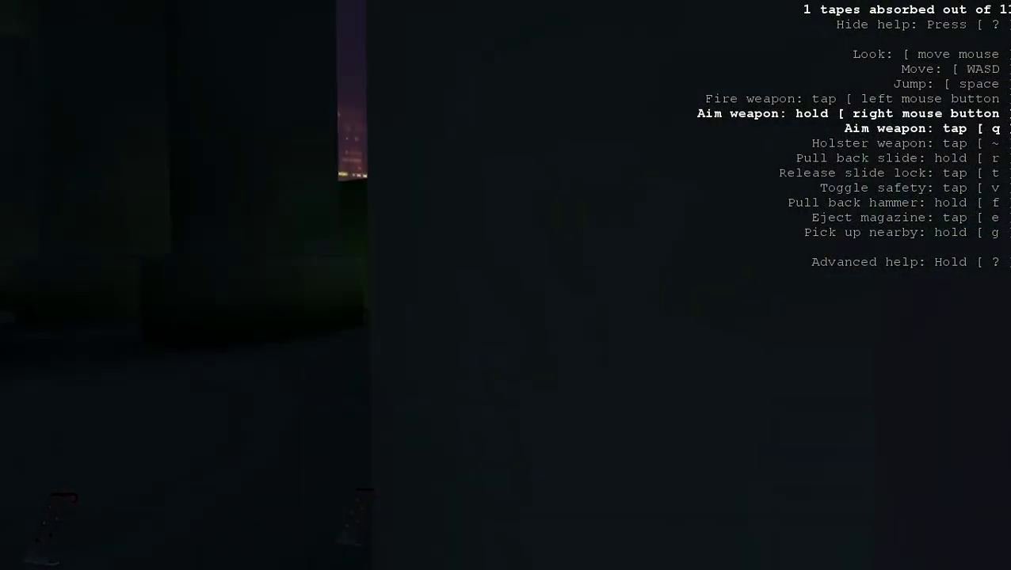
{"action": "key", "text": "w"}
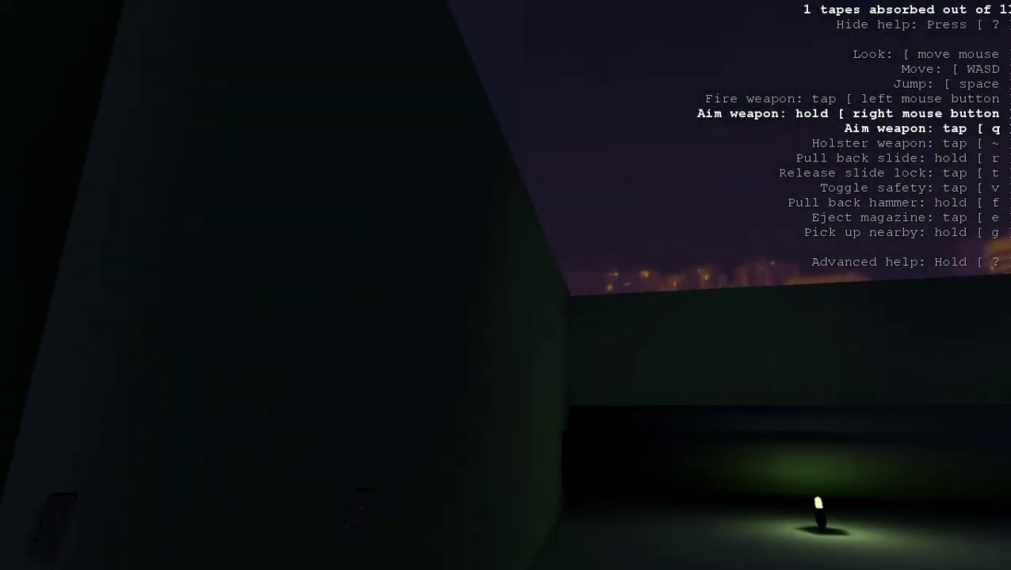
{"action": "key", "text": "w"}
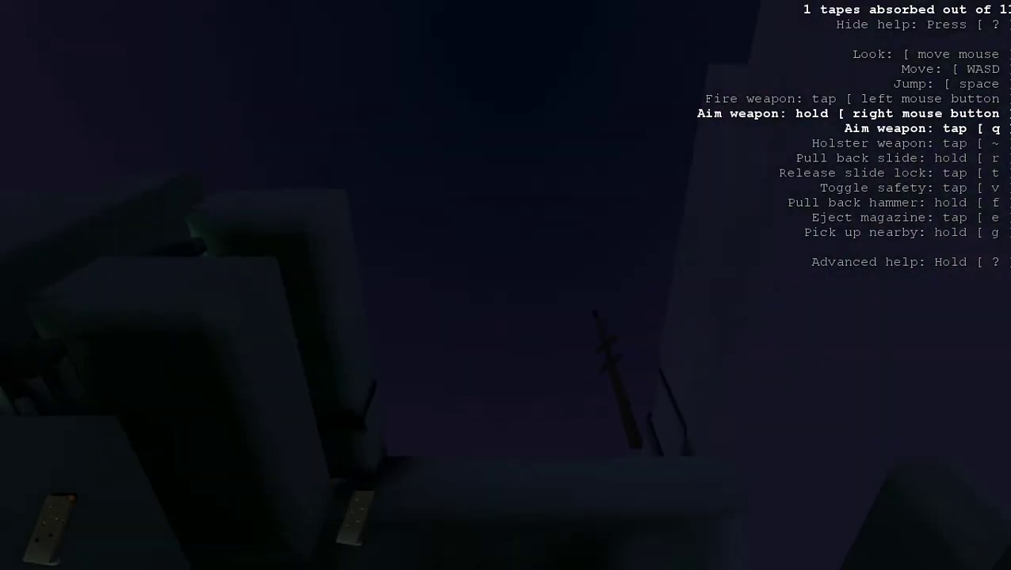
{"action": "key", "text": "w"}
{"action": "key", "text": "w"}
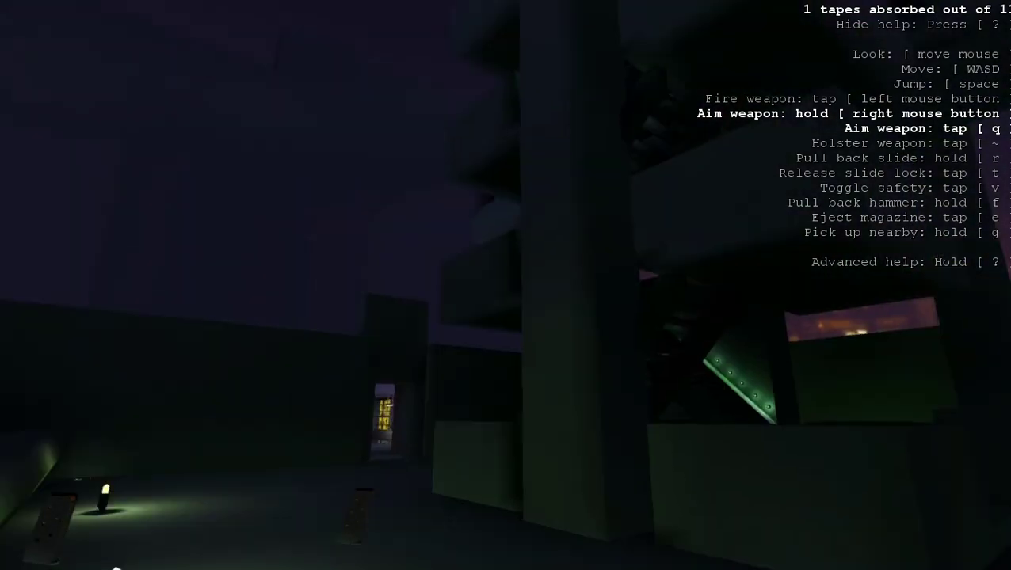
{"action": "key", "text": "w"}
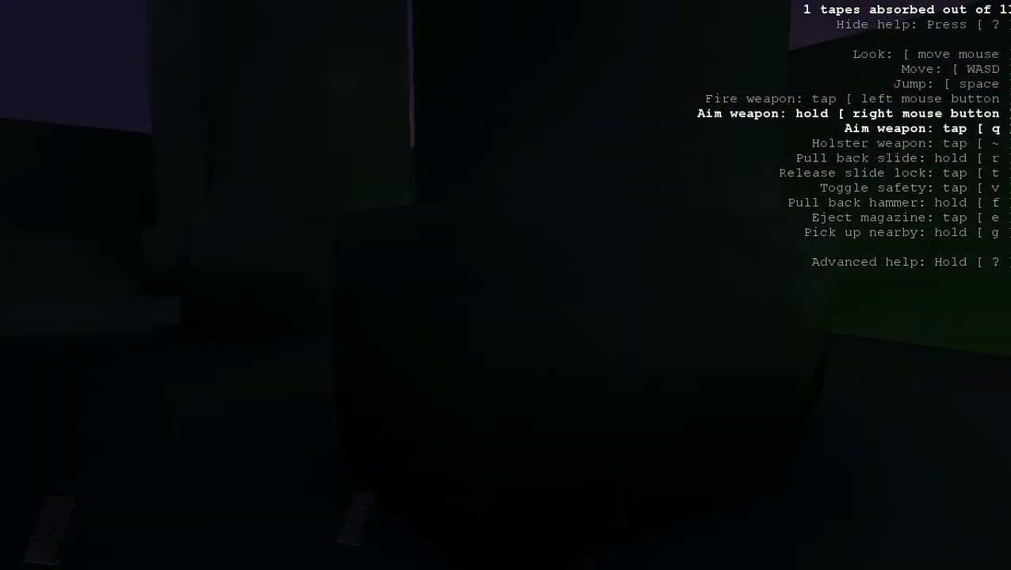
Turn to the doorway, draw the pistol and approach it
{"action": "key", "text": "w"}
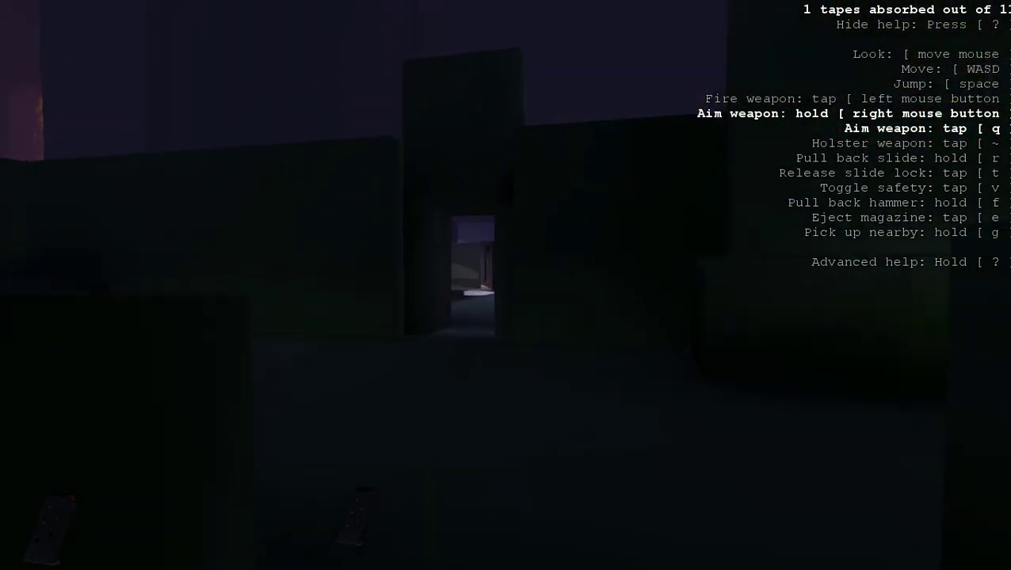
{"action": "key", "text": "w"}
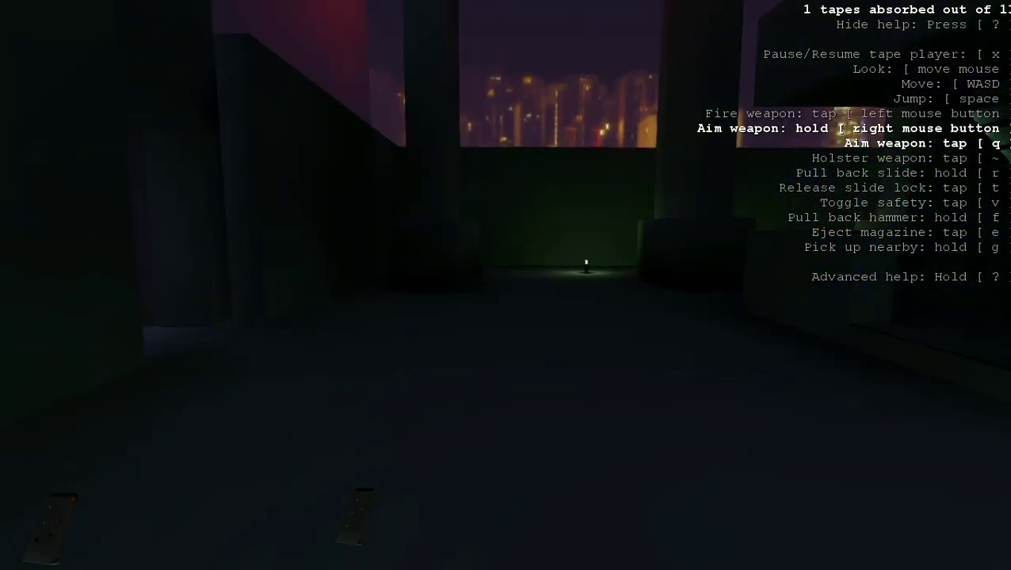
{"action": "key", "text": "grave"}
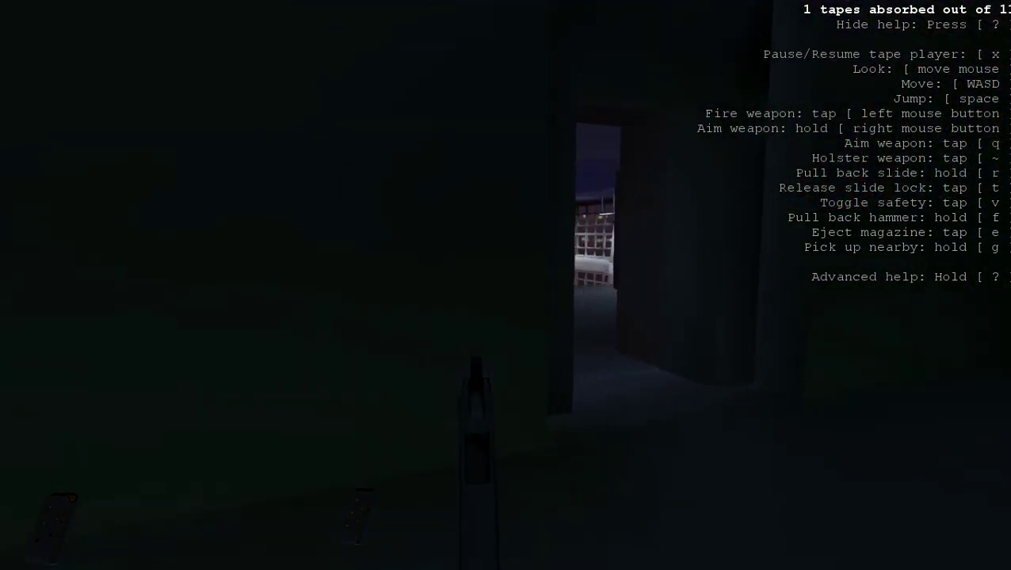
{"action": "key", "text": "w"}
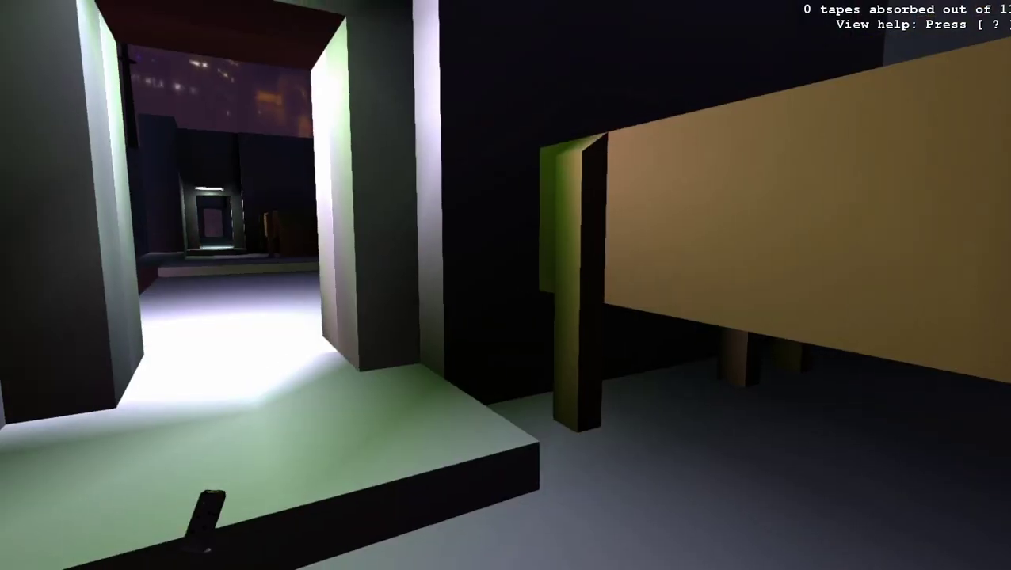
Walk past the wooden board into the corridor, drawing and then holstering the pistol
{"action": "key", "text": "w"}
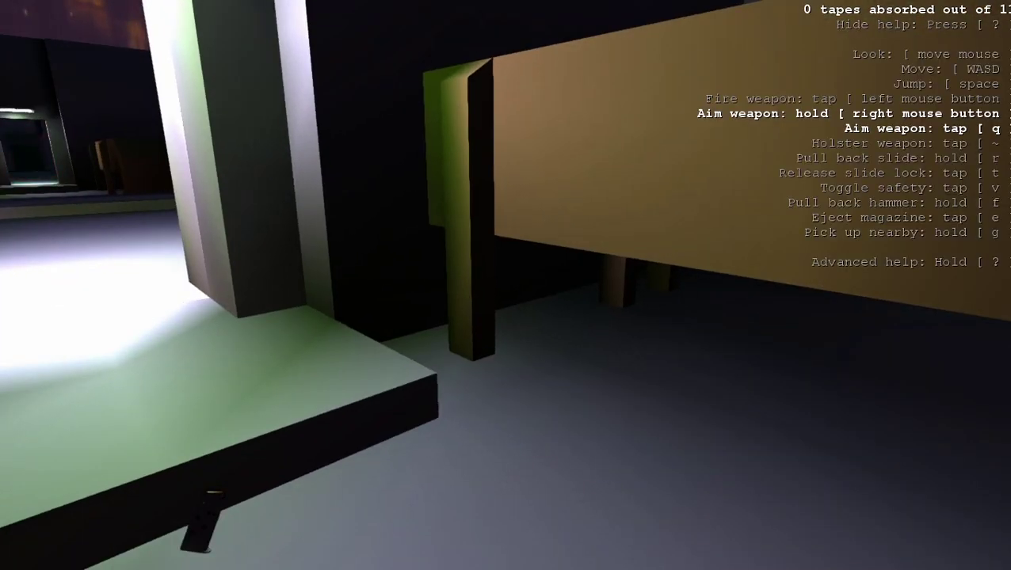
{"action": "key", "text": "grave"}
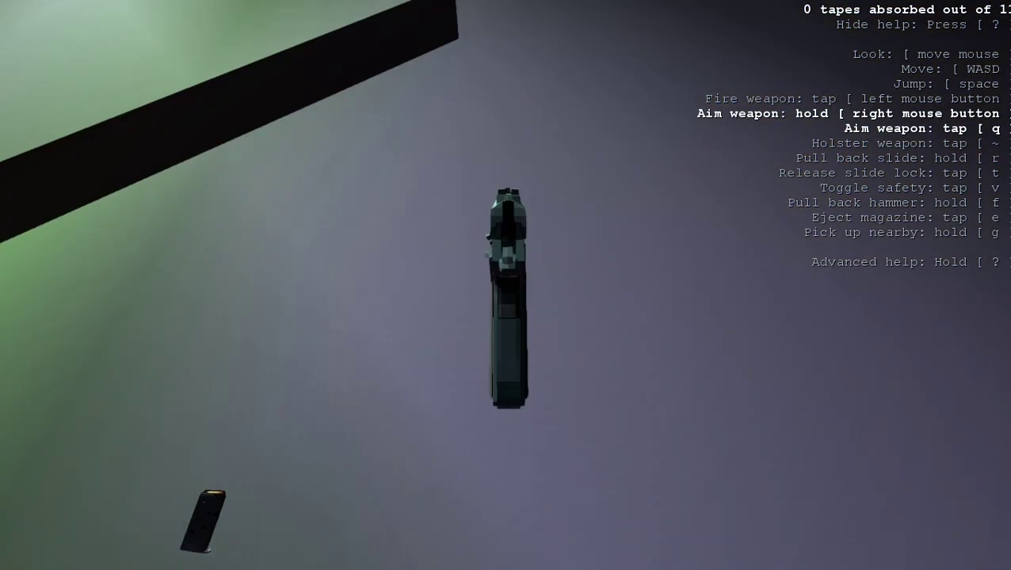
{"action": "key", "text": "w"}
{"action": "key", "text": "w"}
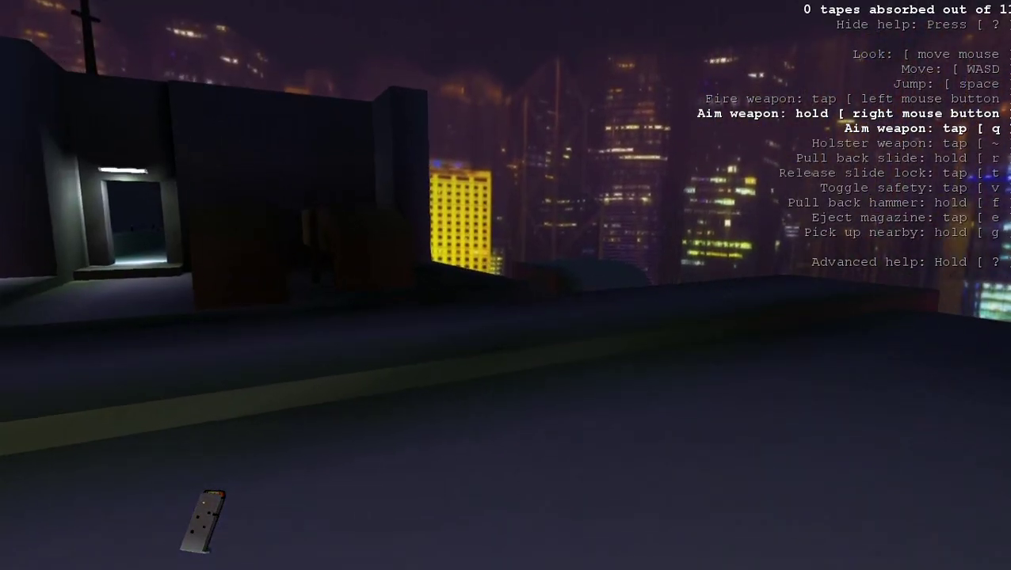
{"action": "key", "text": "grave"}
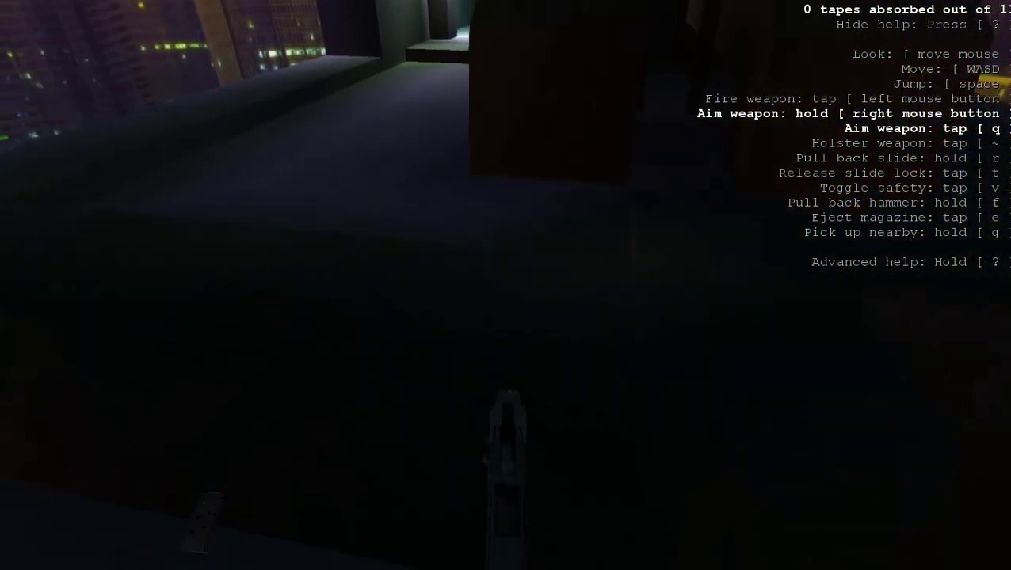
{"action": "key", "text": "grave"}
Pass through the lit corridor and red rooftop into the dark room, briefly drawing the pistol
{"action": "key", "text": "w"}
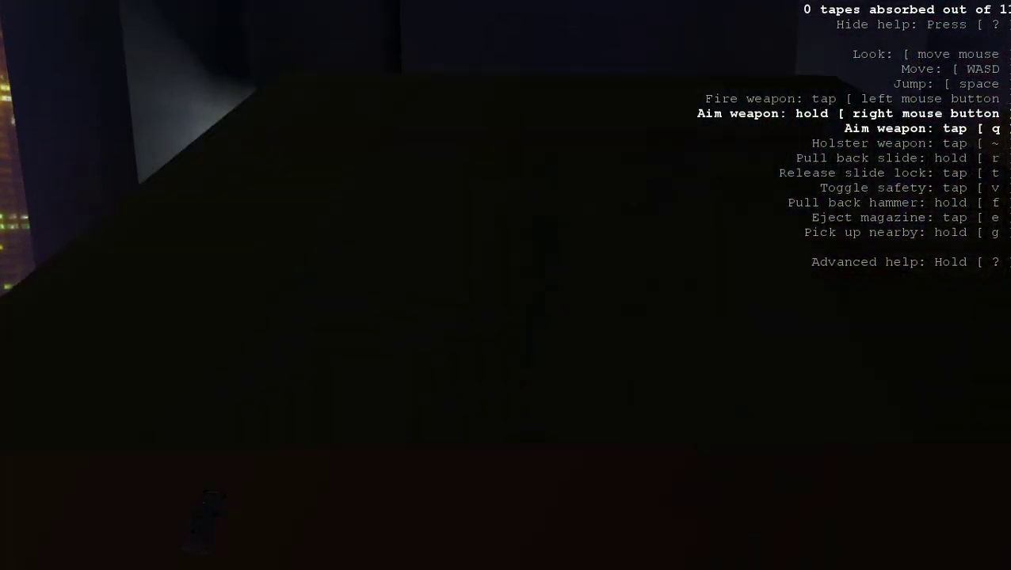
{"action": "key", "text": "w"}
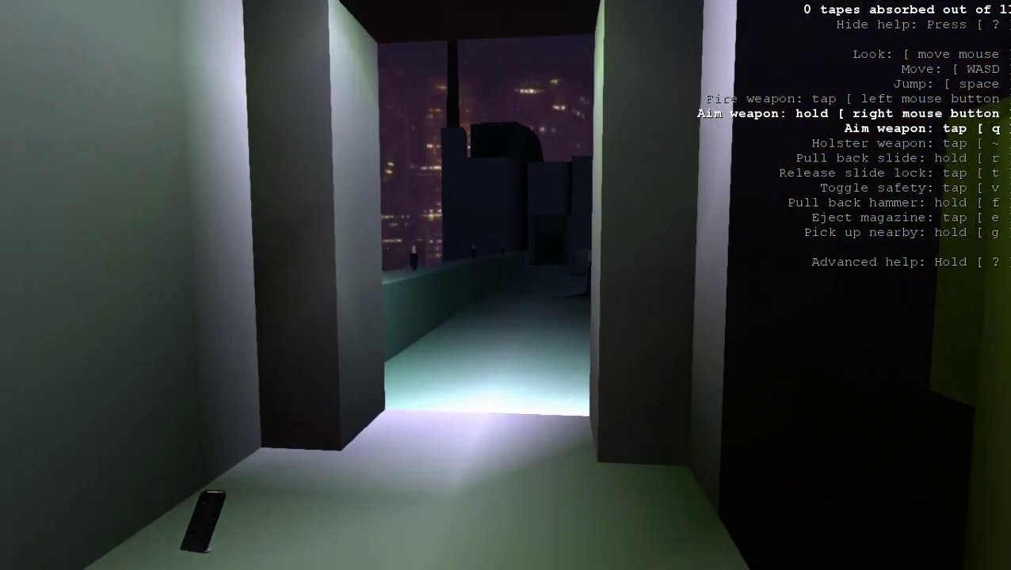
{"action": "key", "text": "w"}
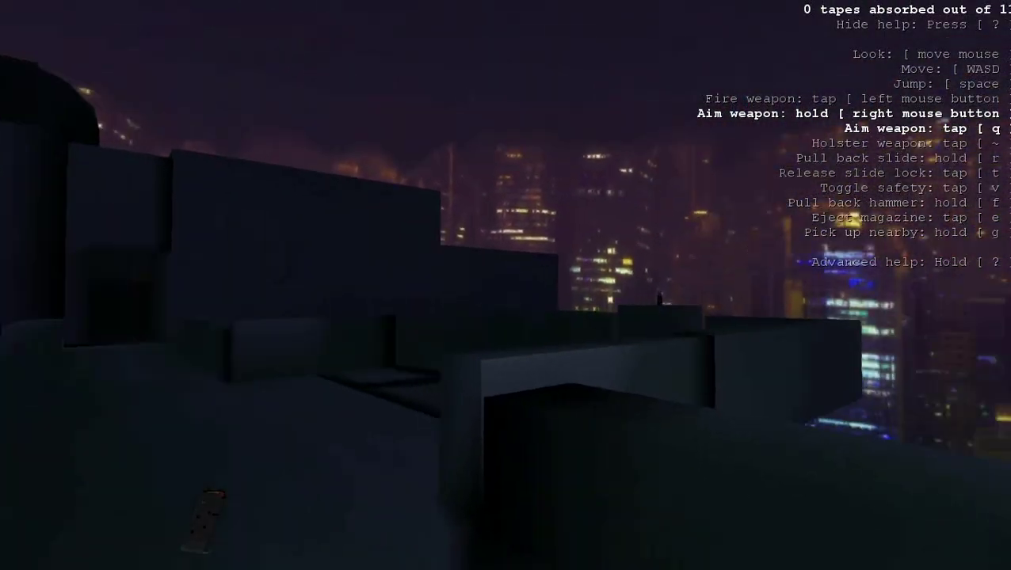
{"action": "key", "text": "w"}
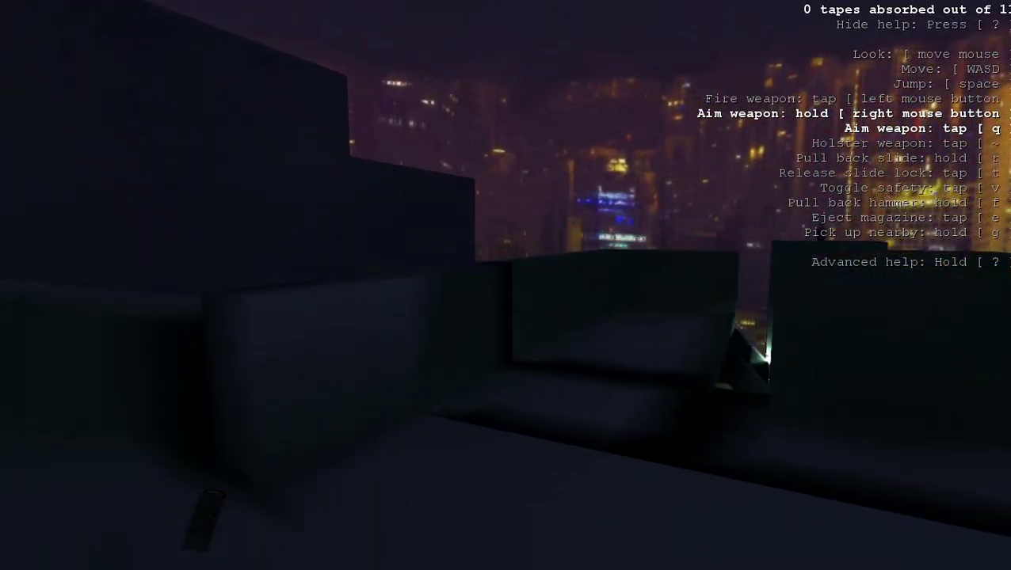
{"action": "key", "text": "grave"}
{"action": "key", "text": "w"}
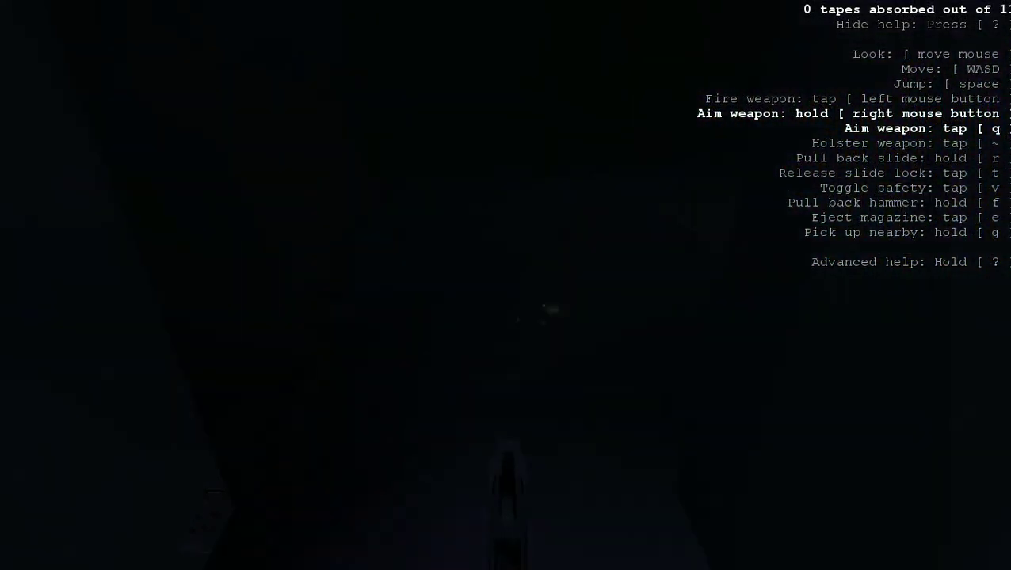
{"action": "key", "text": "grave"}
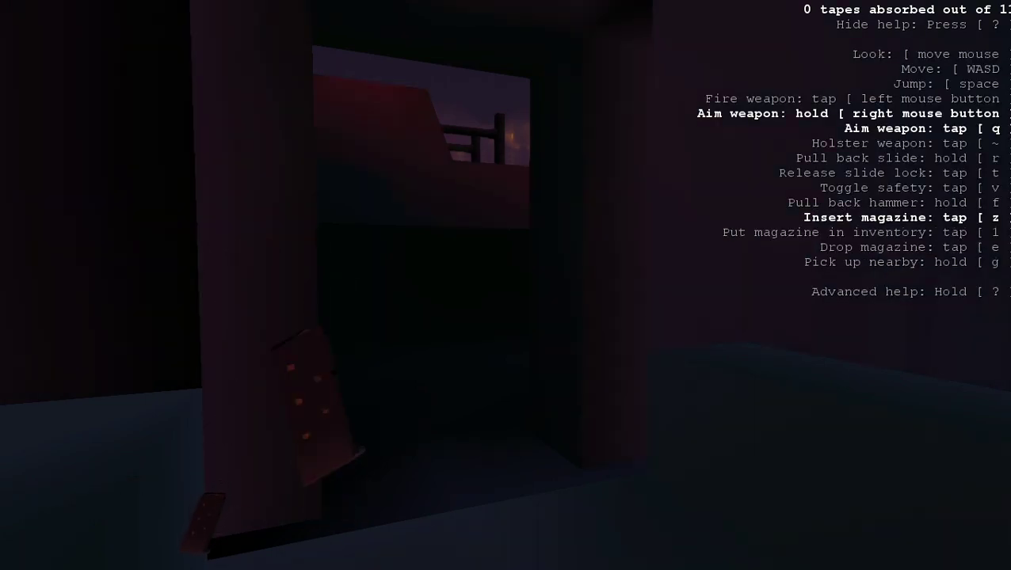
Raise and lower the pistol while walking through the doorway toward the city lights
{"action": "key", "text": "w"}
{"action": "key", "text": "q"}
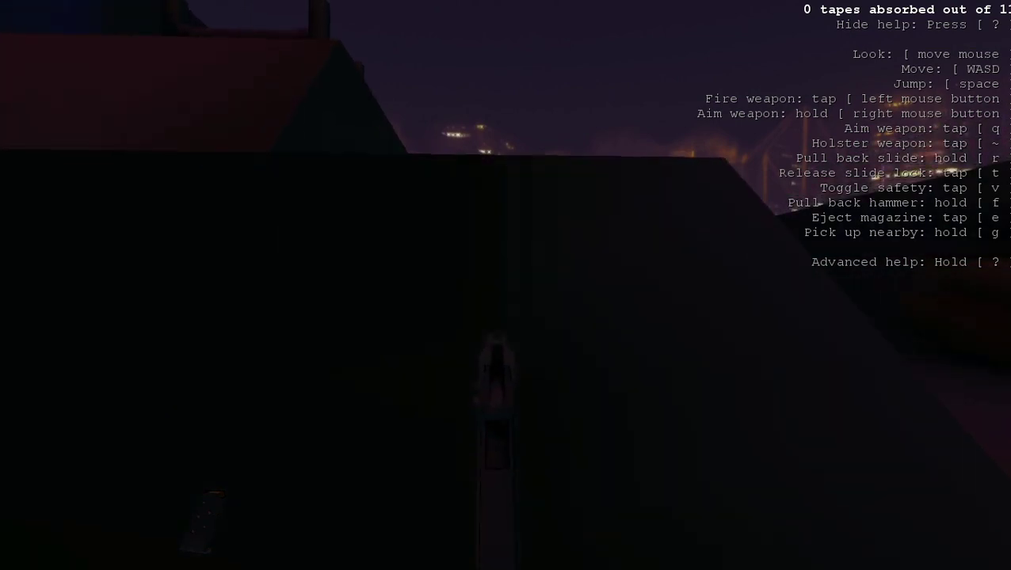
{"action": "key", "text": "q"}
{"action": "key", "text": "w"}
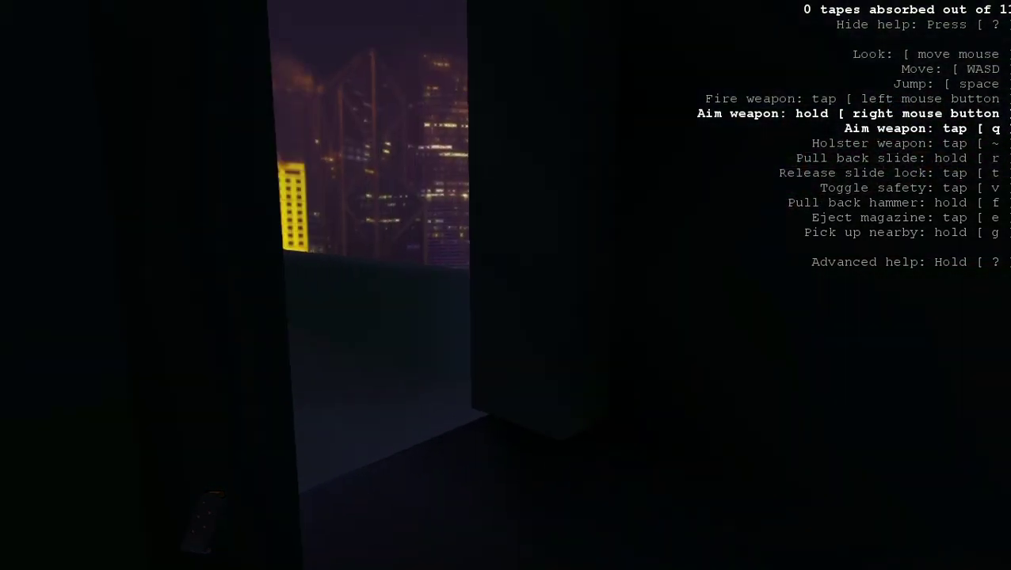
Descend the lit stairway and cross the dark room past the pillar toward the lamp
{"action": "key", "text": "w"}
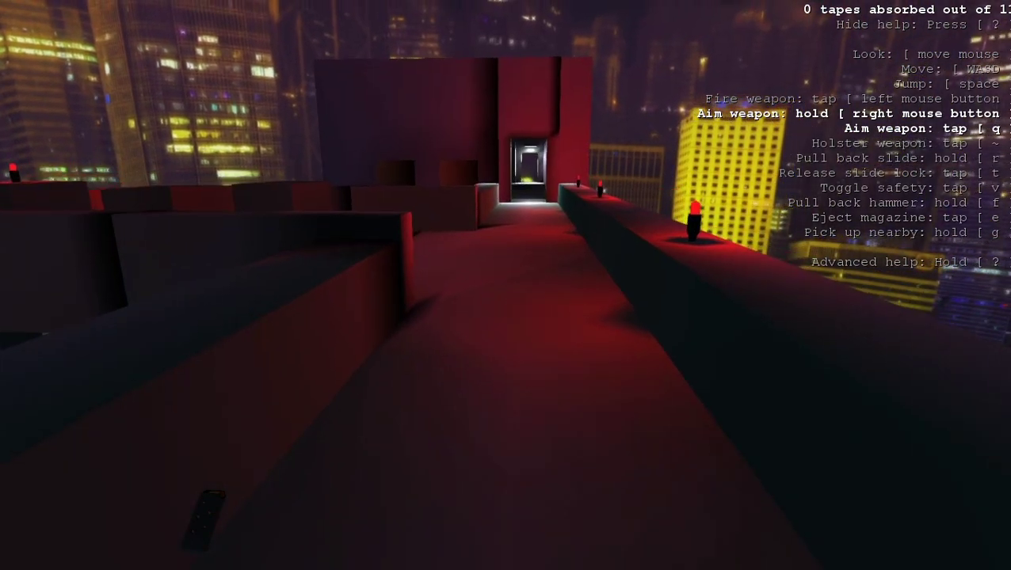
{"action": "key", "text": "w"}
{"action": "key", "text": "w"}
{"action": "key", "text": "w"}
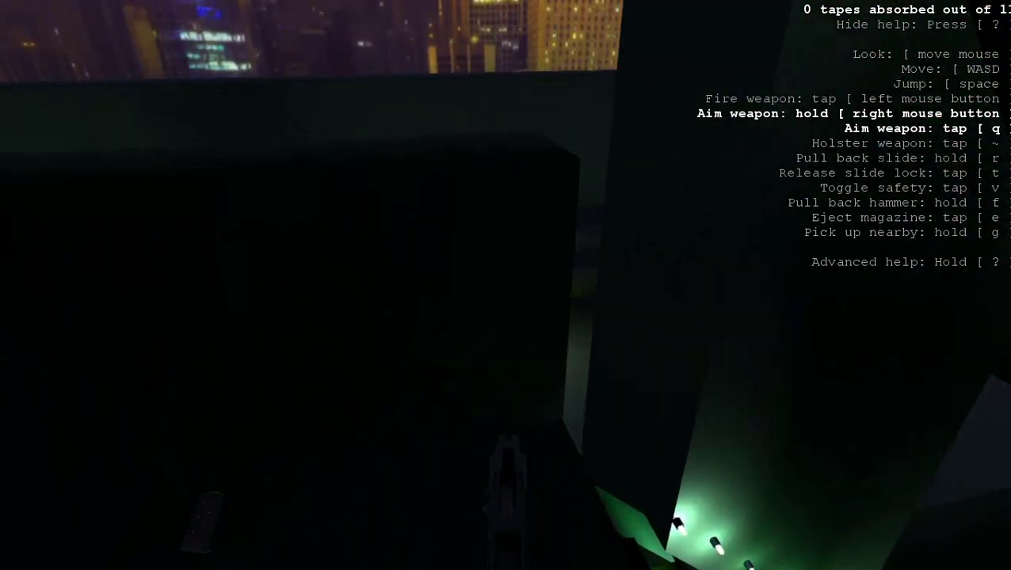
{"action": "key", "text": "w"}
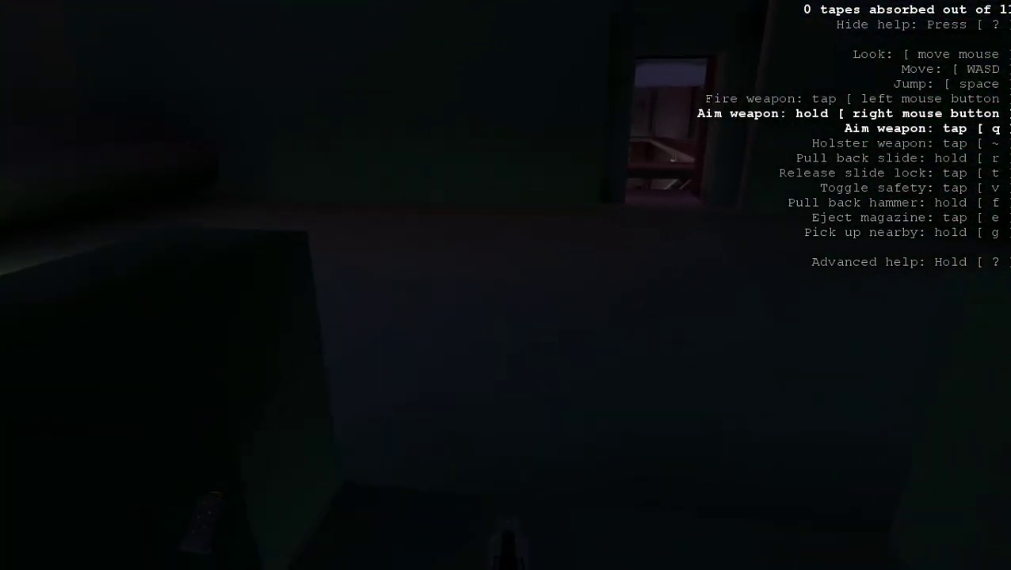
{"action": "key", "text": "w"}
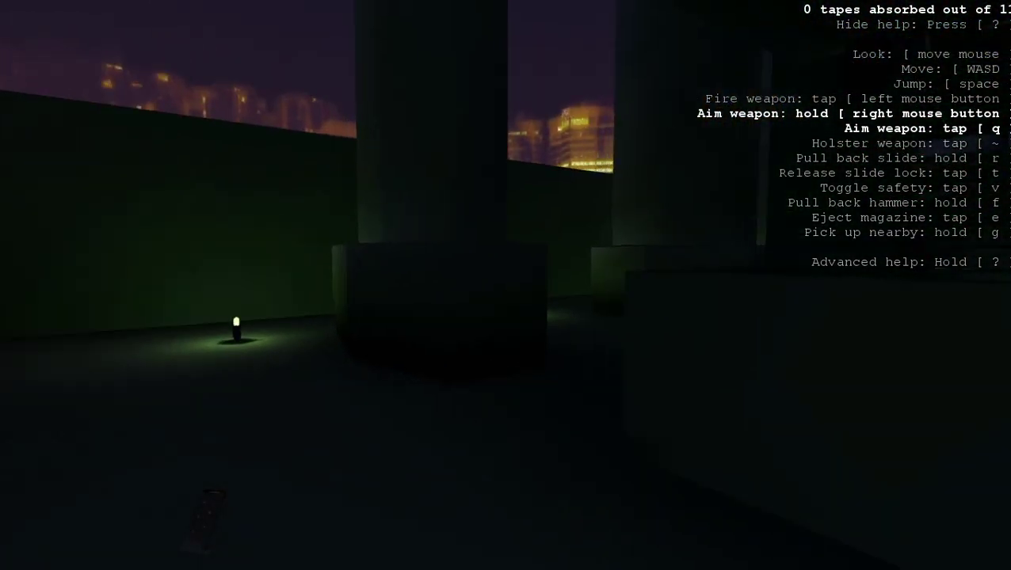
{"action": "key", "text": "w"}
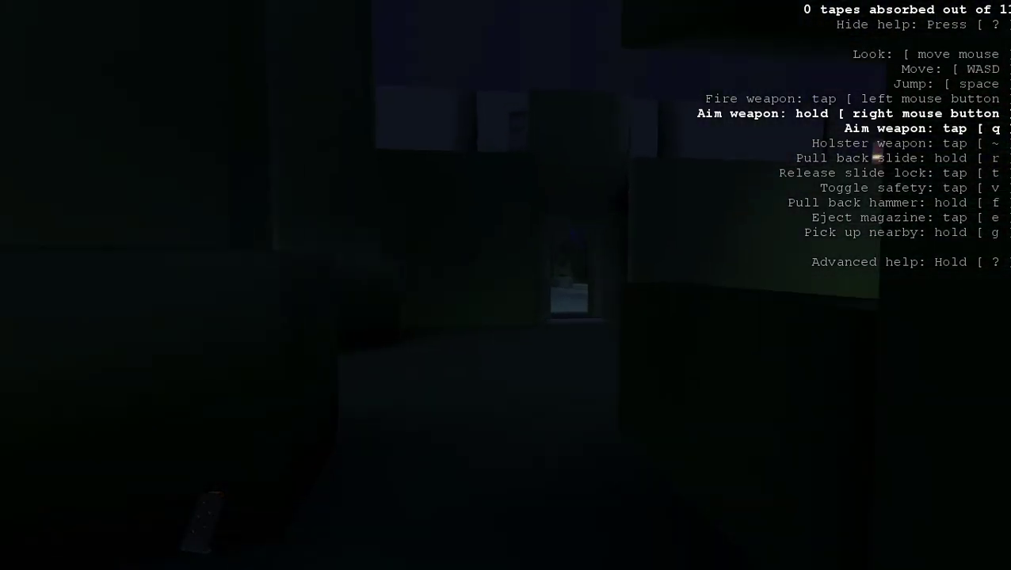
Follow the rooftop along the wall through the lit area toward the skyline
{"action": "key", "text": "w"}
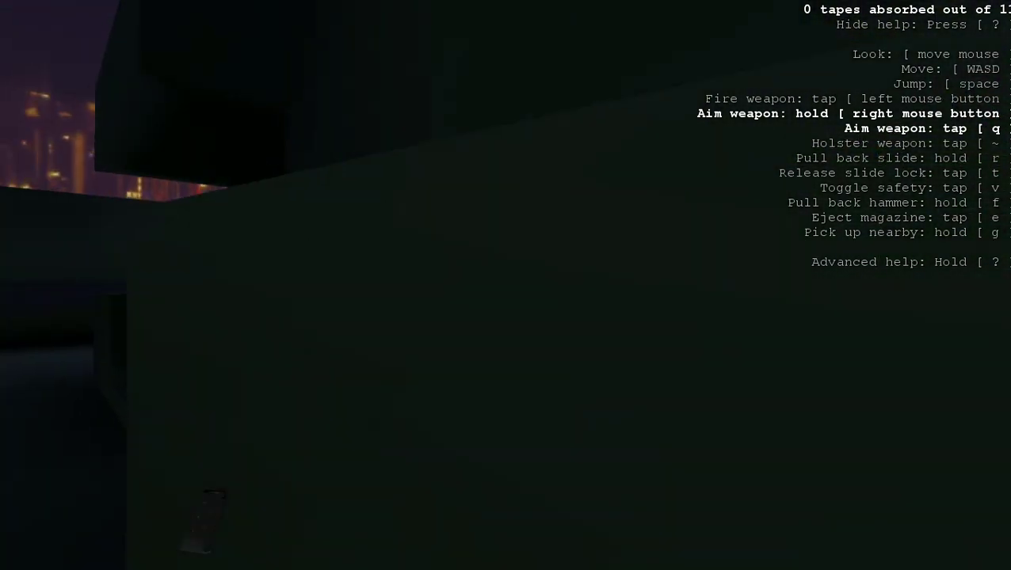
{"action": "key", "text": "w"}
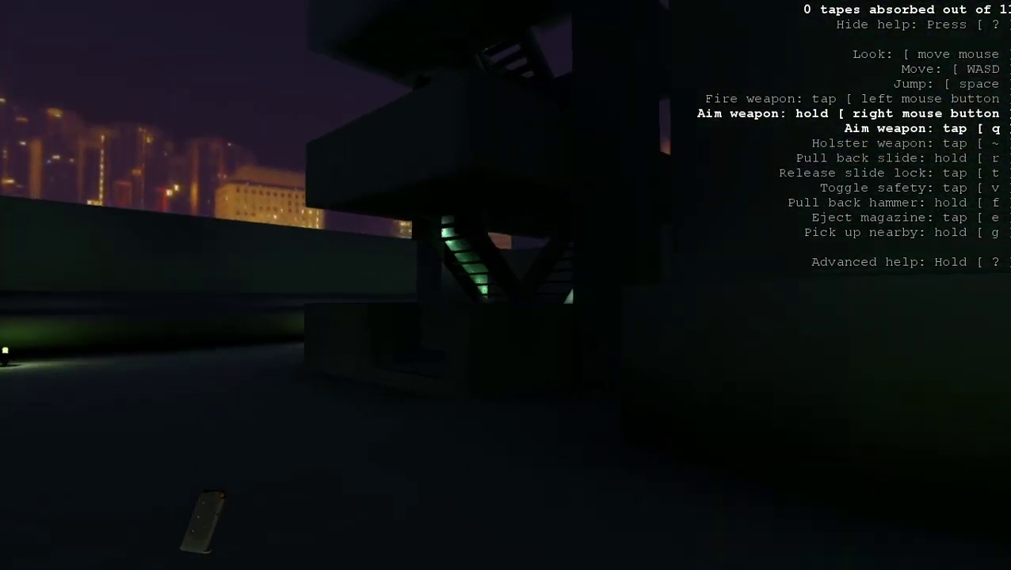
{"action": "key", "text": "w"}
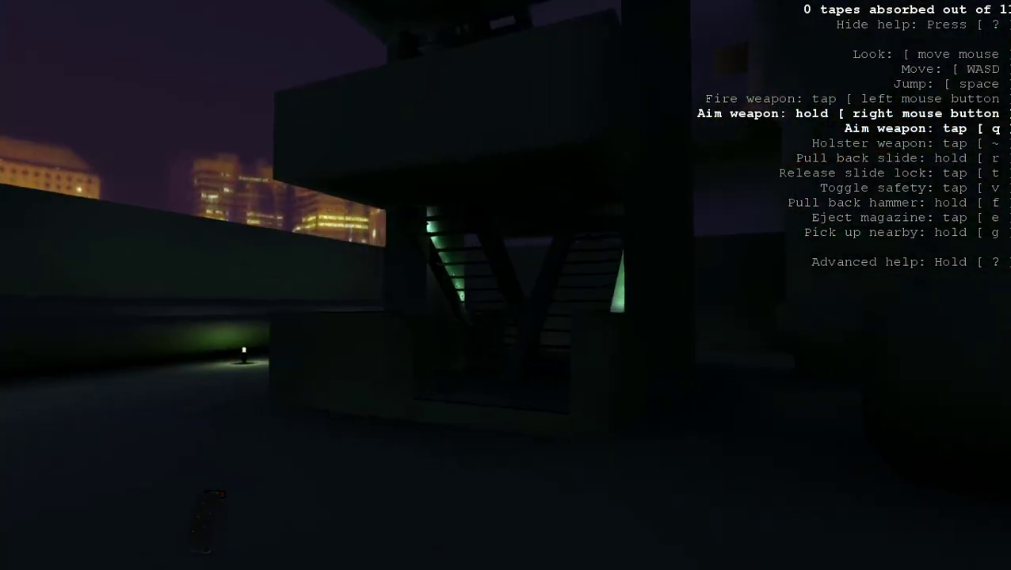
{"action": "key", "text": "w"}
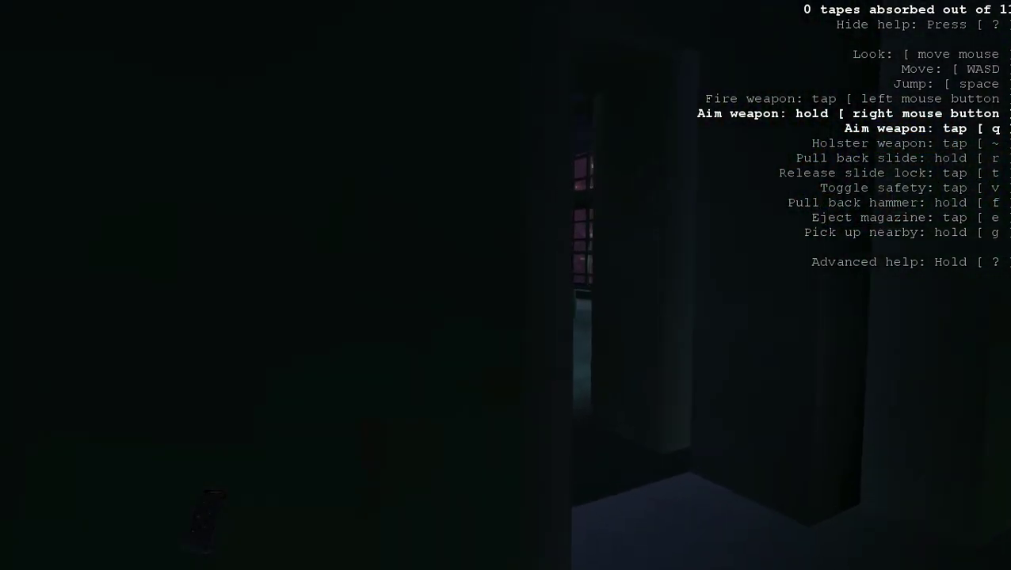
{"action": "key", "text": "w"}
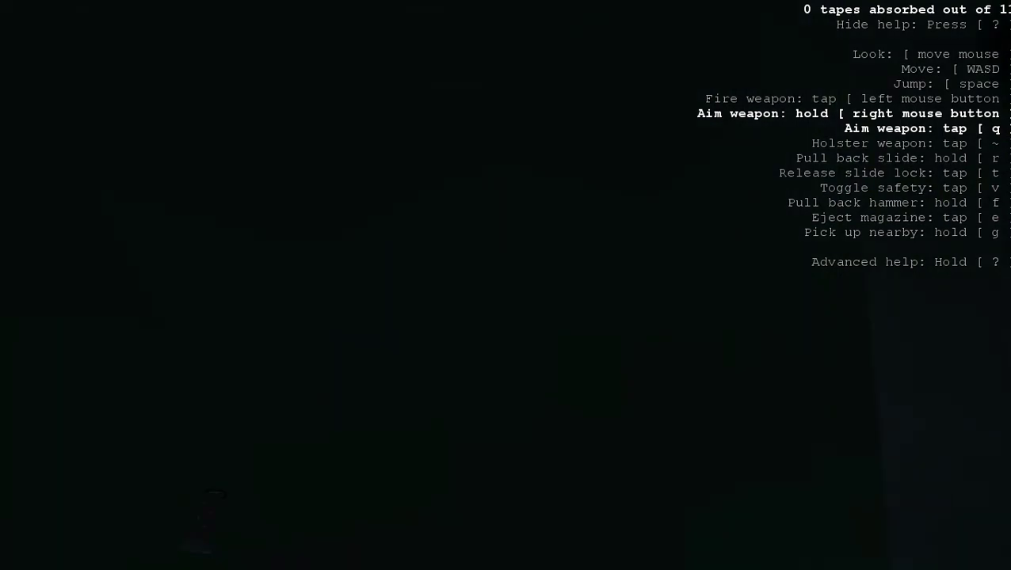
{"action": "key", "text": "w"}
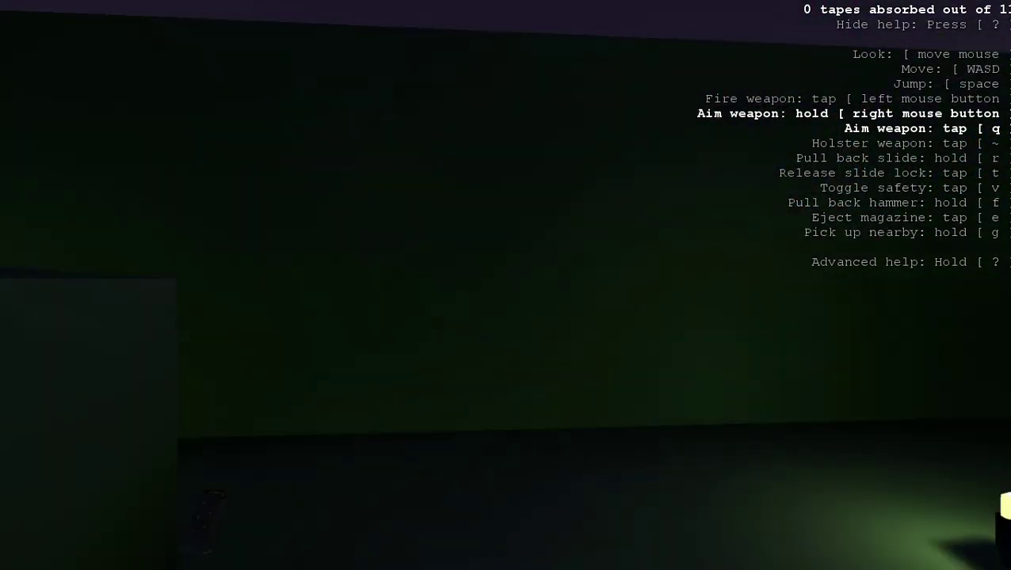
{"action": "key", "text": "w"}
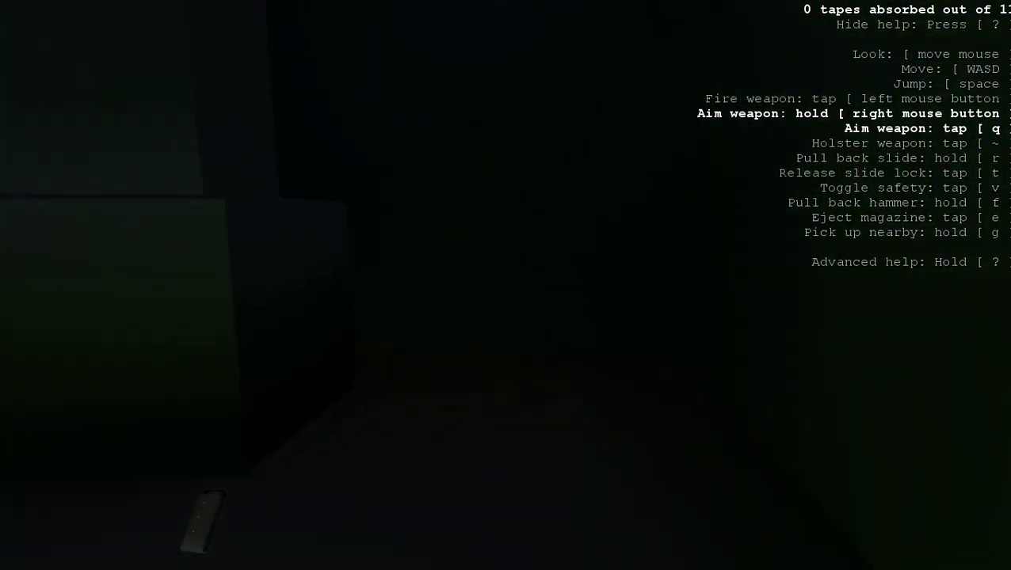
{"action": "key", "text": "w"}
{"action": "key", "text": "w"}
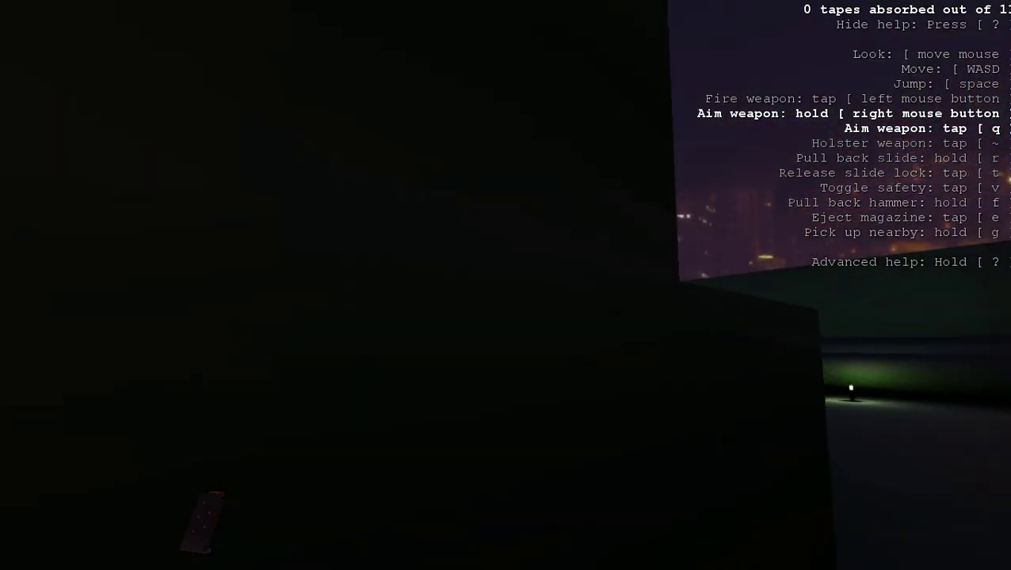
{"action": "key", "text": "w"}
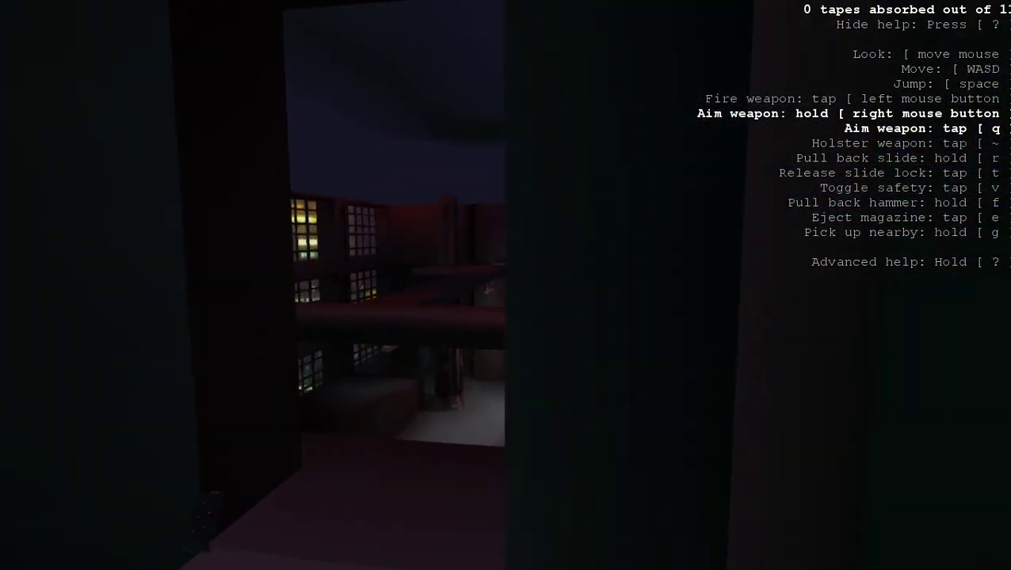
Step onto the courtyard ledge, look around, then drop to the table and grab the pistol
{"action": "key", "text": "q"}
{"action": "key", "text": "w"}
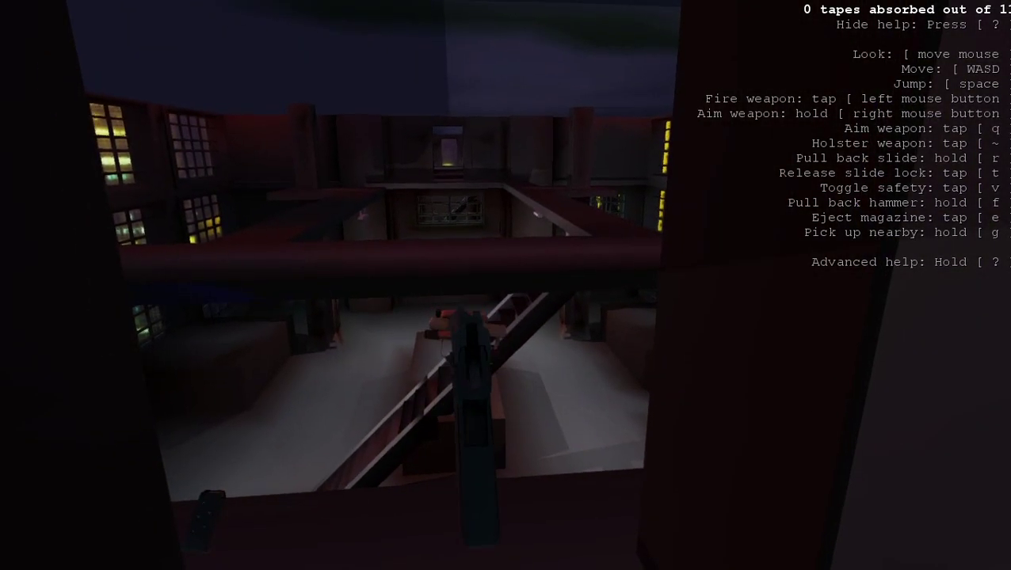
{"action": "key", "text": "q"}
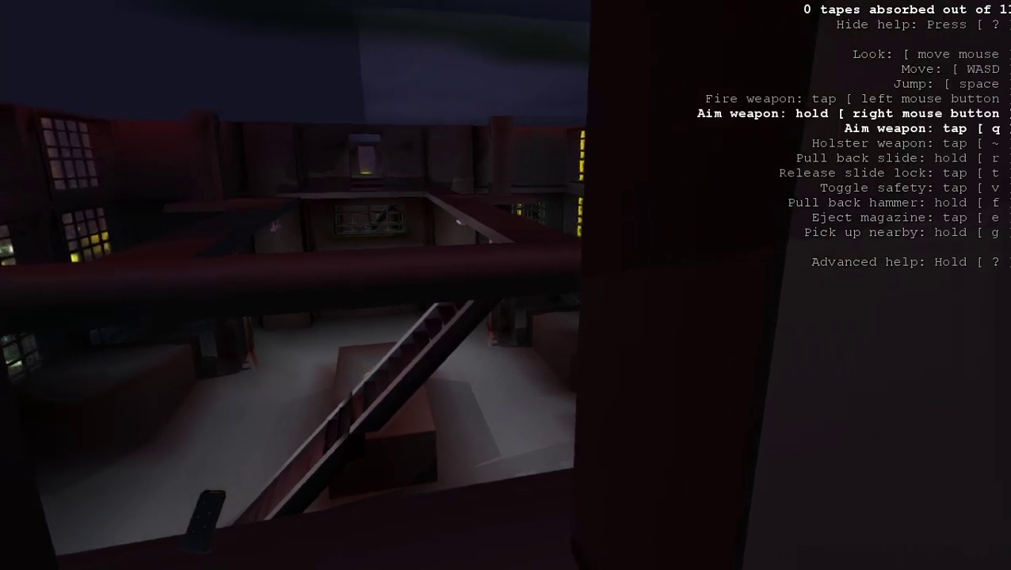
{"action": "key", "text": "e"}
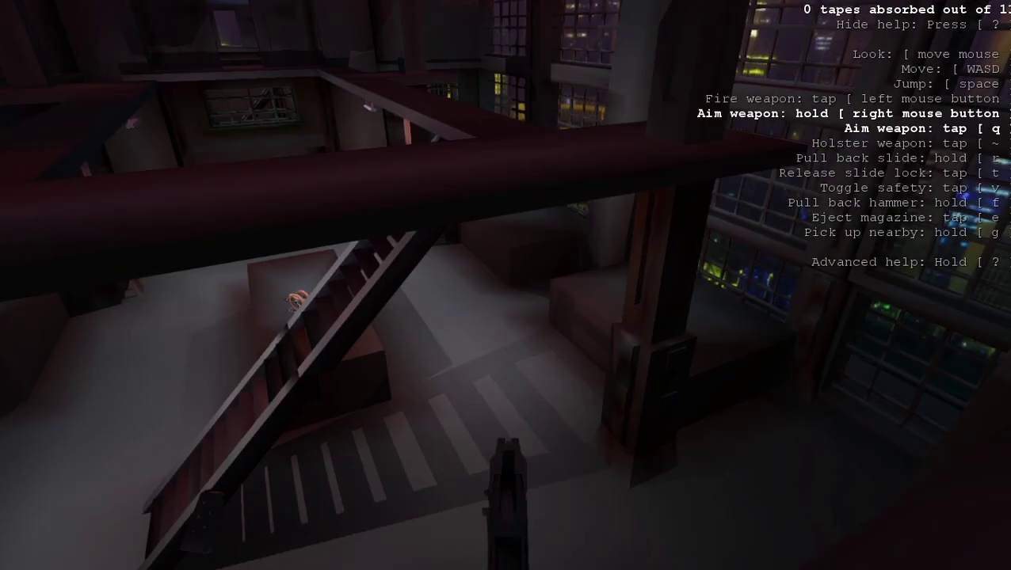
{"action": "key", "text": "s"}
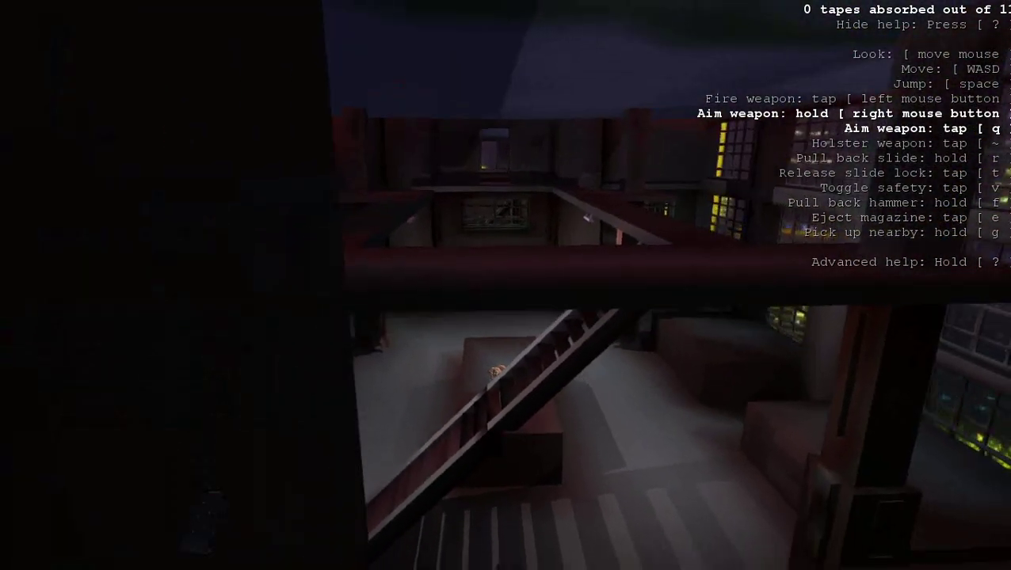
{"action": "key", "text": "w"}
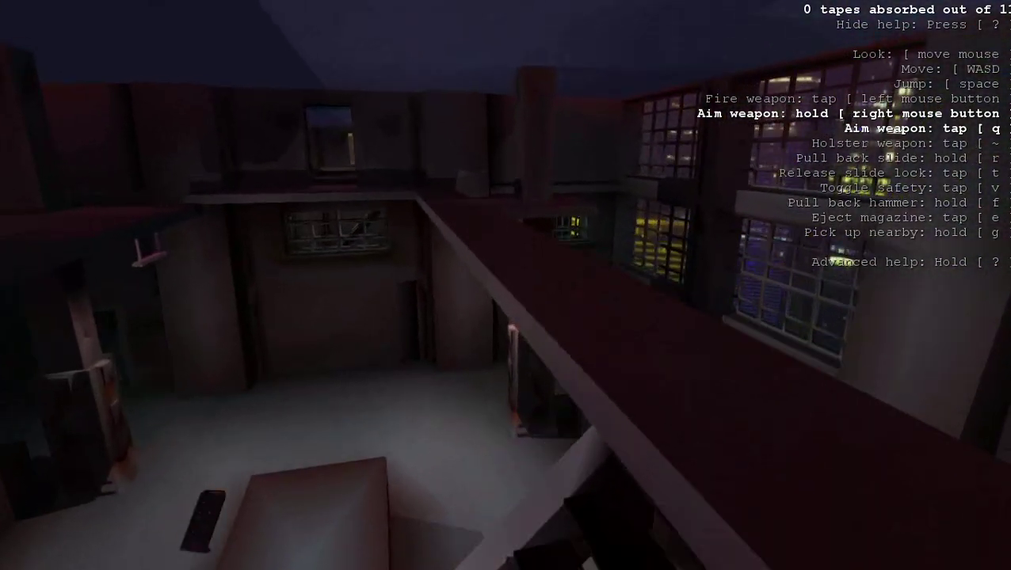
{"action": "key", "text": "w"}
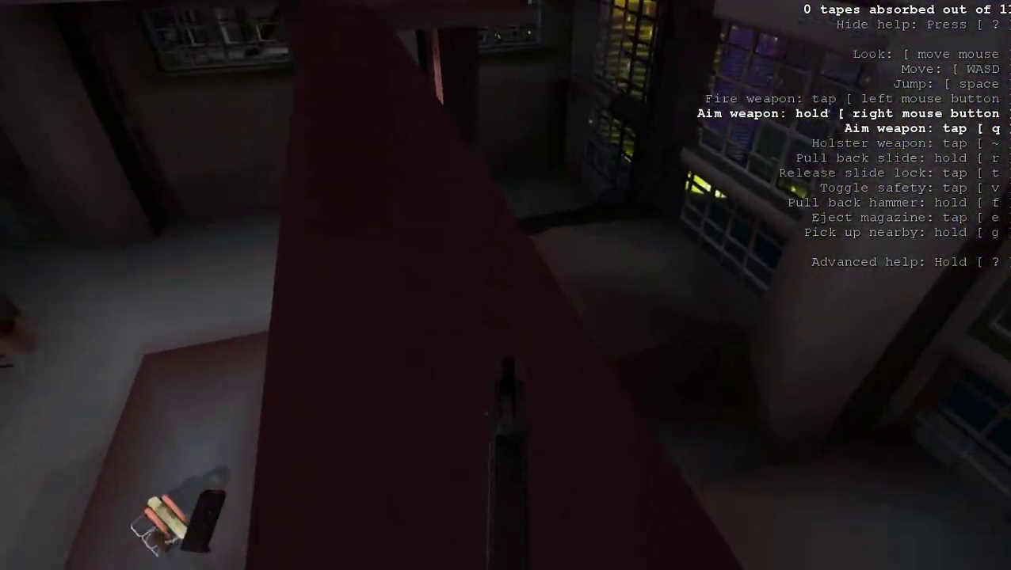
{"action": "key", "text": "g"}
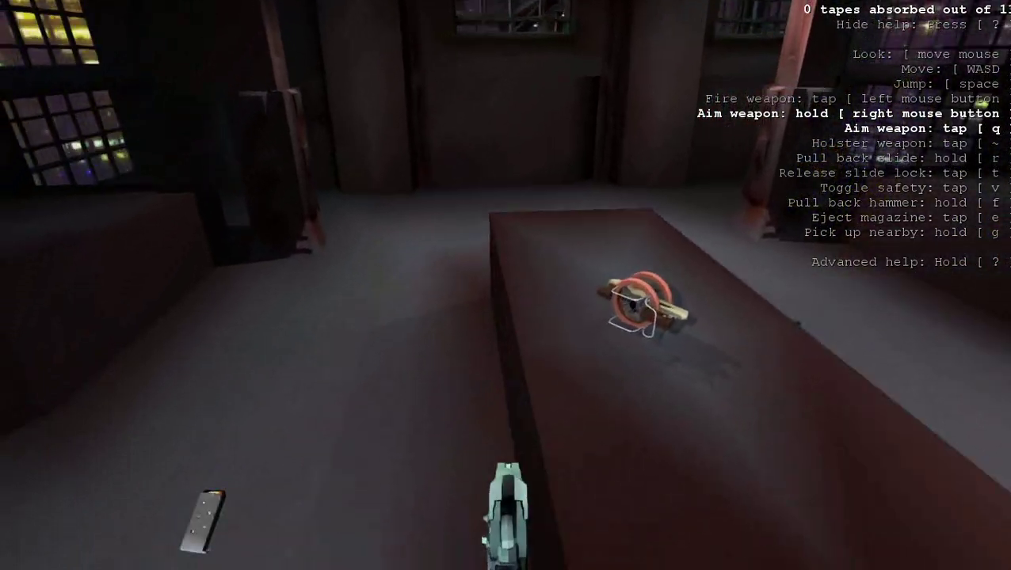
Enter the corridor, take cover by the pillar and fire two shots at the turret
{"action": "key", "text": "w"}
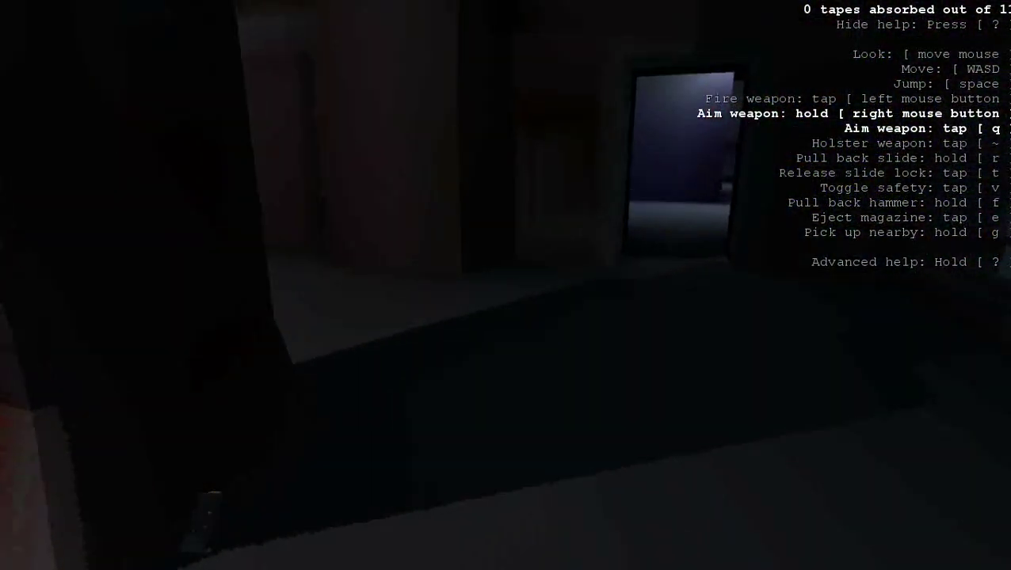
{"action": "key", "text": "w"}
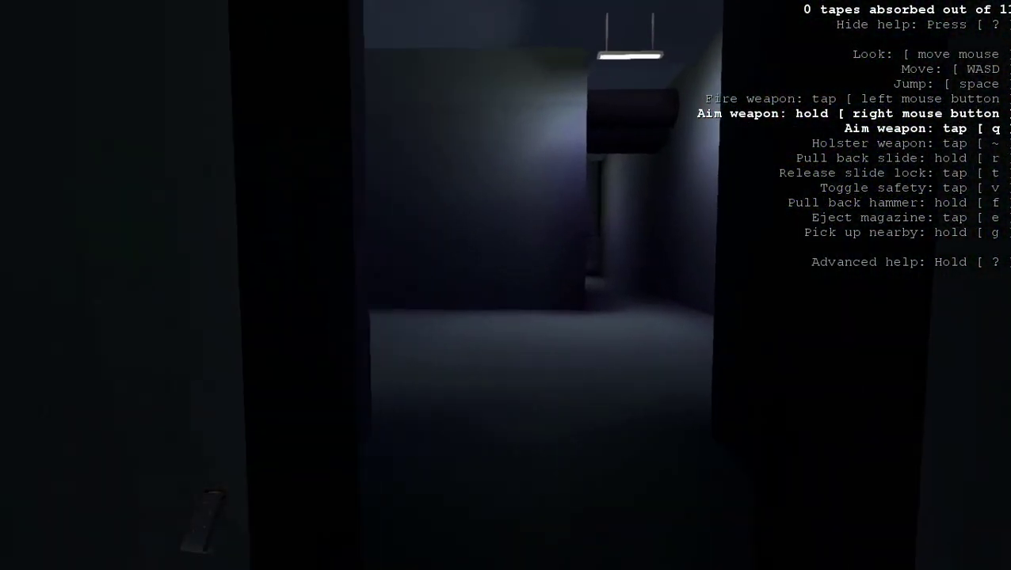
{"action": "key", "text": "w"}
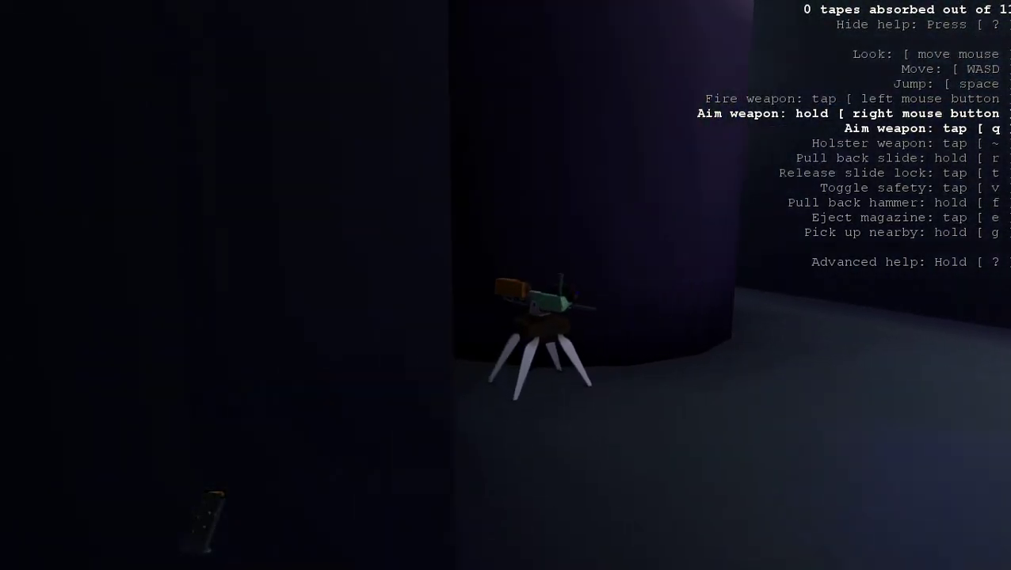
{"action": "key", "text": "q"}
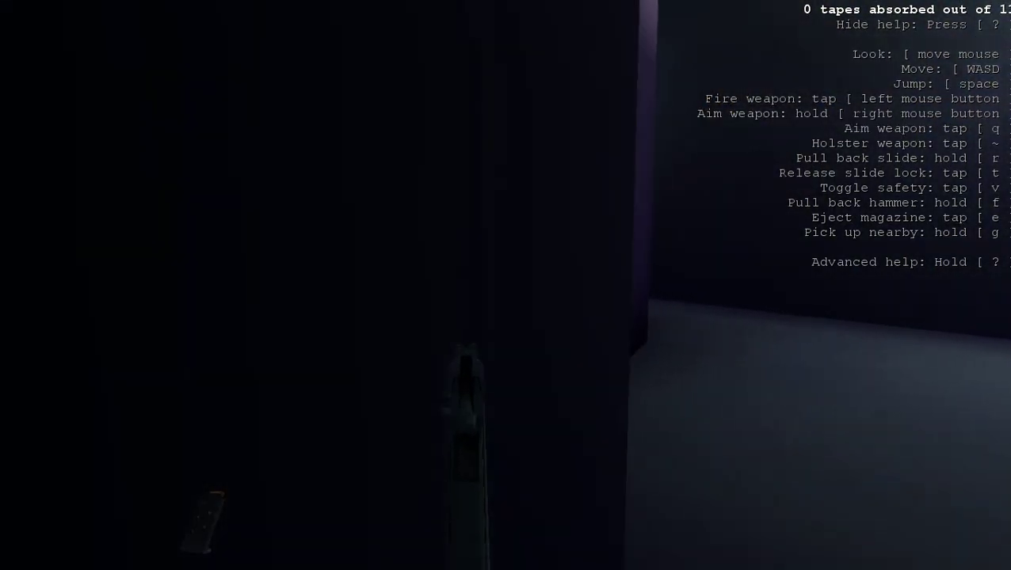
{"action": "left_click", "coordinate": [505, 285]}
{"action": "key", "text": "d"}
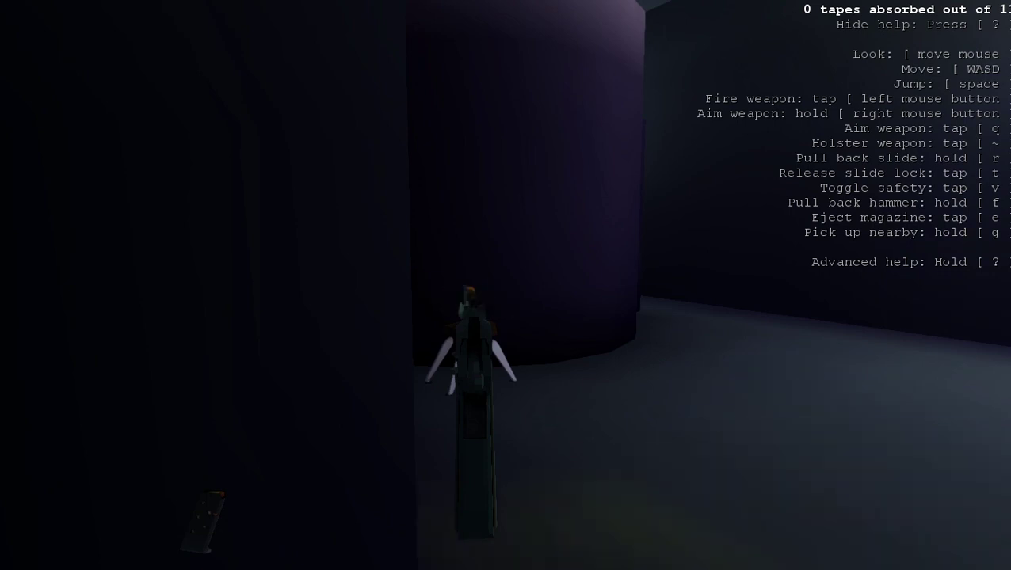
{"action": "left_click", "coordinate": [505, 285]}
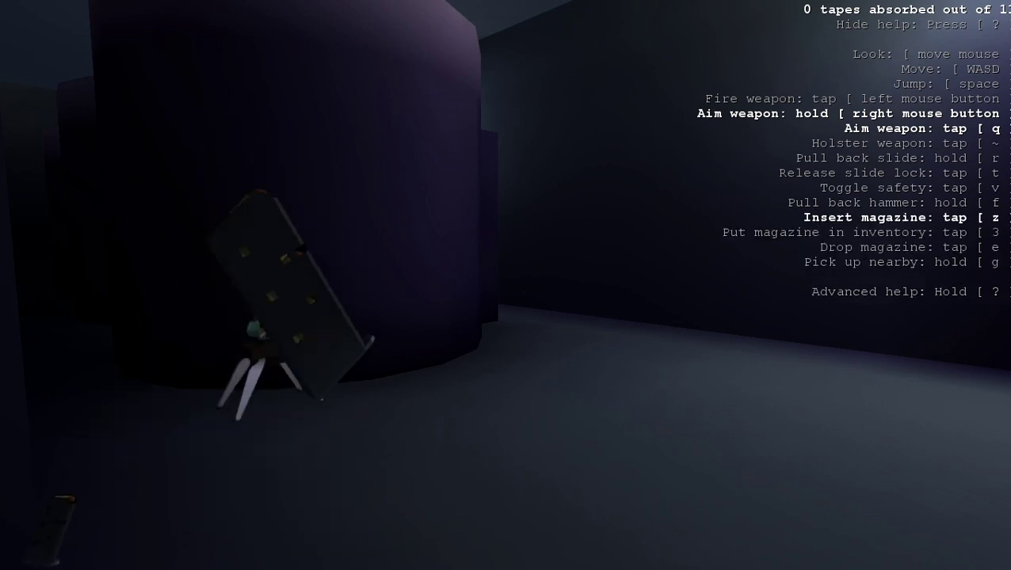
Move past the turret and pillars, through the lit corridor to its corner
{"action": "key", "text": "w"}
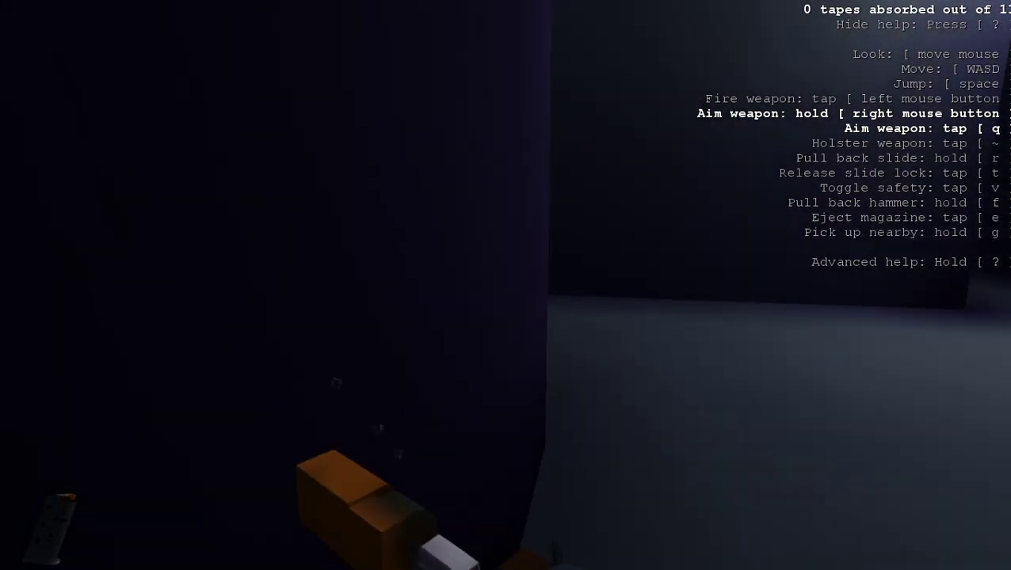
{"action": "key", "text": "w"}
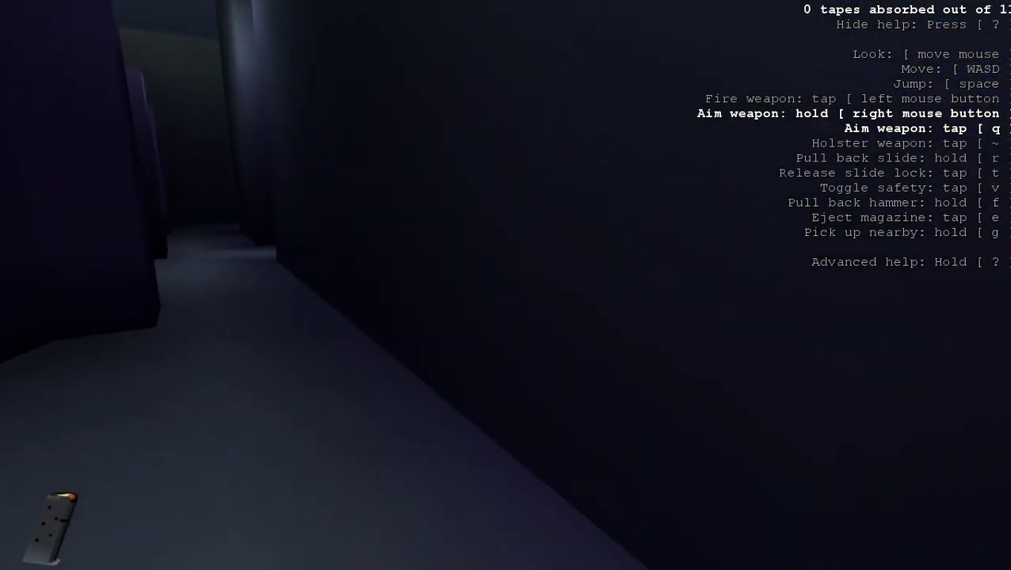
{"action": "key", "text": "w"}
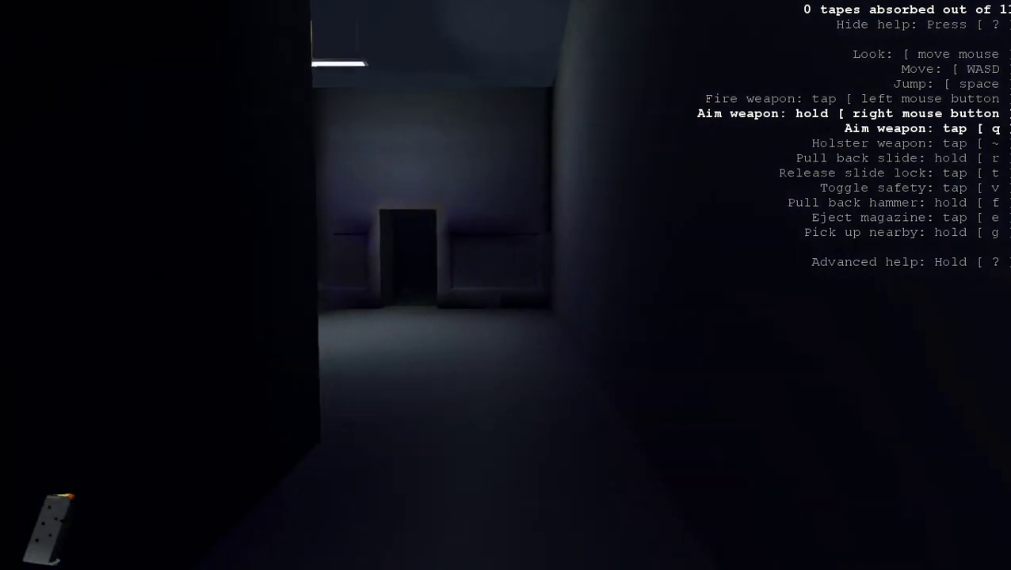
{"action": "key", "text": "w"}
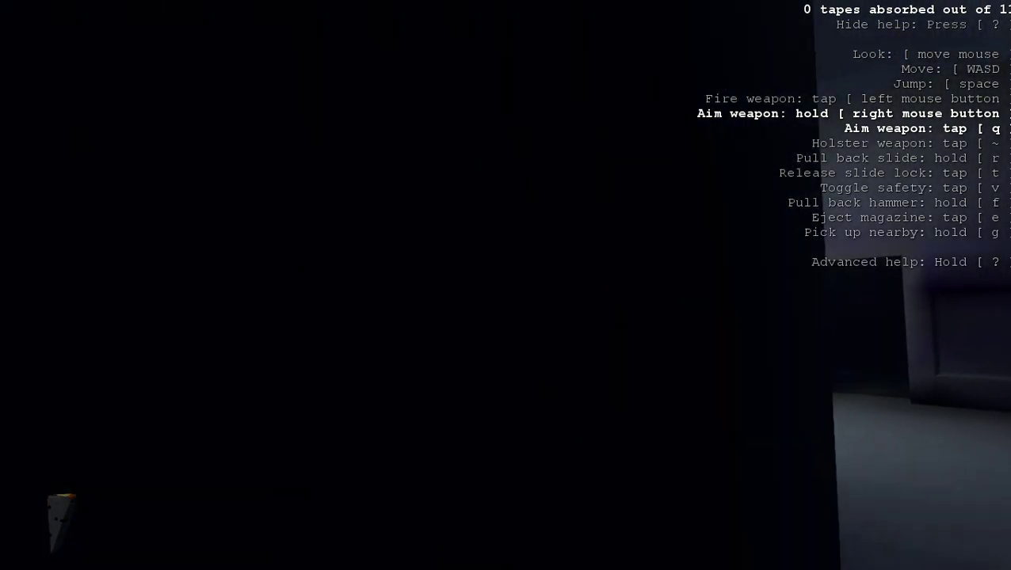
{"action": "key", "text": "w"}
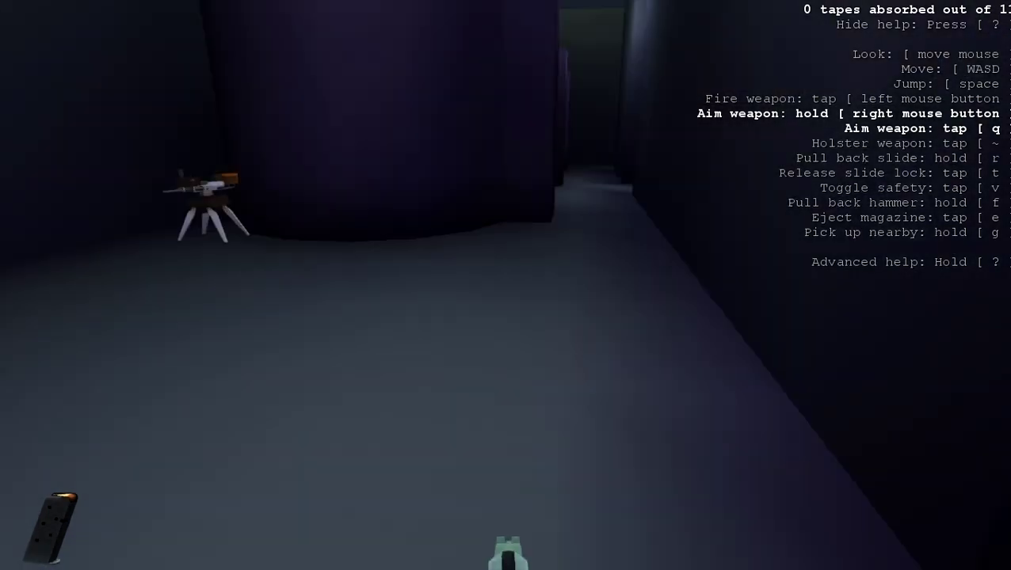
{"action": "key", "text": "w"}
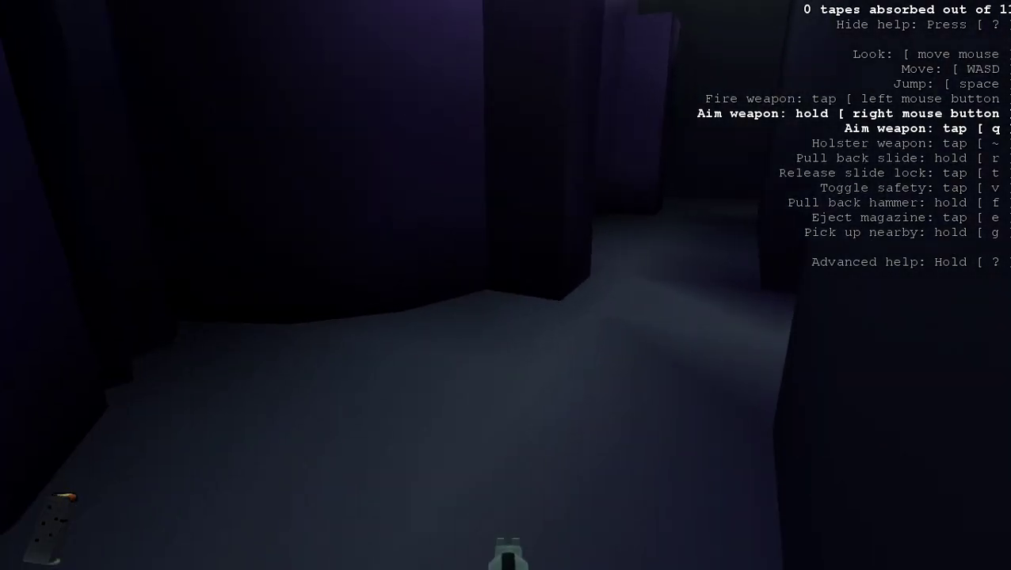
{"action": "key", "text": "w"}
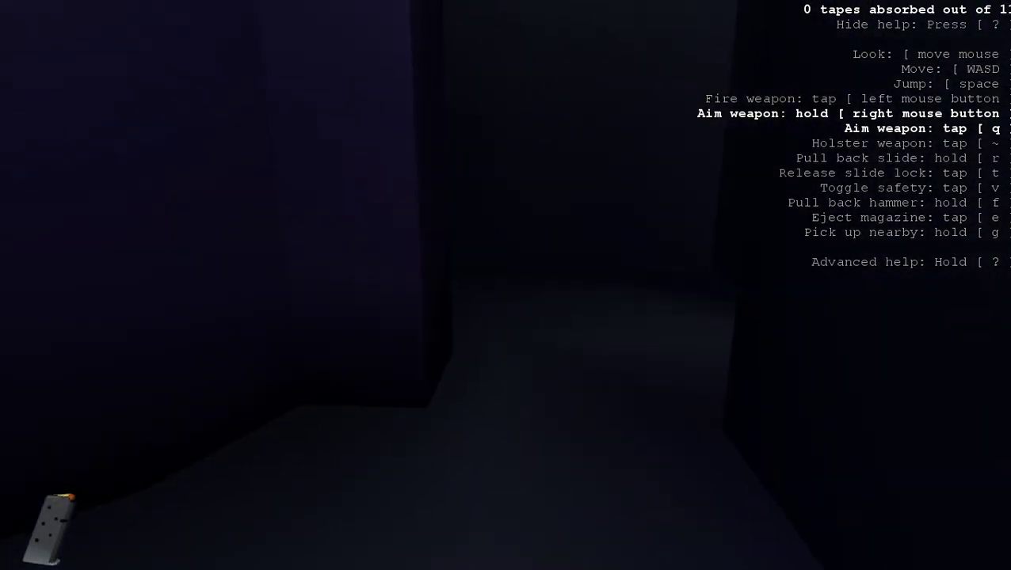
{"action": "key", "text": "w"}
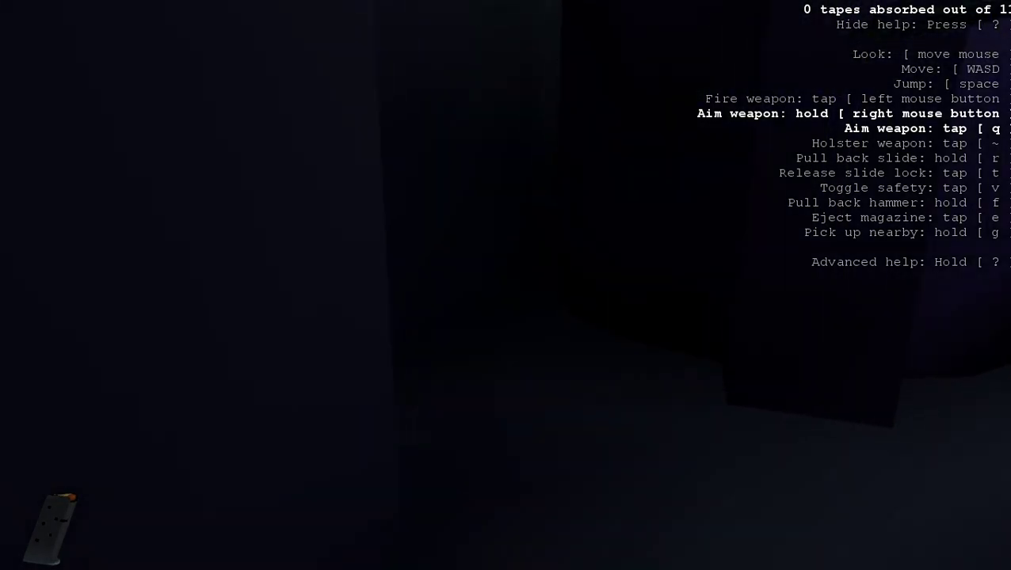
{"action": "key", "text": "w"}
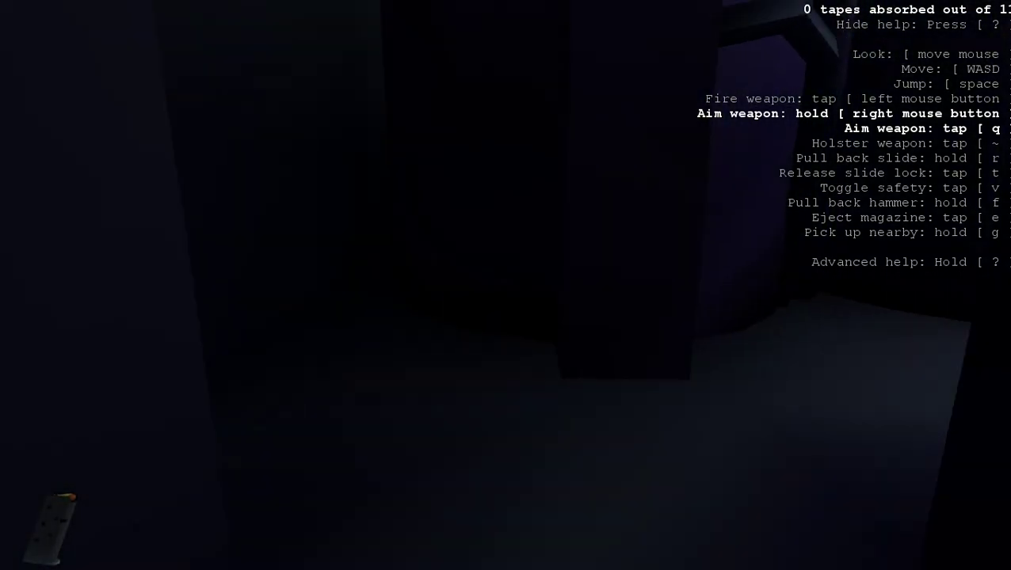
Aim and lower the pistol, then walk past the purple wall into the dark corridor
{"action": "right_click", "coordinate": [506, 285]}
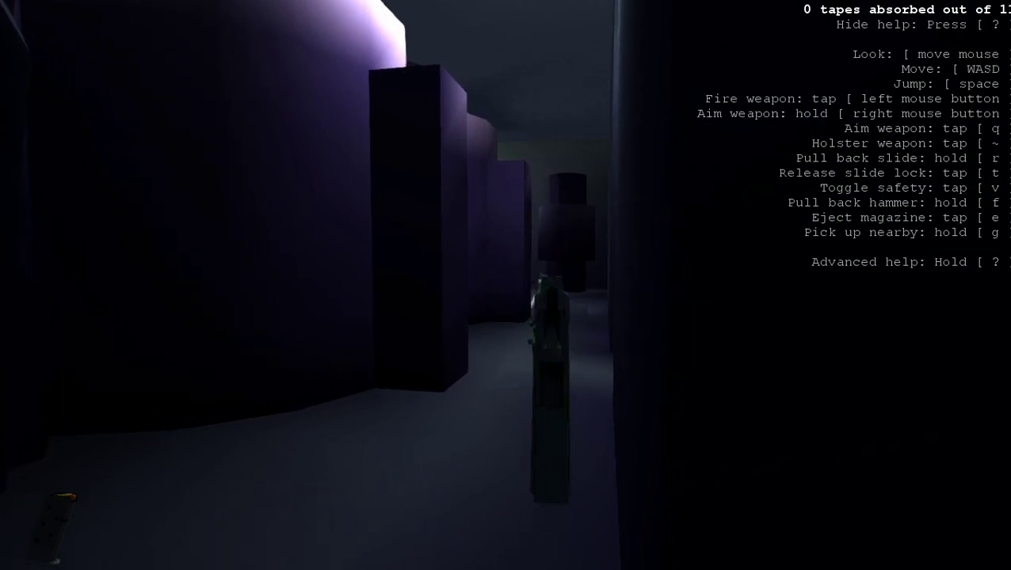
{"action": "right_click", "coordinate": [506, 285]}
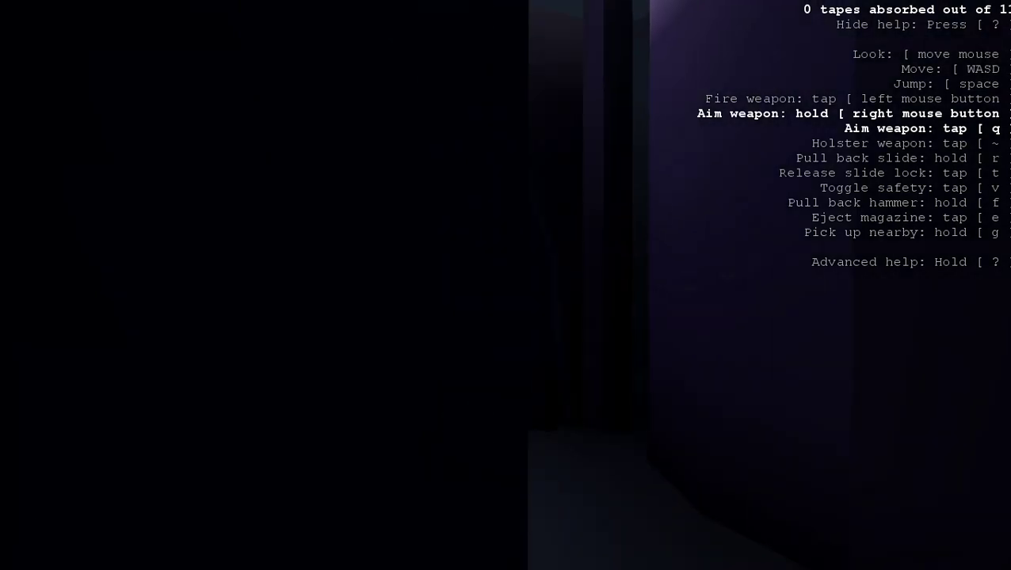
{"action": "key", "text": "w"}
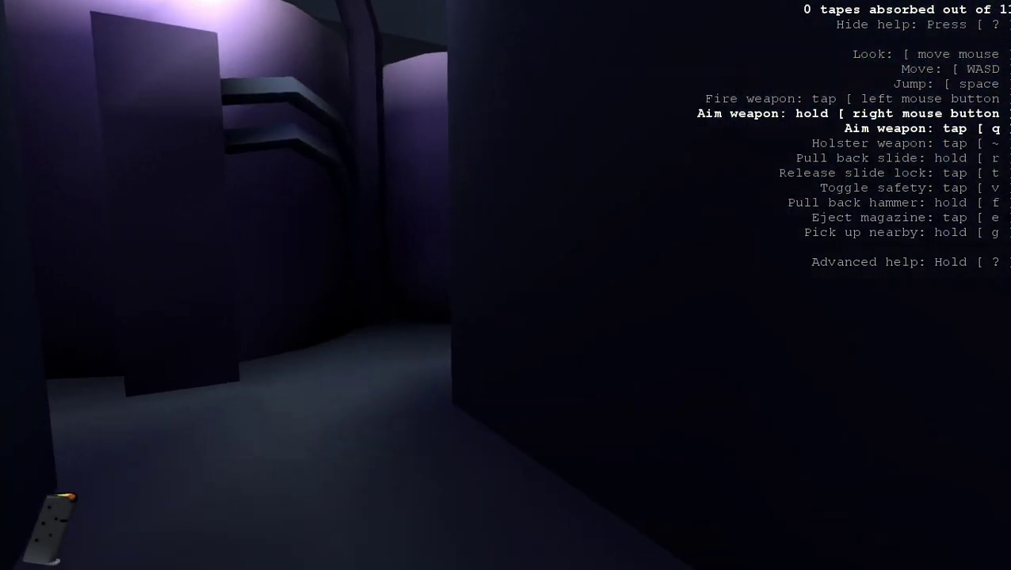
{"action": "key", "text": "q"}
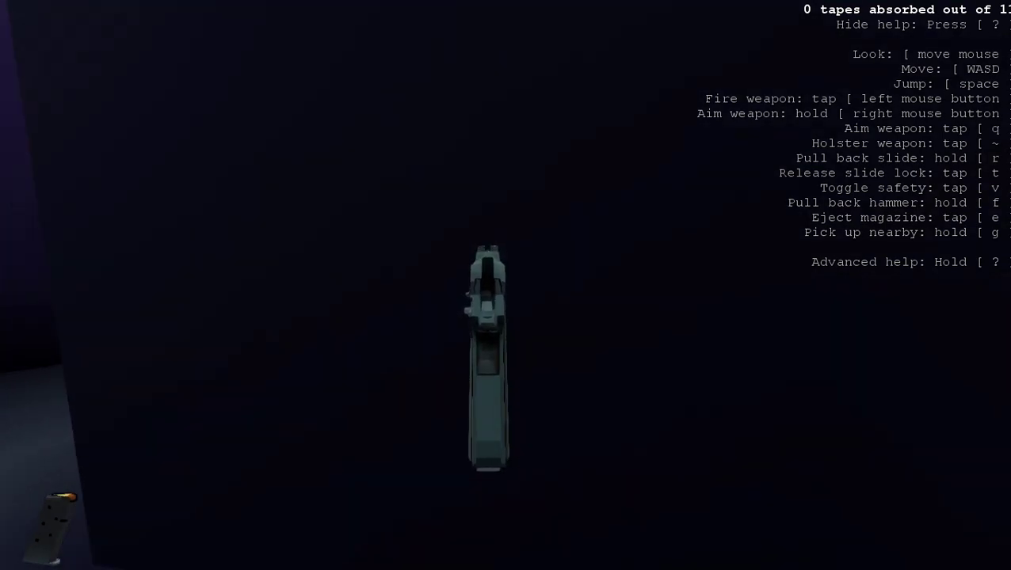
{"action": "key", "text": "q"}
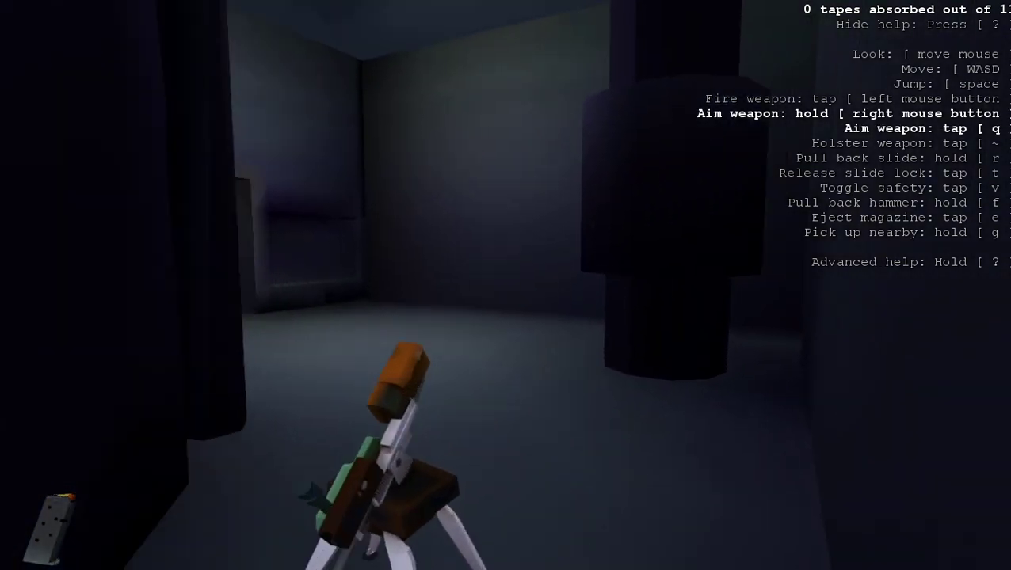
{"action": "key", "text": "grave"}
{"action": "key", "text": "w"}
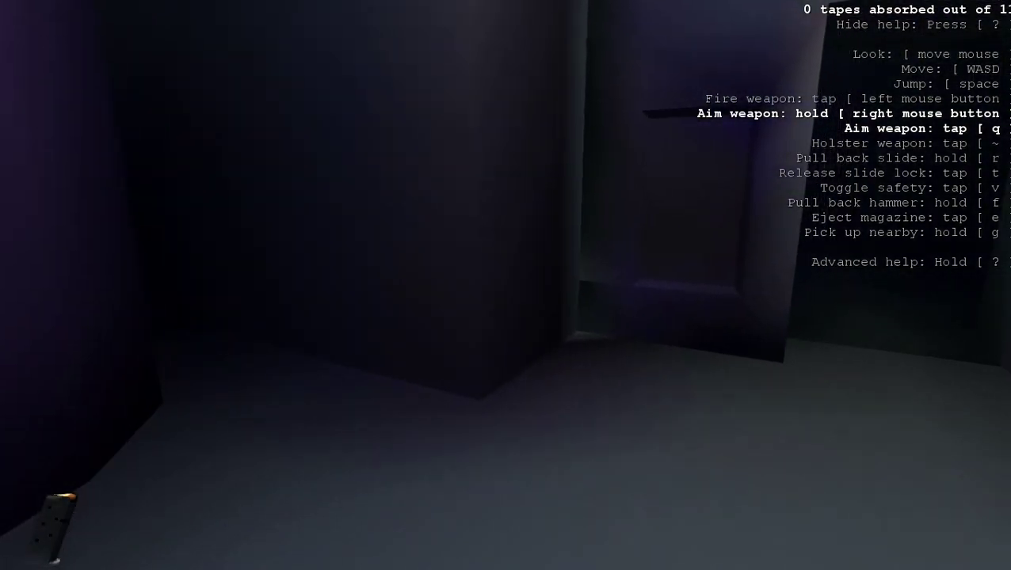
{"action": "key", "text": "w"}
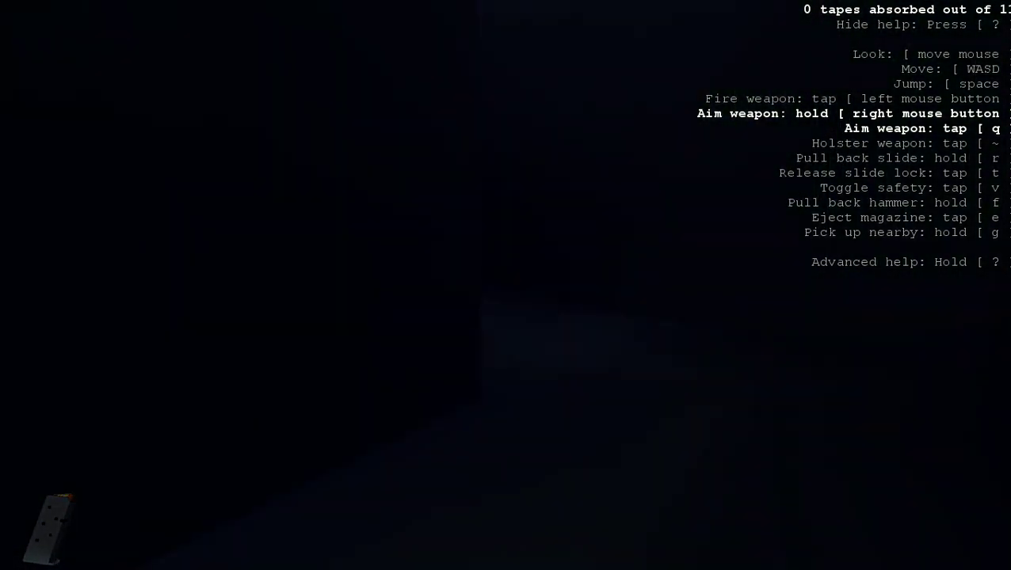
{"action": "key", "text": "w"}
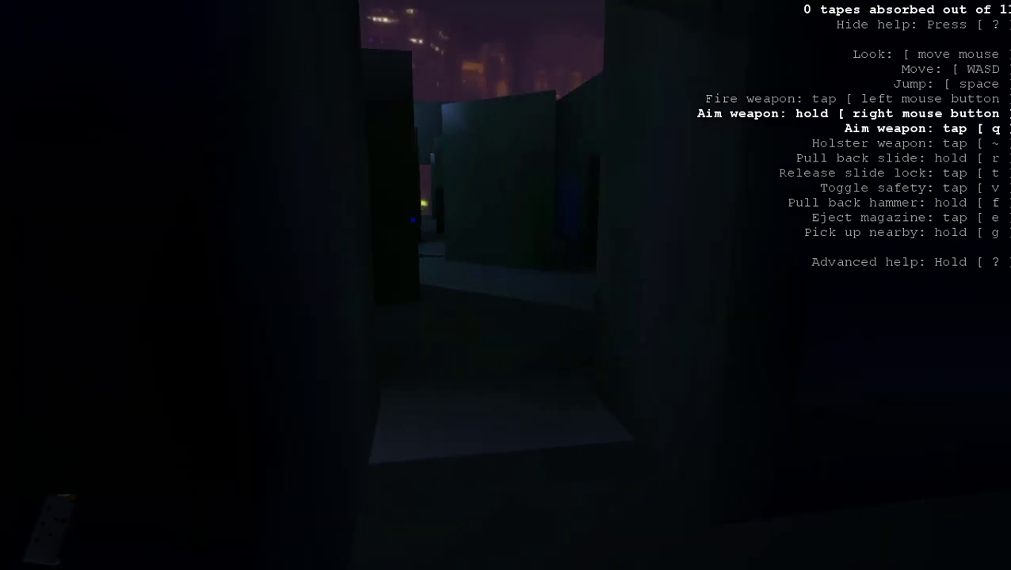
Raise and lower the pistol several times toward the lit doorway
{"action": "key", "text": "q"}
{"action": "key", "text": "grave"}
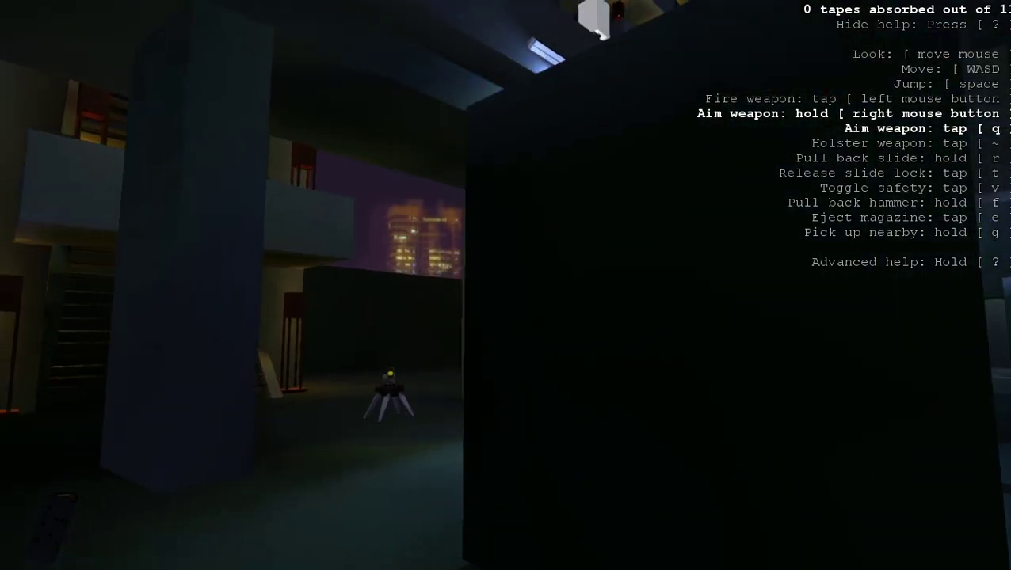
{"action": "key", "text": "q"}
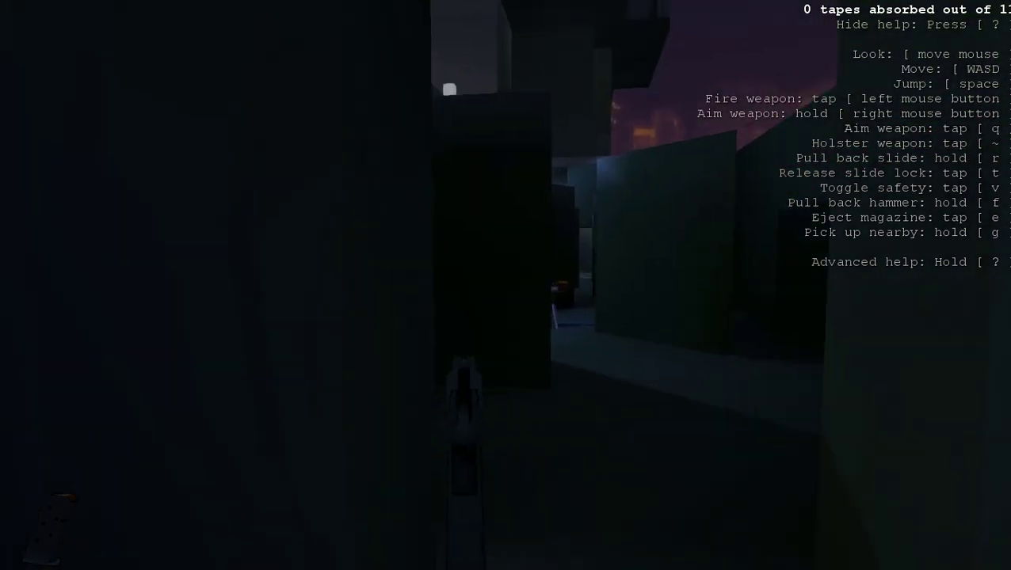
{"action": "key", "text": "grave"}
{"action": "key", "text": "q"}
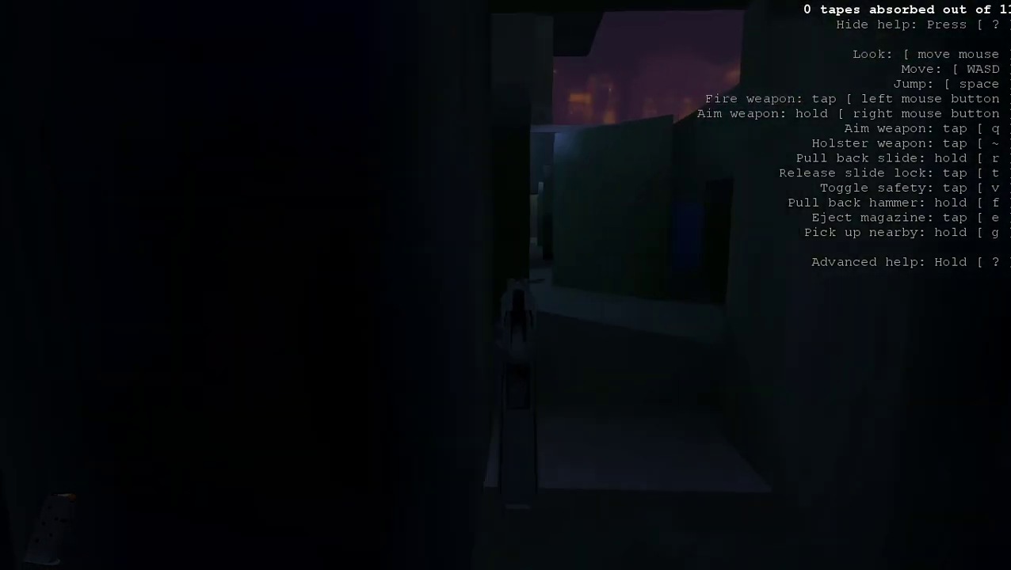
Advance down the corridor, eject the magazine and stow it in inventory
{"action": "key", "text": "w"}
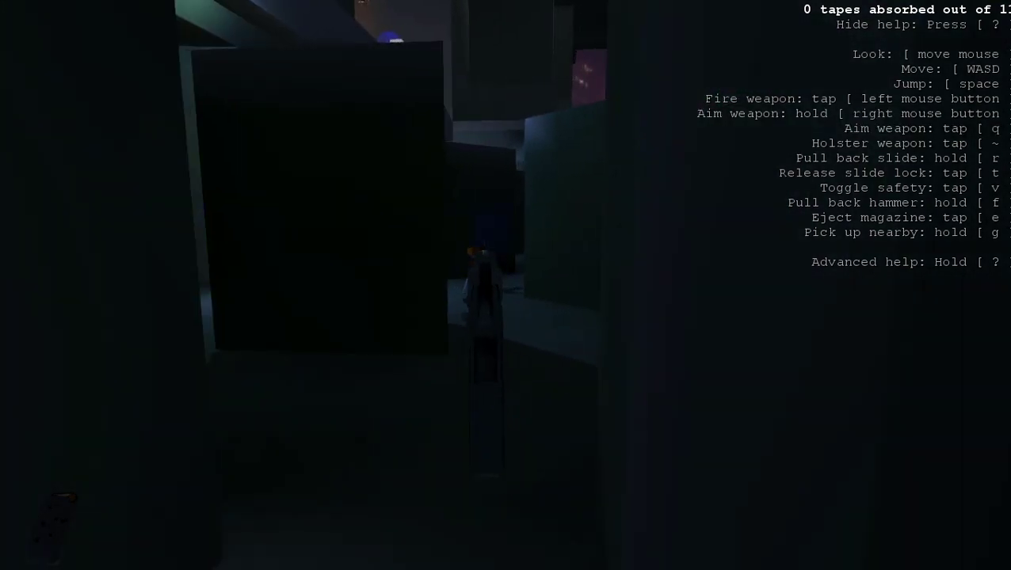
{"action": "key", "text": "e"}
{"action": "key", "text": "grave"}
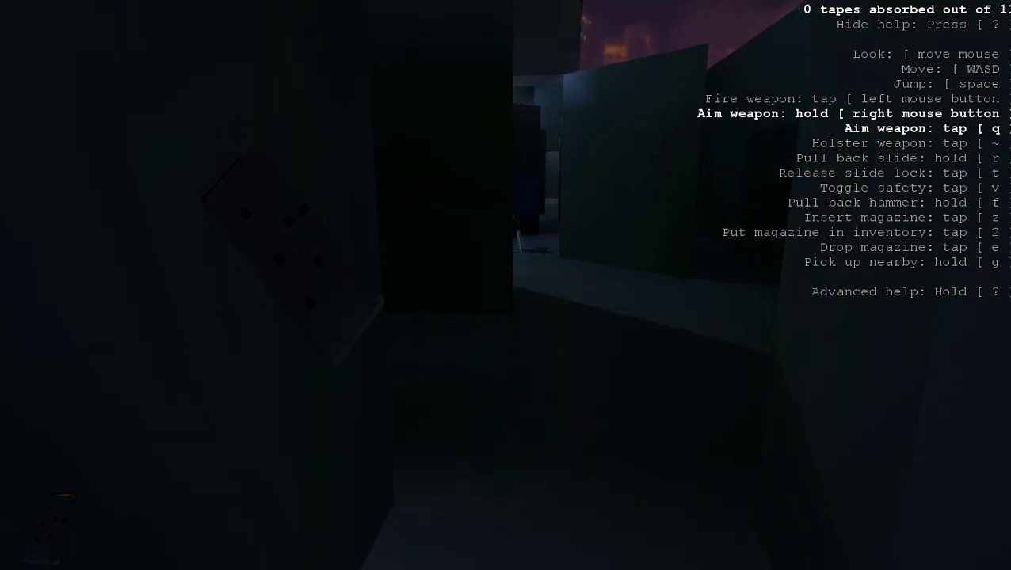
{"action": "key", "text": "2"}
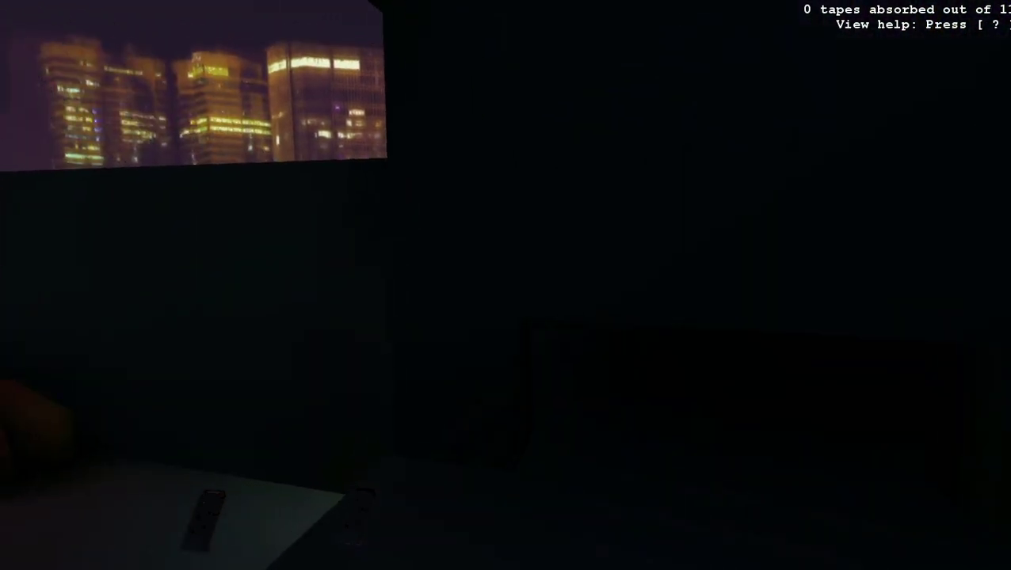
Cross the rooftop, enter the lit doorway and pass the staircase toward the pillar
{"action": "key", "text": "w"}
{"action": "key", "text": "w"}
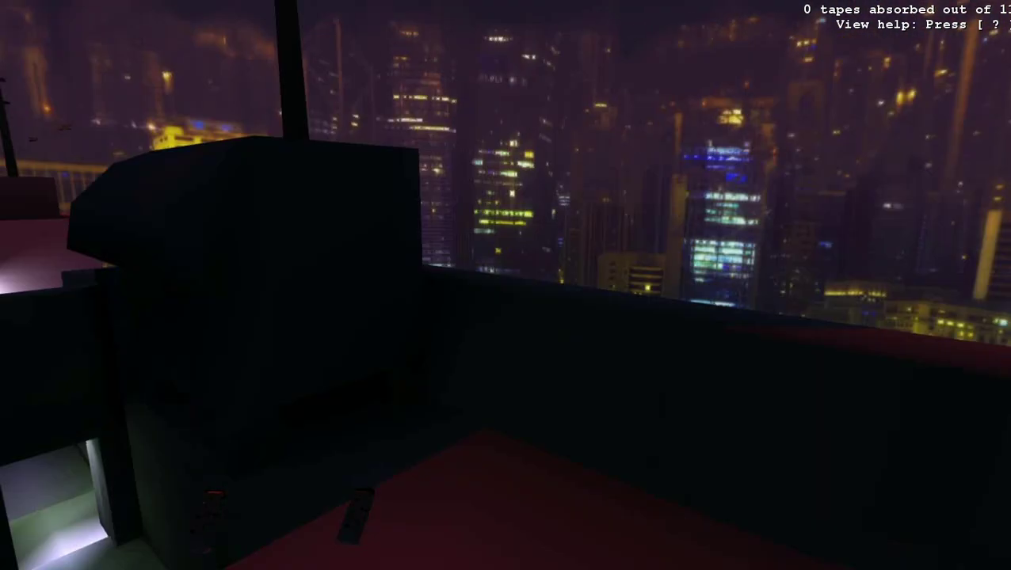
{"action": "key", "text": "w"}
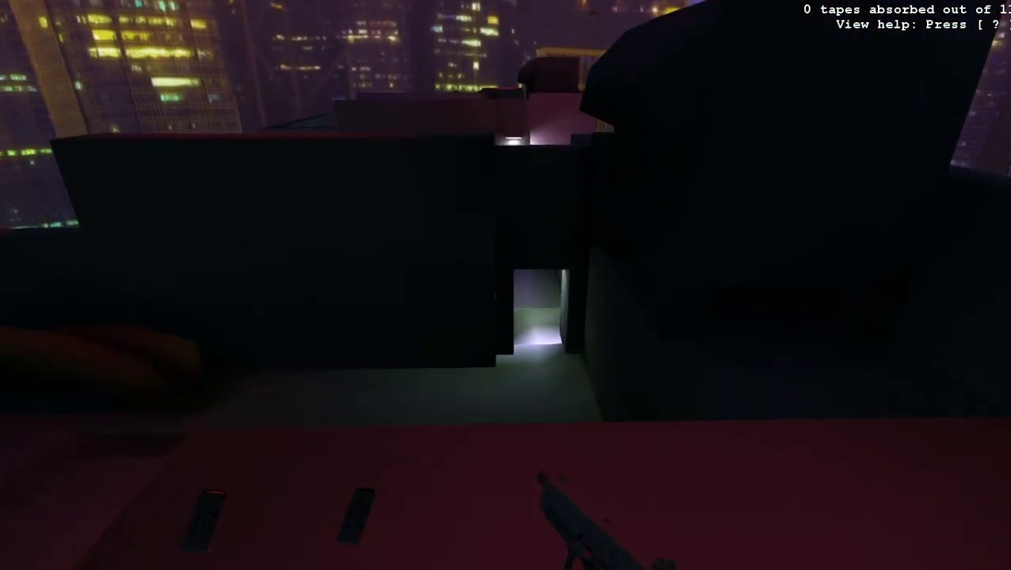
{"action": "key", "text": "w"}
{"action": "key", "text": "w"}
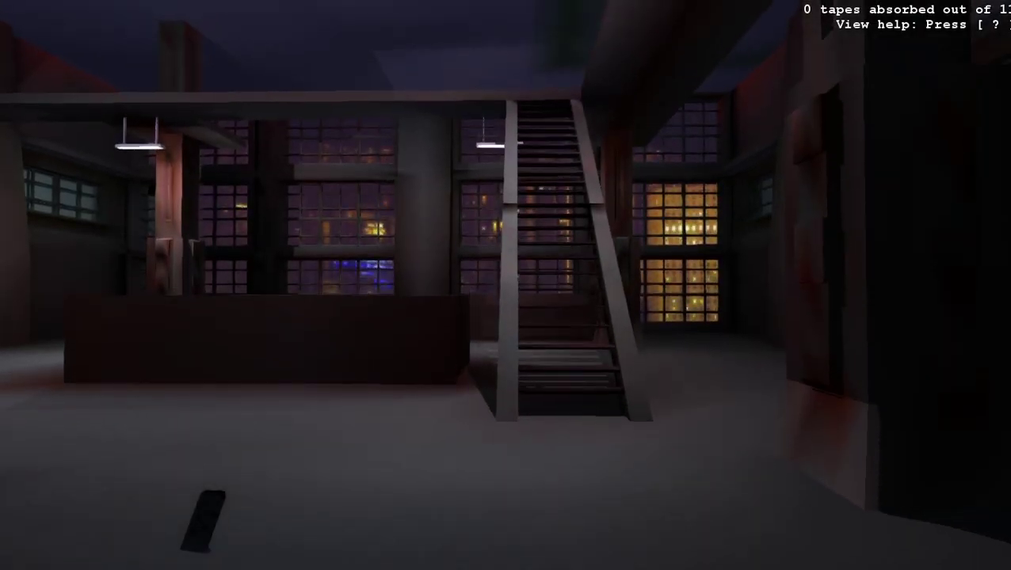
{"action": "key", "text": "w"}
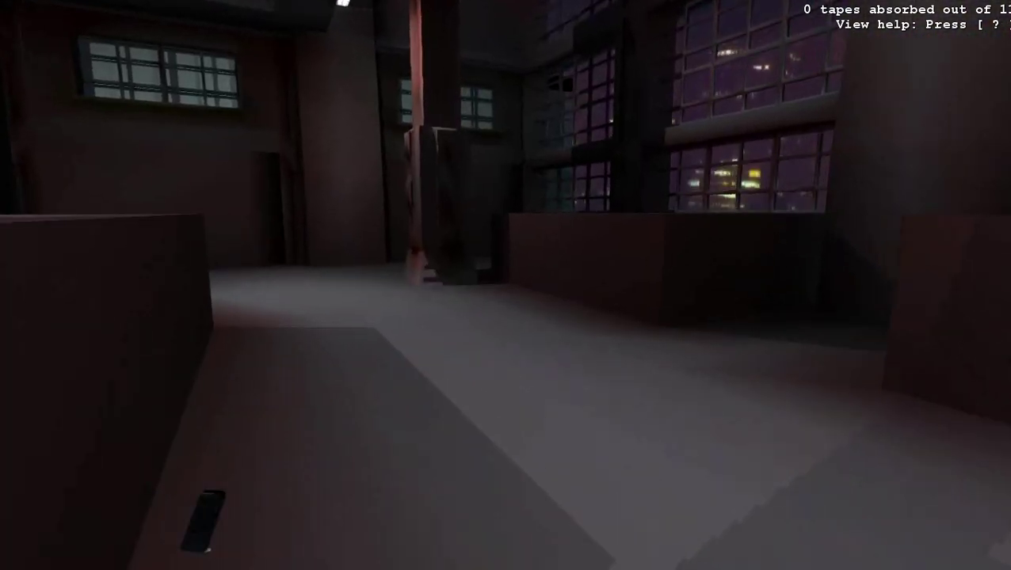
{"action": "key", "text": "w"}
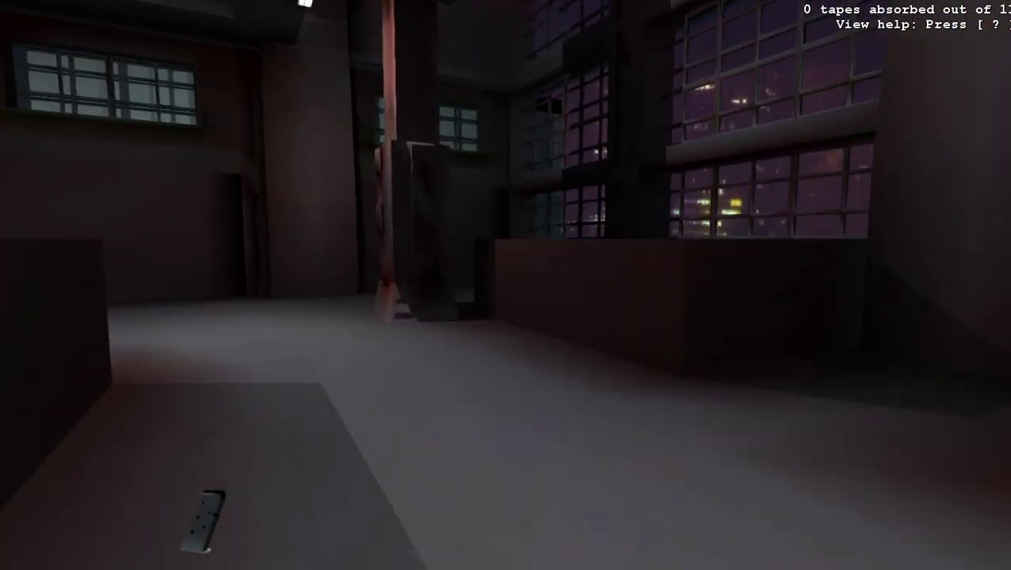